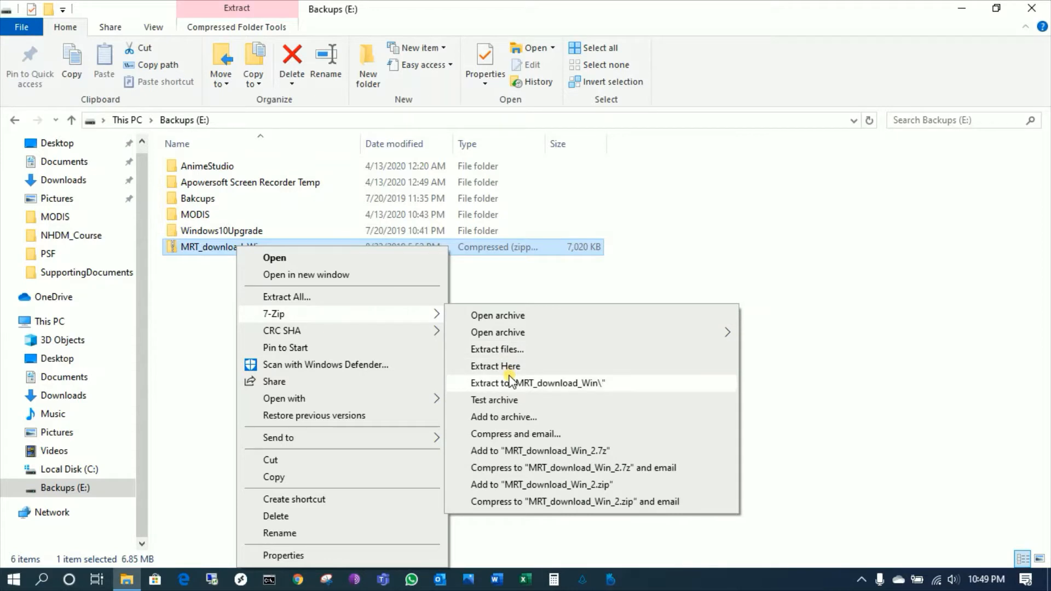
# Extract the MRT_download_Win archive into its own MRT_download_Win folder on drive E: and open that folder
pyautogui.click(510, 383)
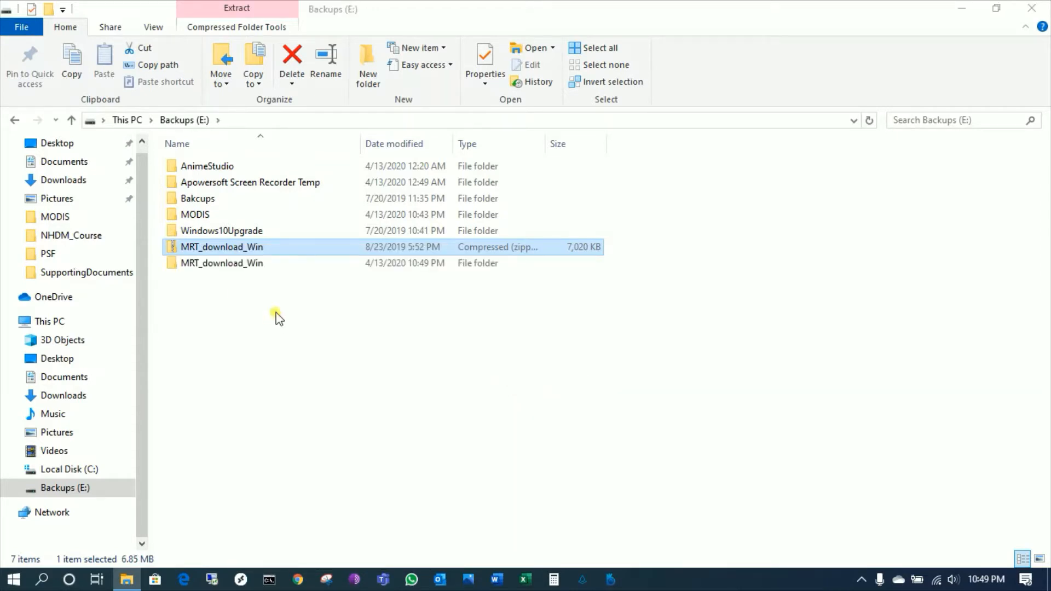
pyautogui.click(239, 269)
pyautogui.doubleClick(240, 270)
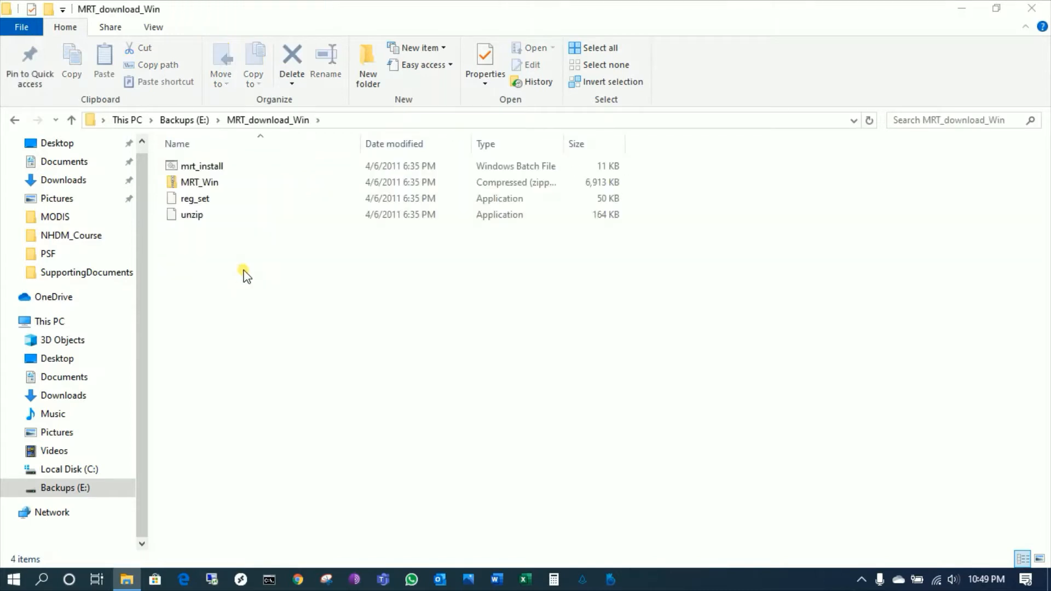
# Run the mrt_install batch file and continue past the introductory instructions
pyautogui.click(197, 167)
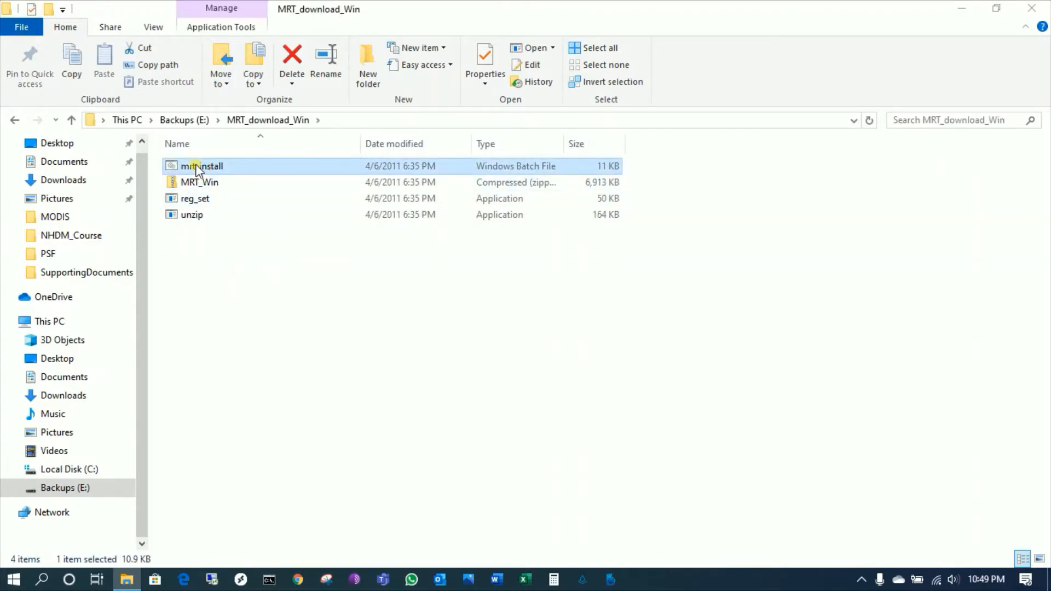
pyautogui.doubleClick(196, 166)
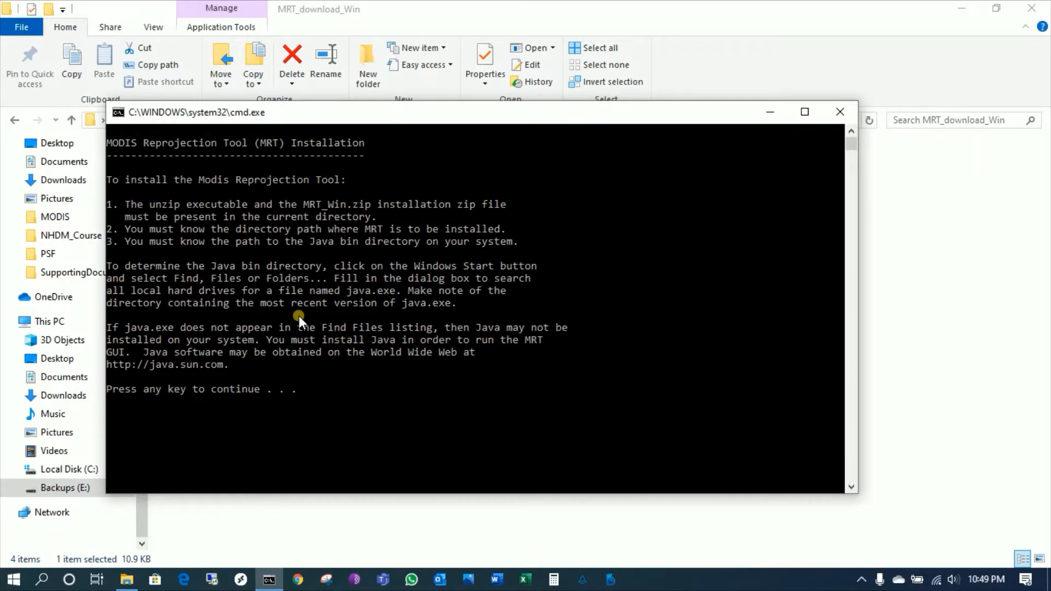
pyautogui.press('Return')
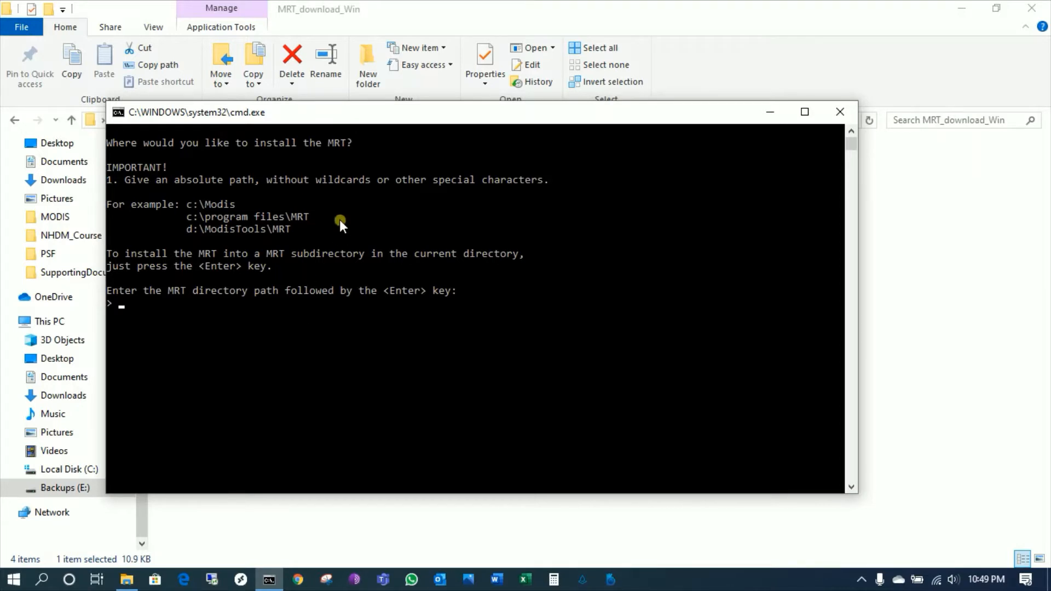
# Accept the default MRT subdirectory in the current directory as the installation location, without entering a custom path
pyautogui.moveTo(106, 211); pyautogui.dragTo(198, 216)
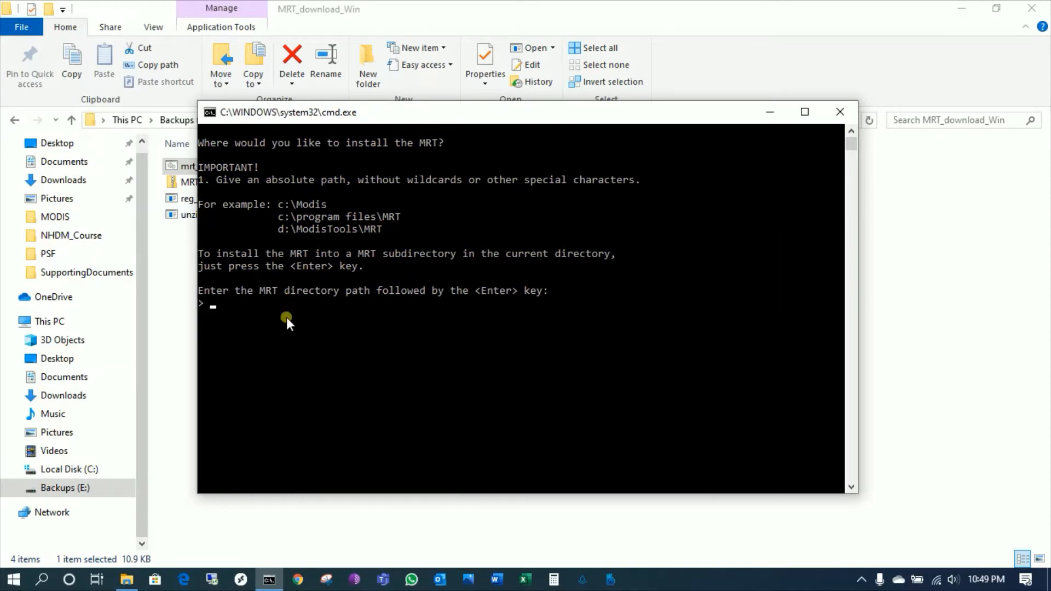
pyautogui.write('C:\\')
pyautogui.press('BackSpace')
pyautogui.press('BackSpace')
pyautogui.press('BackSpace')
pyautogui.press('Return')
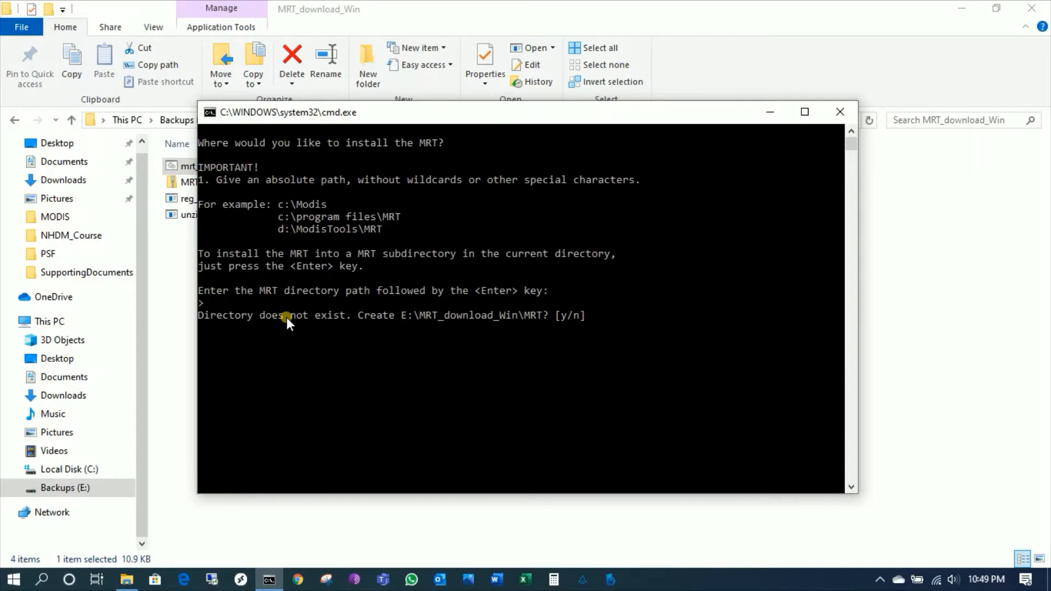
# Confirm creating the E:\MRT_download_Win\MRT directory and select option 3 (Windows NT) as the Windows version
pyautogui.write('y')
pyautogui.press('Return')
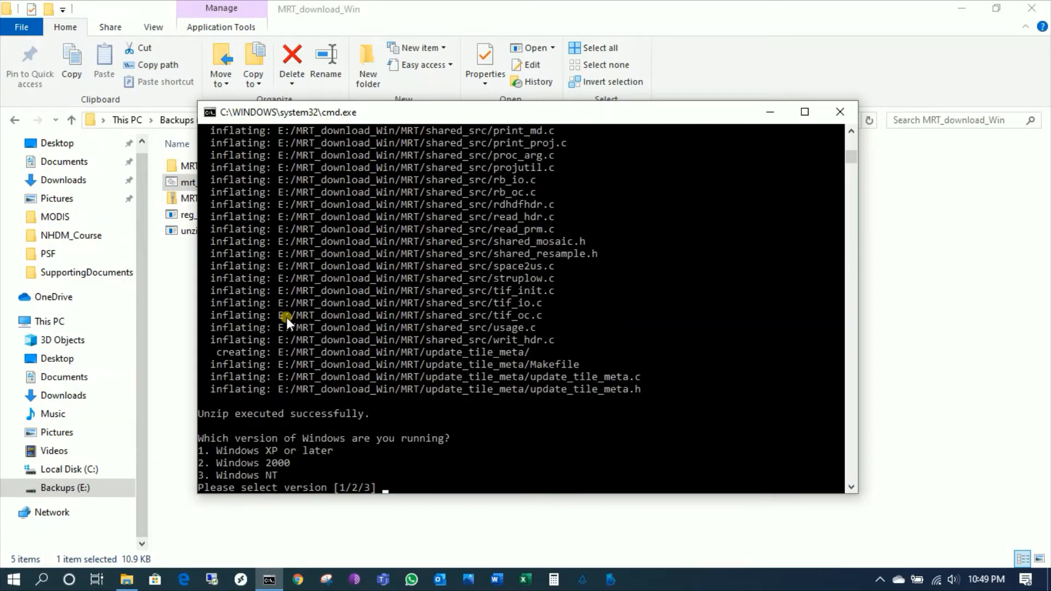
pyautogui.write('3')
pyautogui.press('Return')
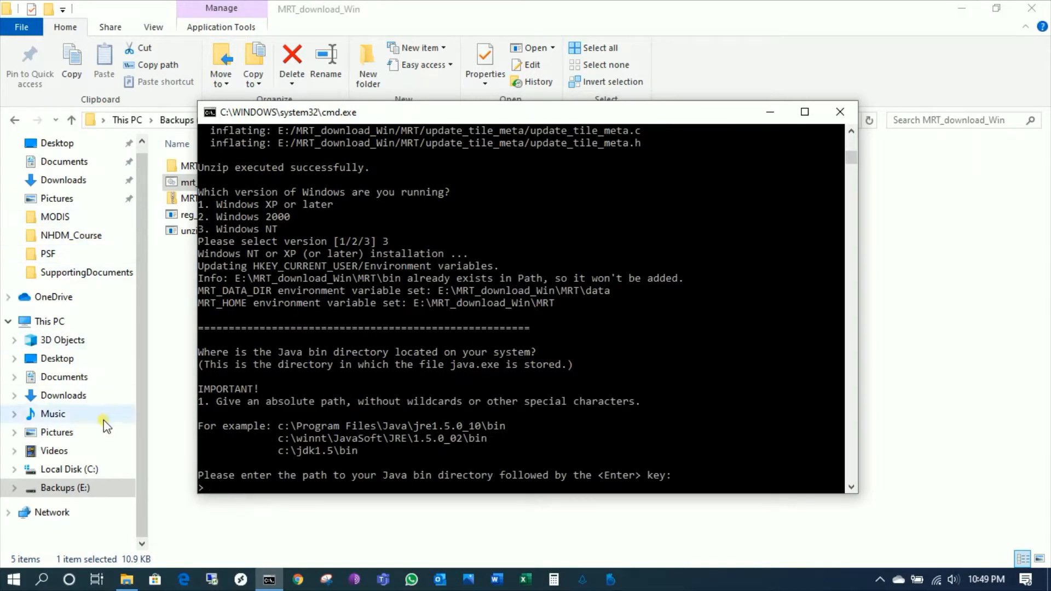
# Browse in File Explorer to the folder C:\Program Files (x86)\Java\jre1.8.0_241\bin
pyautogui.click(103, 466)
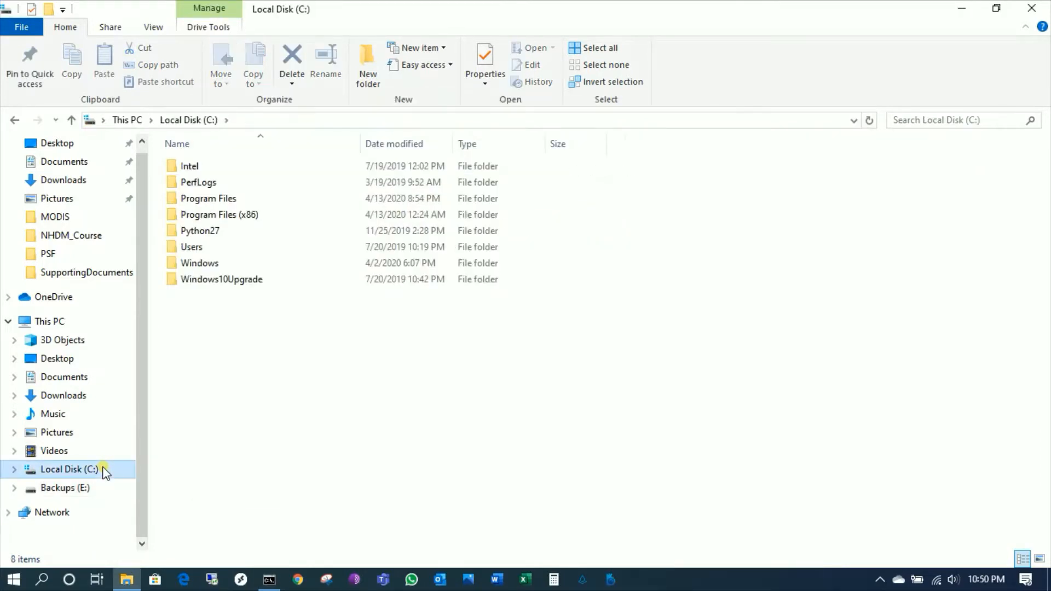
pyautogui.doubleClick(218, 215)
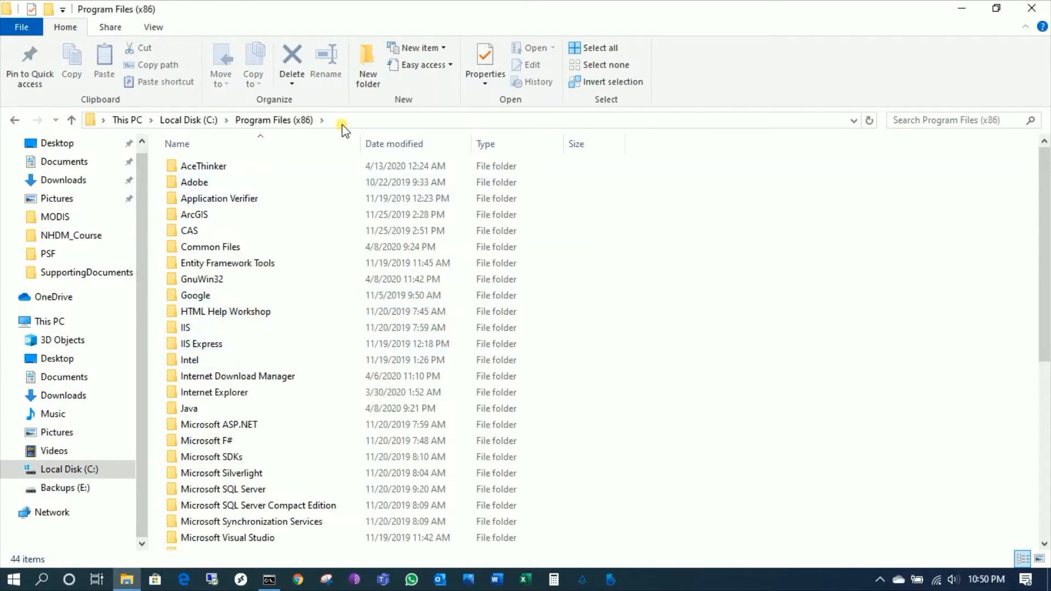
pyautogui.click(248, 411)
pyautogui.doubleClick(248, 412)
pyautogui.doubleClick(229, 169)
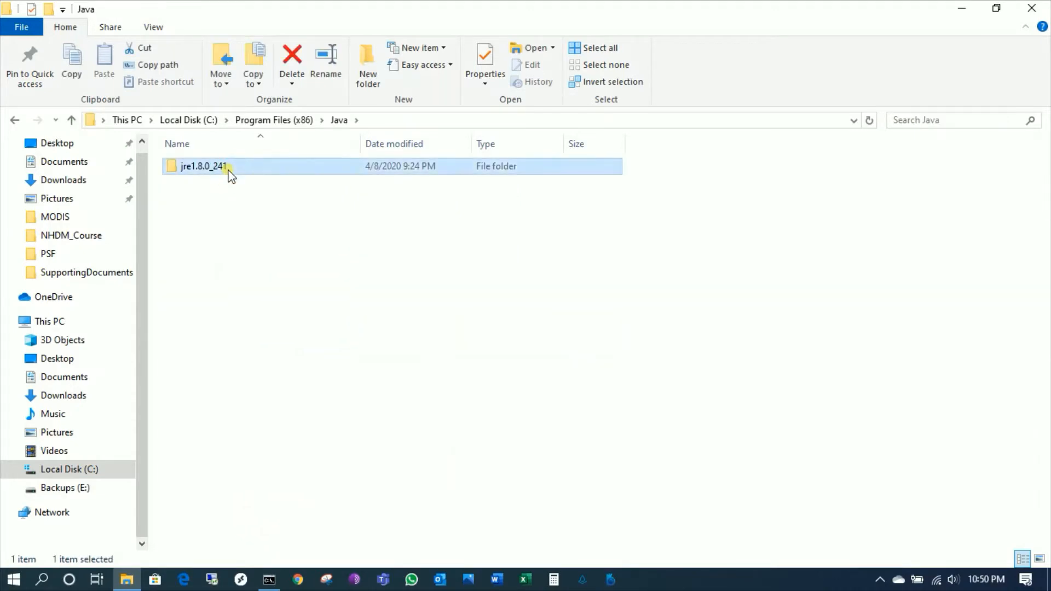
pyautogui.doubleClick(236, 168)
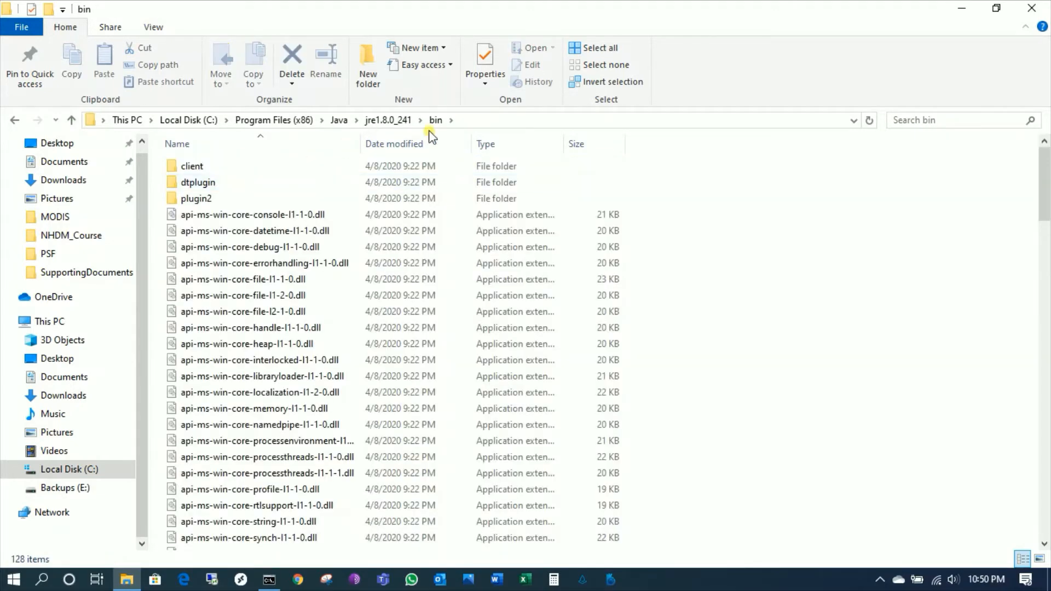
# Copy the path C:\Program Files (x86)\Java\jre1.8.0_241\bin and submit it to the installer as the Java bin directory
pyautogui.click(463, 121)
pyautogui.rightClick(464, 124)
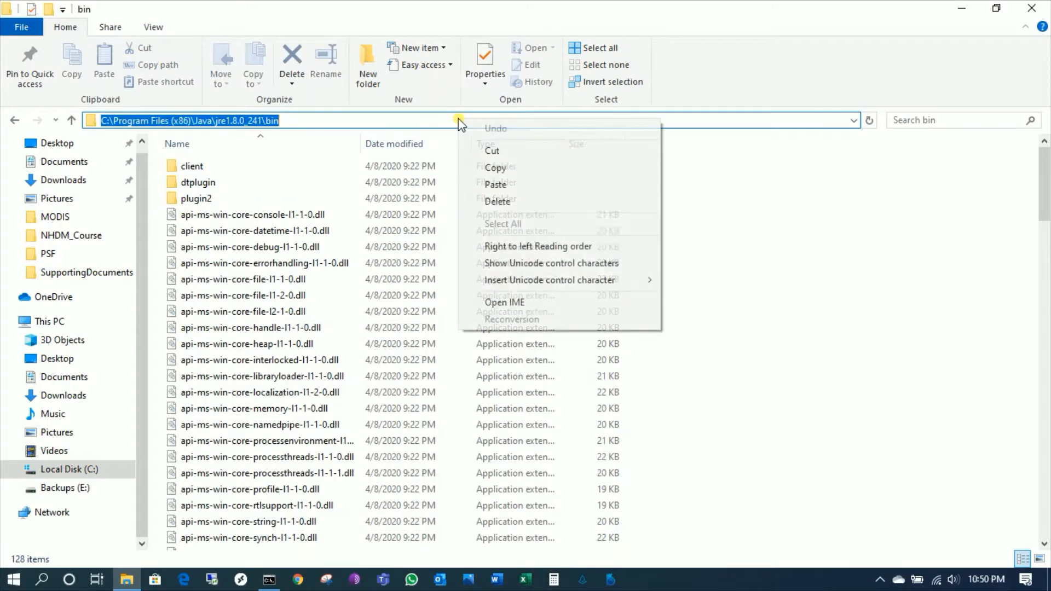
pyautogui.click(479, 167)
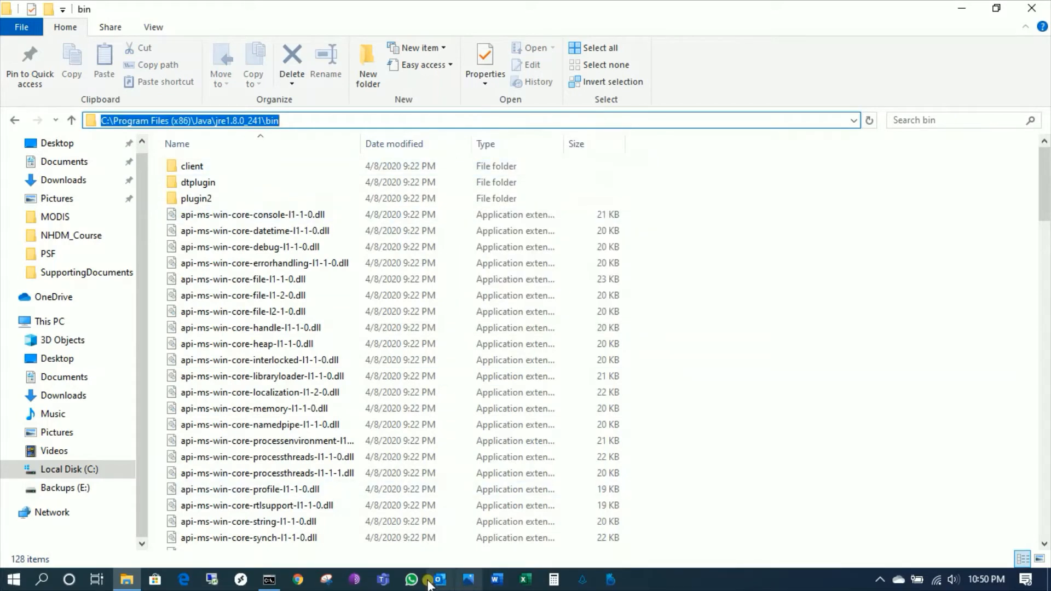
pyautogui.click(269, 579)
pyautogui.hotkey('ctrl', 'v')
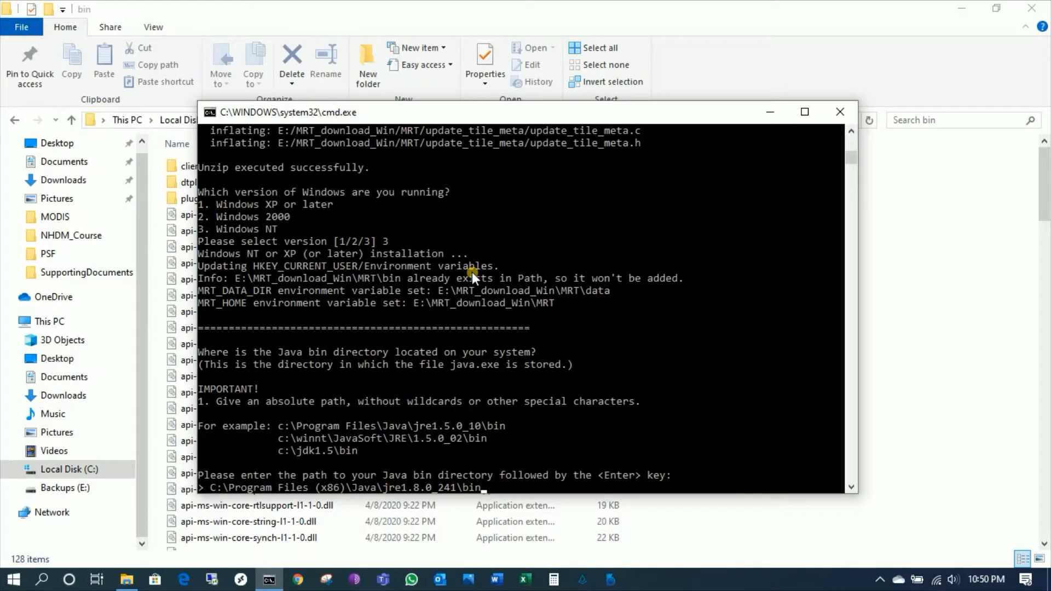
pyautogui.press('Return')
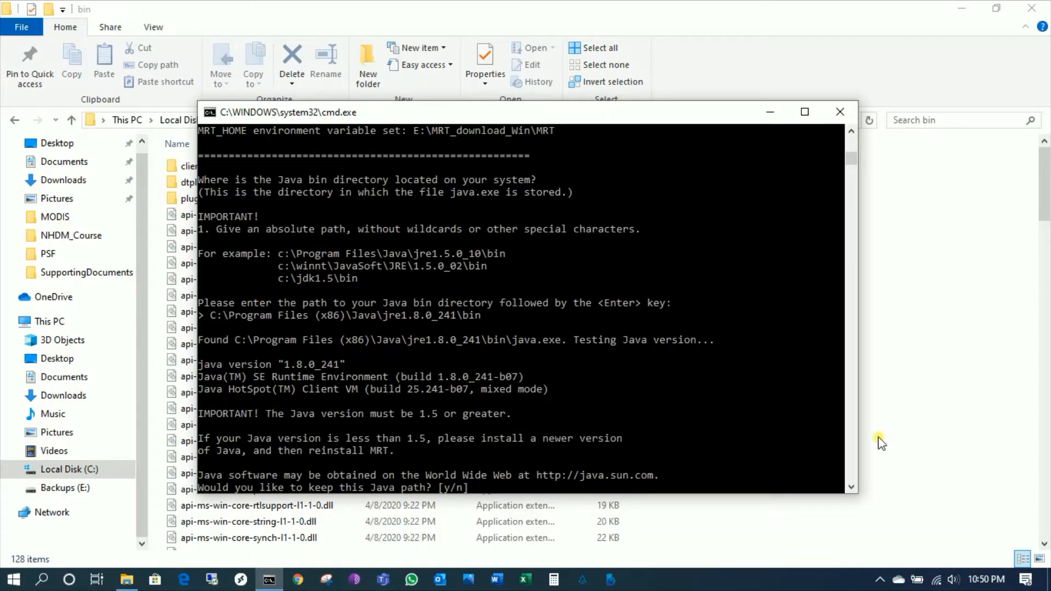
# Locate the java application in the jre1.8.0_241 bin folder
pyautogui.click(945, 430)
pyautogui.scroll(-10, 774, 404)
pyautogui.scroll(-5, 780, 404)
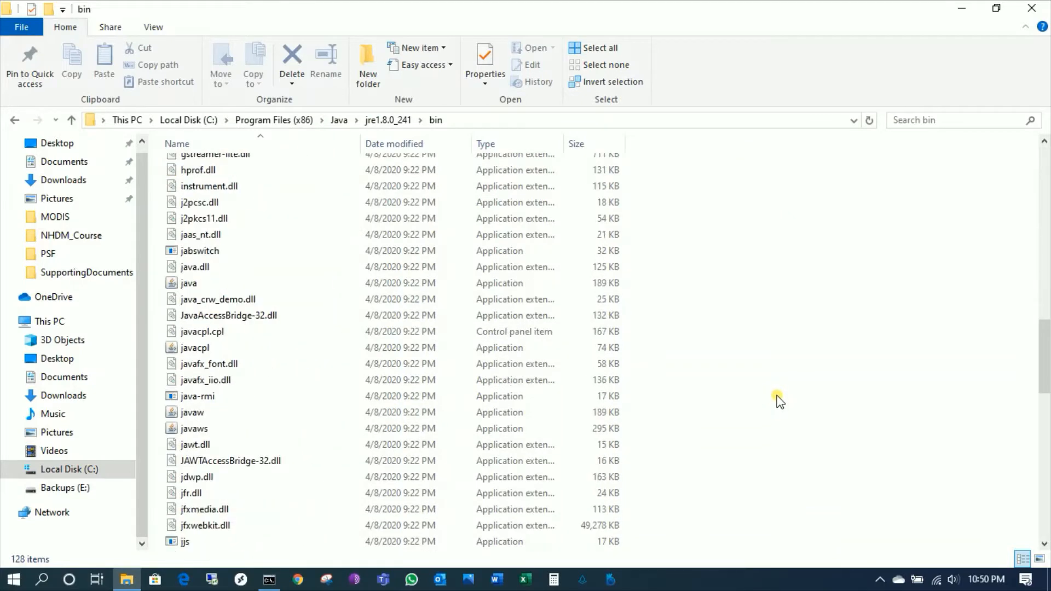
pyautogui.click(207, 283)
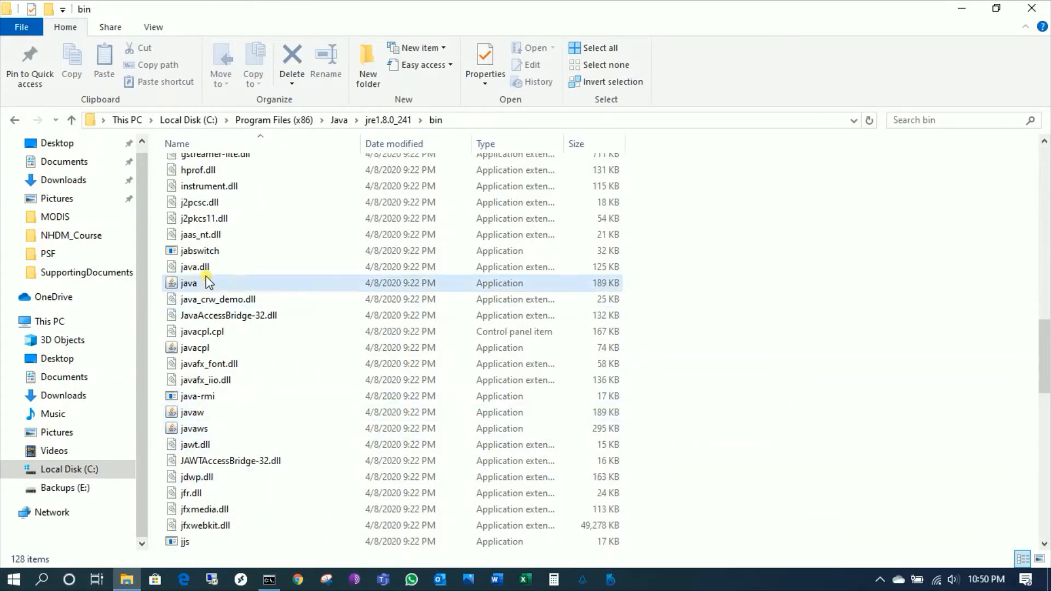
# Return to the installer, confirm keeping the Java path, and finish the MRT installation
pyautogui.click(272, 580)
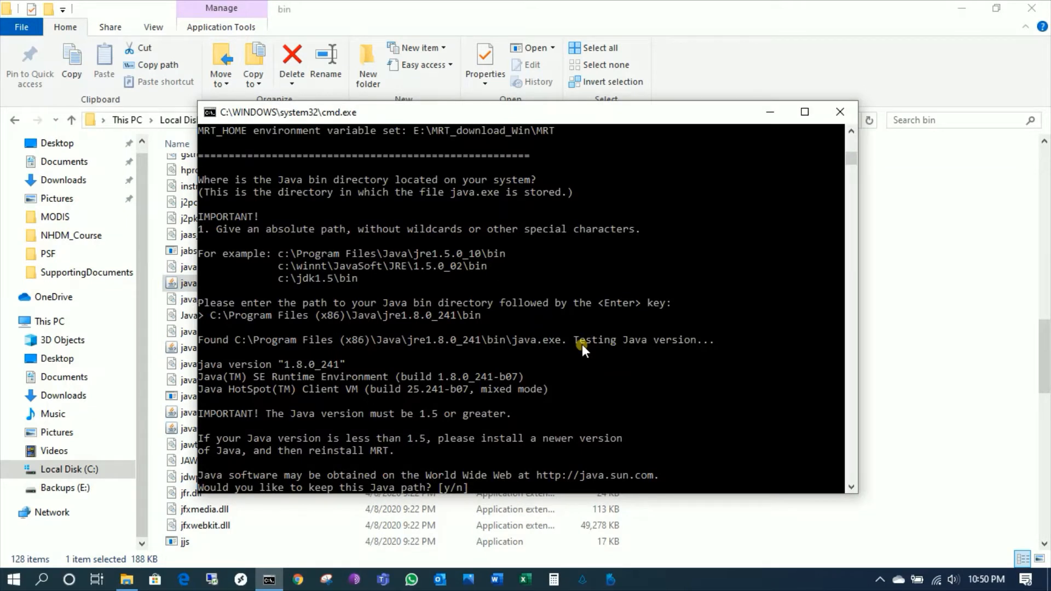
pyautogui.write('y')
pyautogui.press('Return')
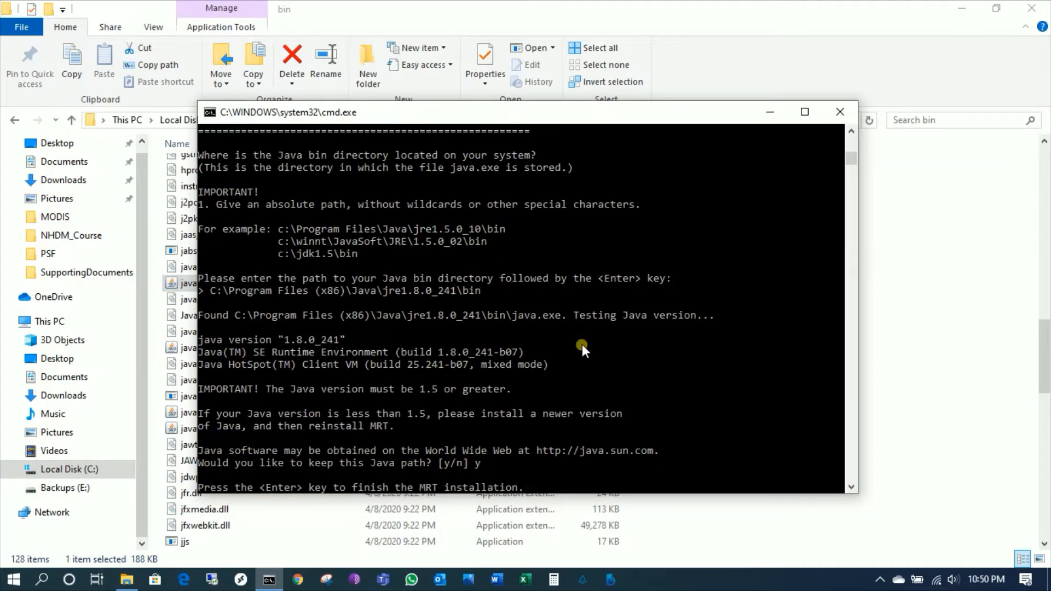
pyautogui.press('Return')
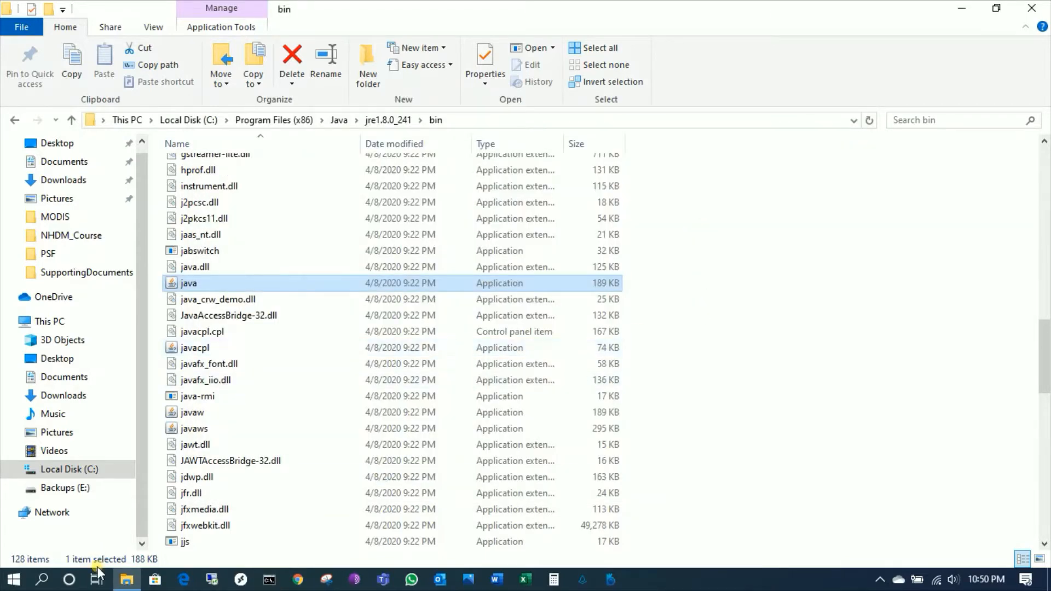
pyautogui.click(43, 582)
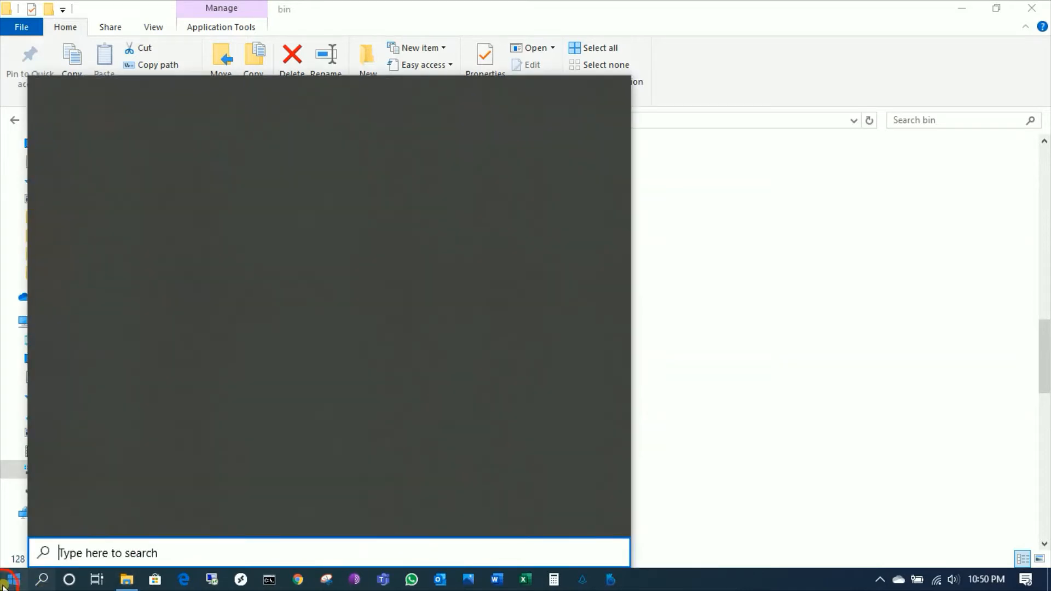
pyautogui.click(3, 587)
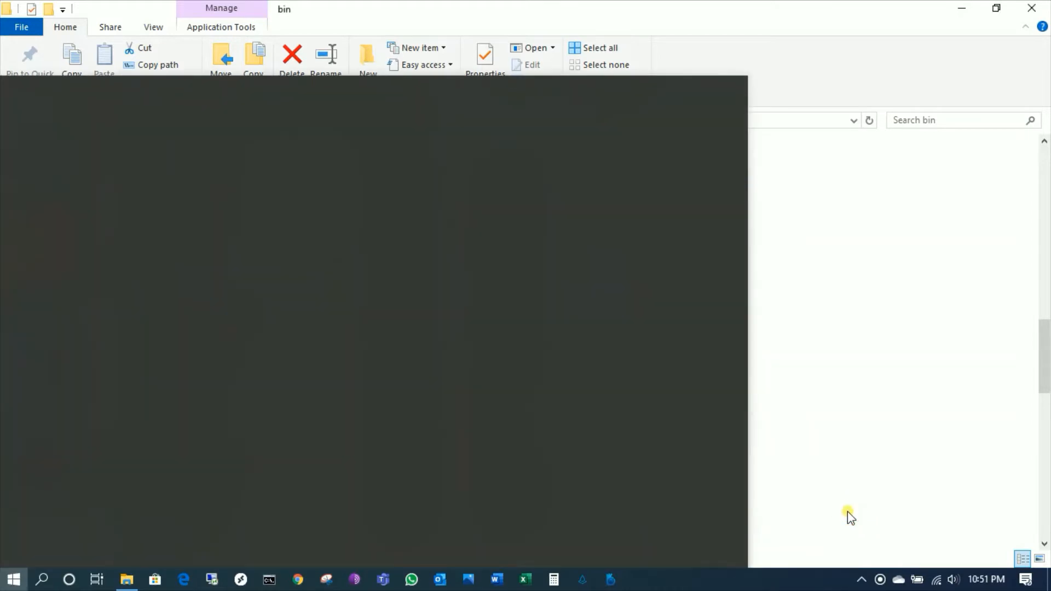
pyautogui.click(848, 511)
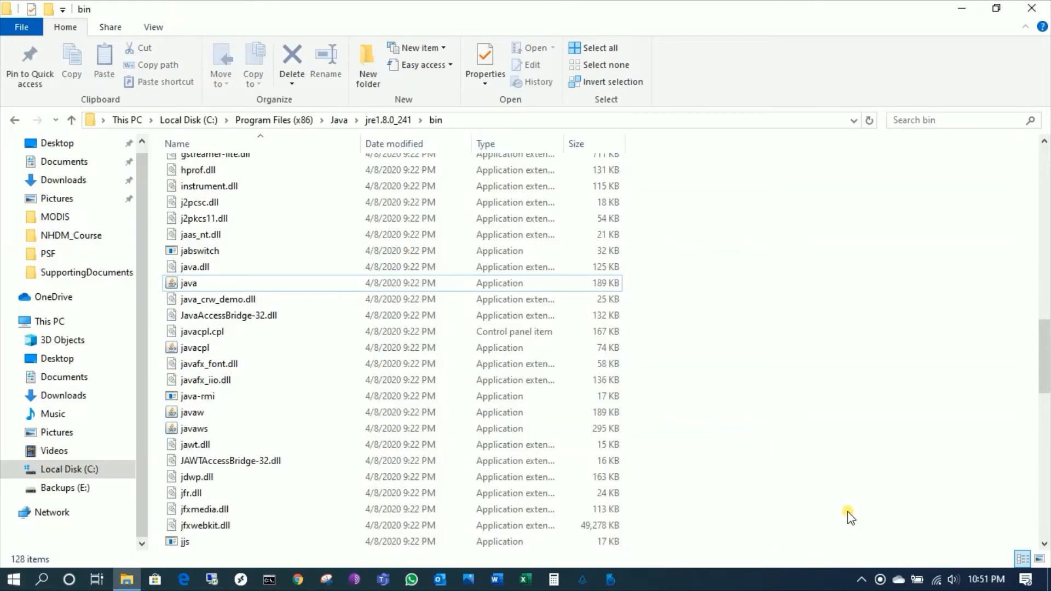
# Search Windows for cmd and open Command Prompt as administrator
pyautogui.click(15, 581)
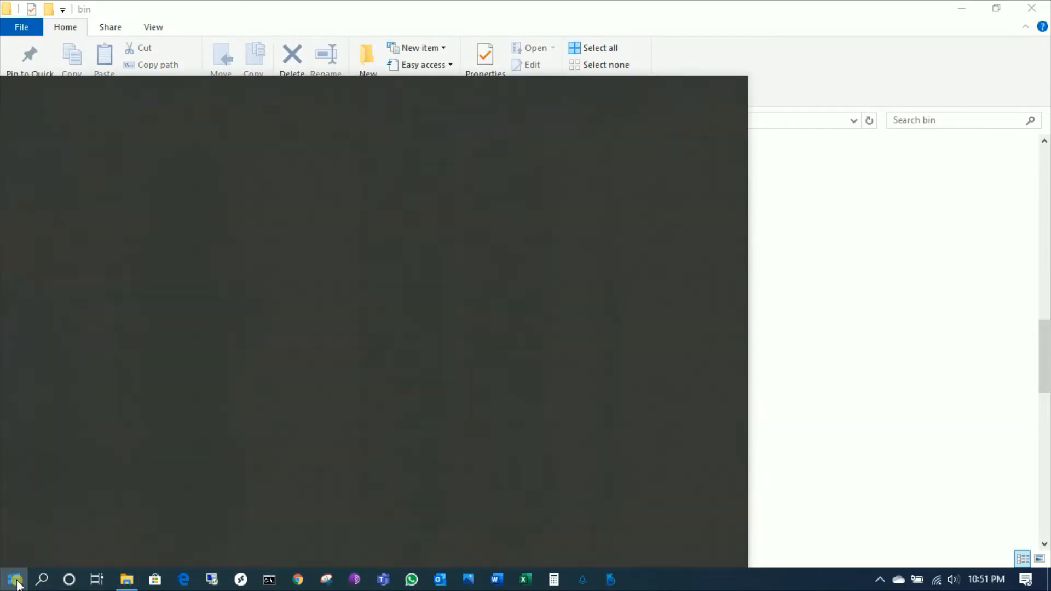
pyautogui.write('cm')
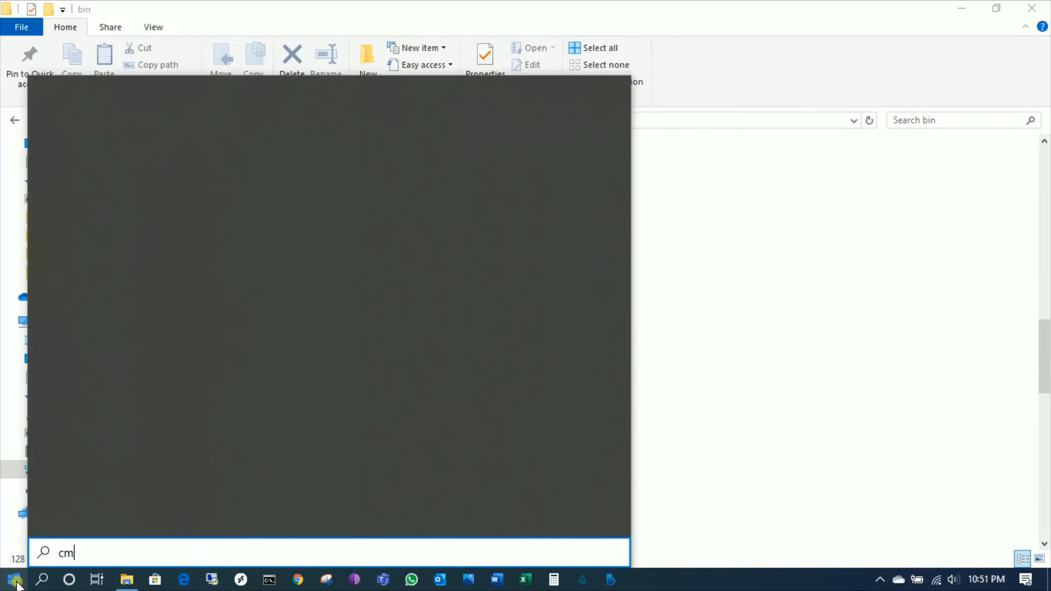
pyautogui.write('d')
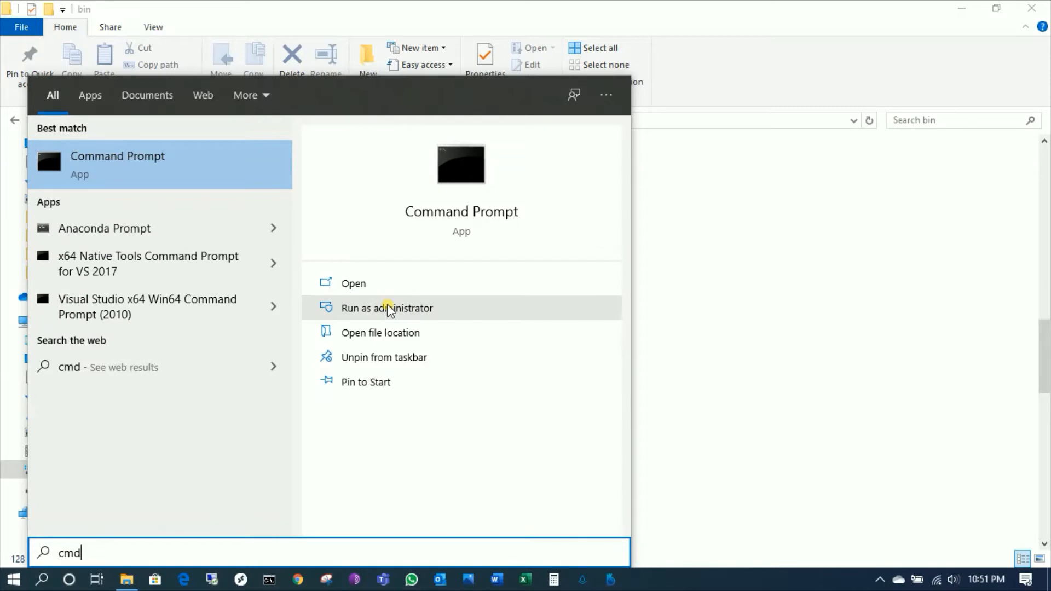
pyautogui.click(387, 308)
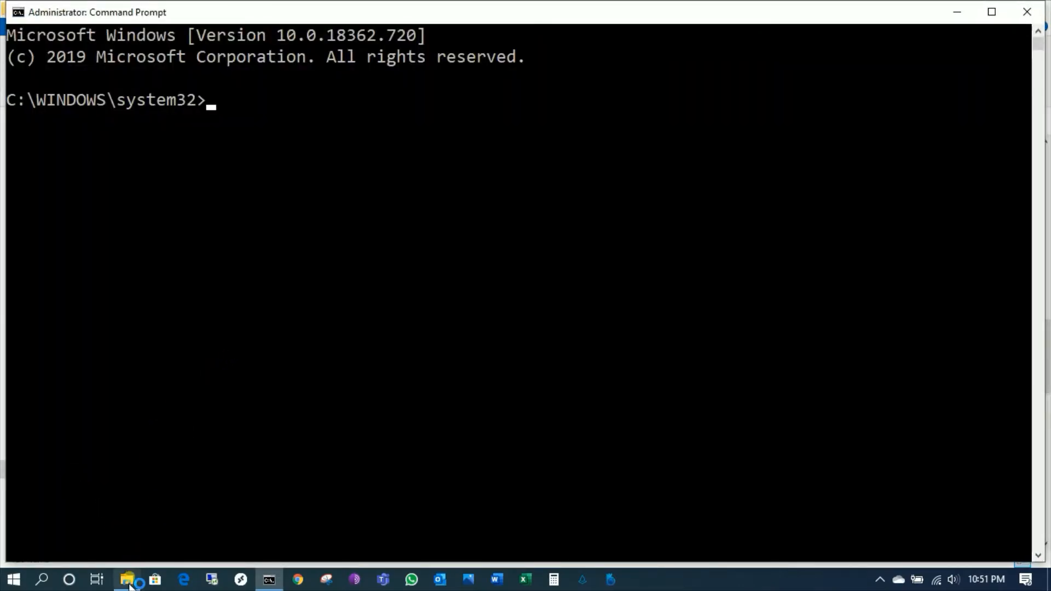
# Switch the command prompt's working drive to e:
pyautogui.click(306, 260)
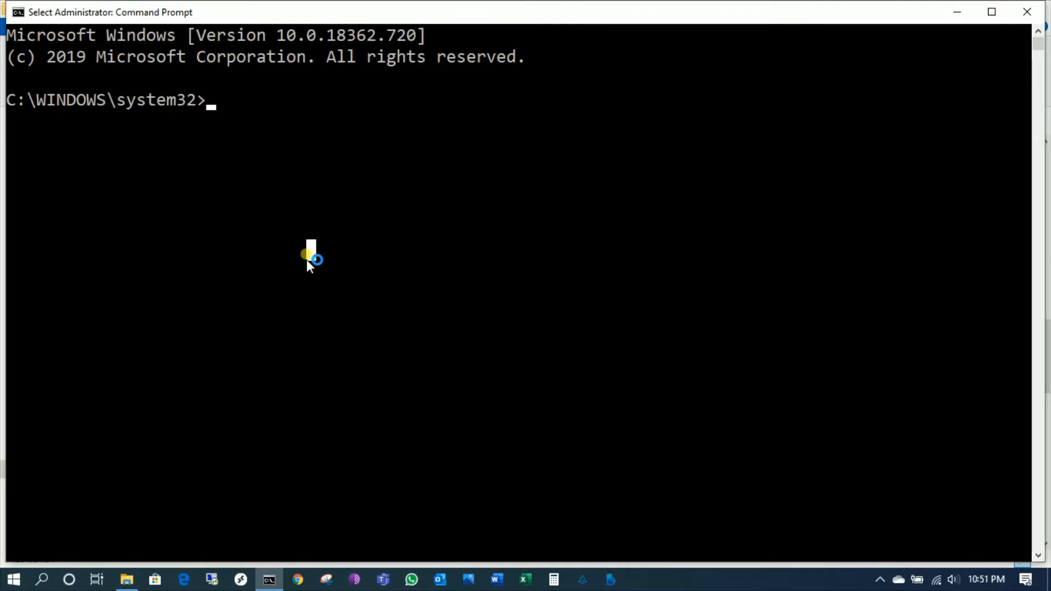
pyautogui.write('e:\\')
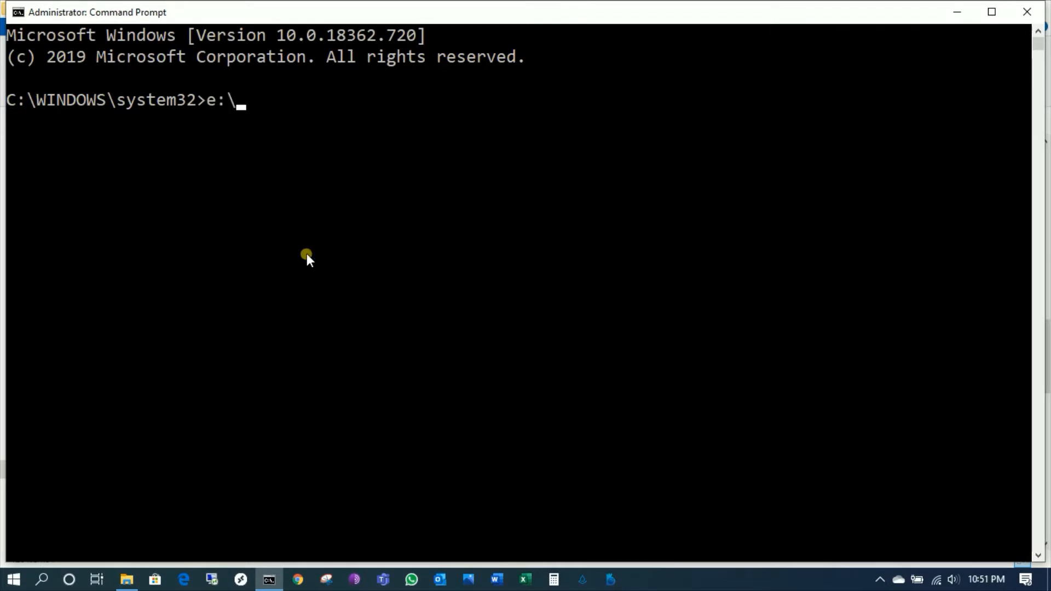
pyautogui.press('Return')
pyautogui.press('Up')
pyautogui.press('BackSpace')
pyautogui.write('\\')
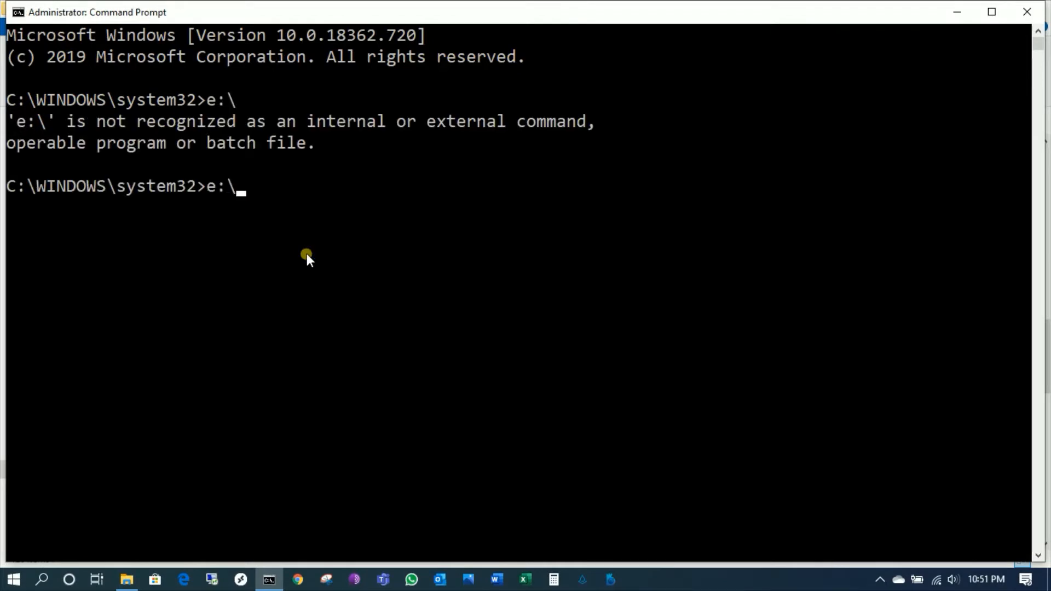
pyautogui.press('BackSpace')
pyautogui.press('Return')
# List the contents of drive E: with dir and highlight the MODIS folder in the listing
pyautogui.write('dir')
pyautogui.press('Return')
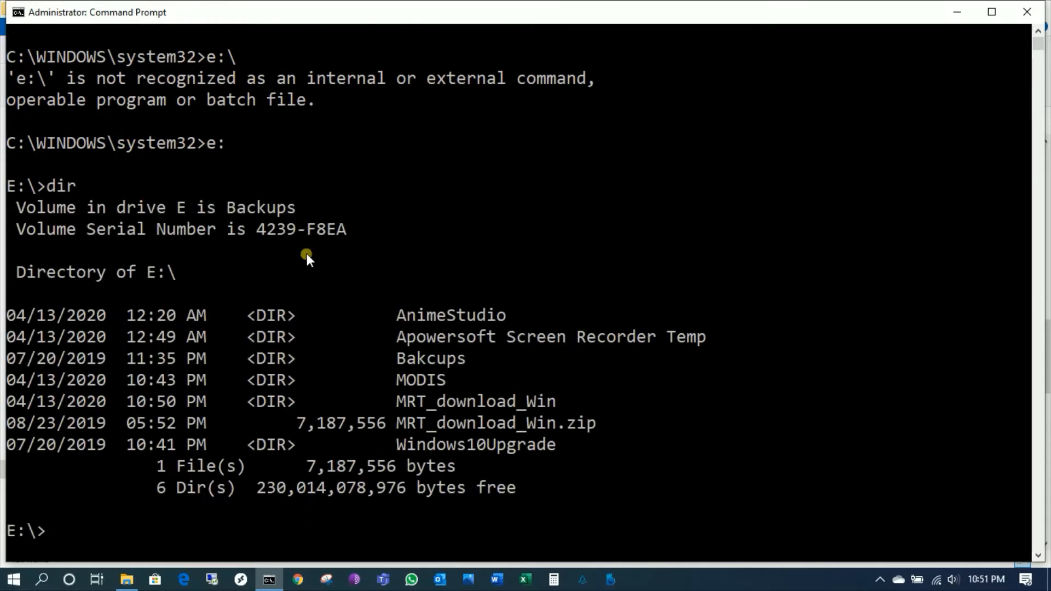
pyautogui.moveTo(400, 382); pyautogui.dragTo(445, 385)
pyautogui.click(523, 383)
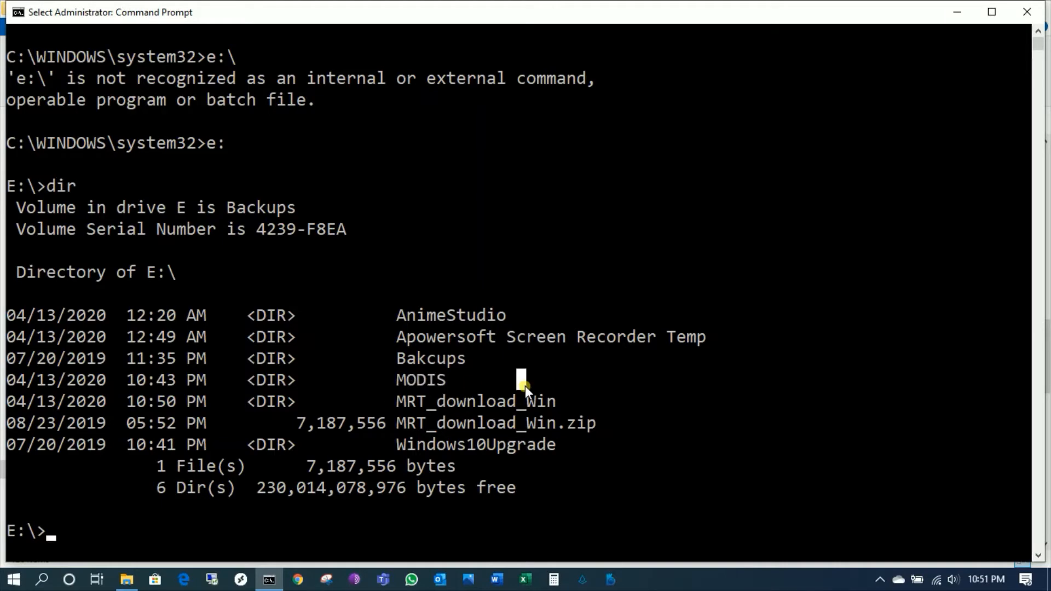
# Switch to File Explorer, open the MODIS folder on drive E:, and sort its HDF files by name in ascending order
pyautogui.click(118, 575)
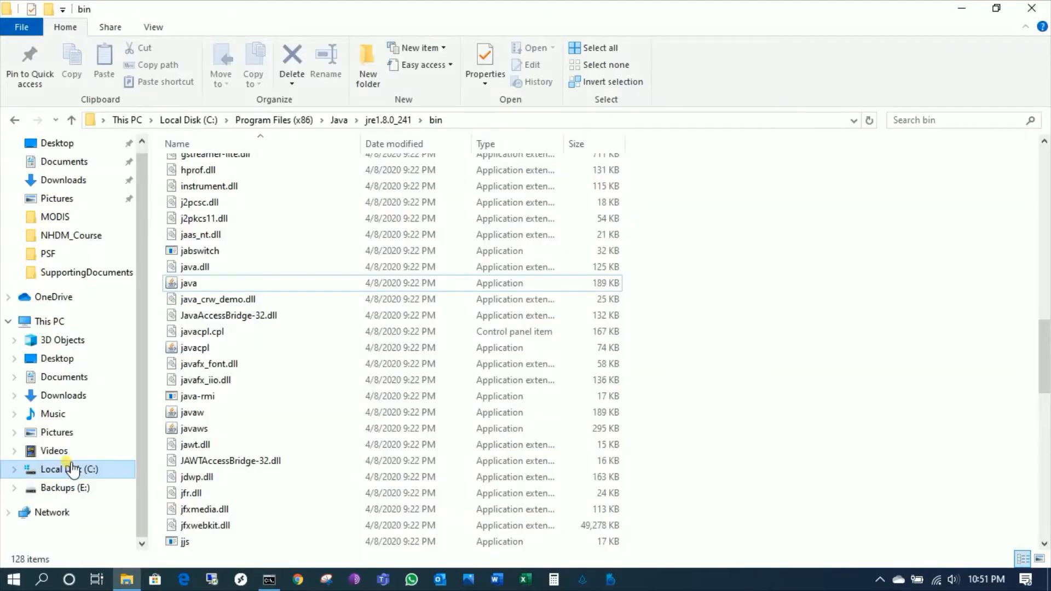
pyautogui.click(66, 488)
pyautogui.doubleClick(196, 215)
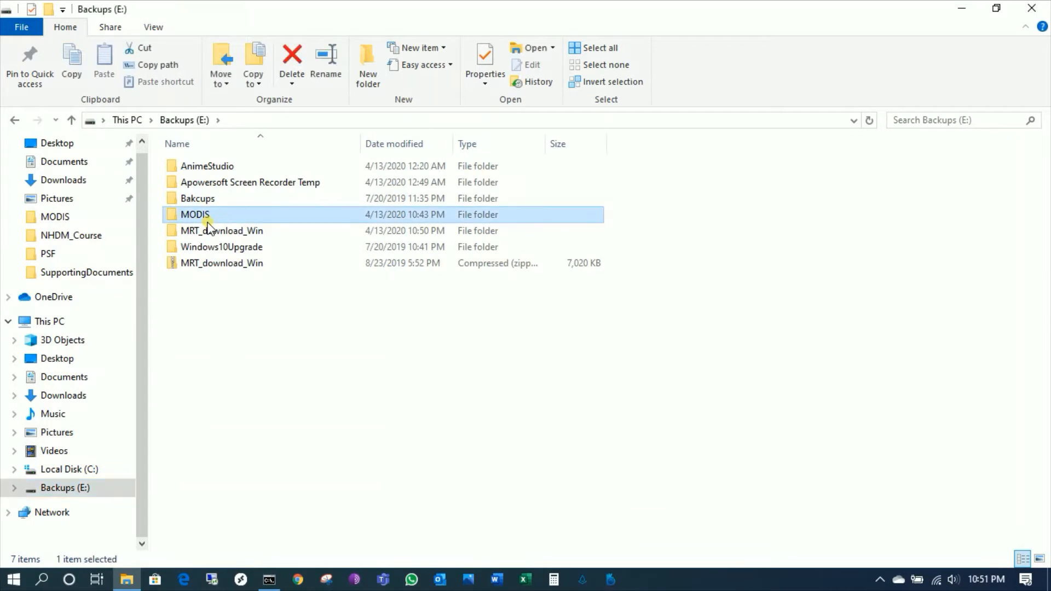
pyautogui.moveTo(1046, 229); pyautogui.dragTo(1047, 166)
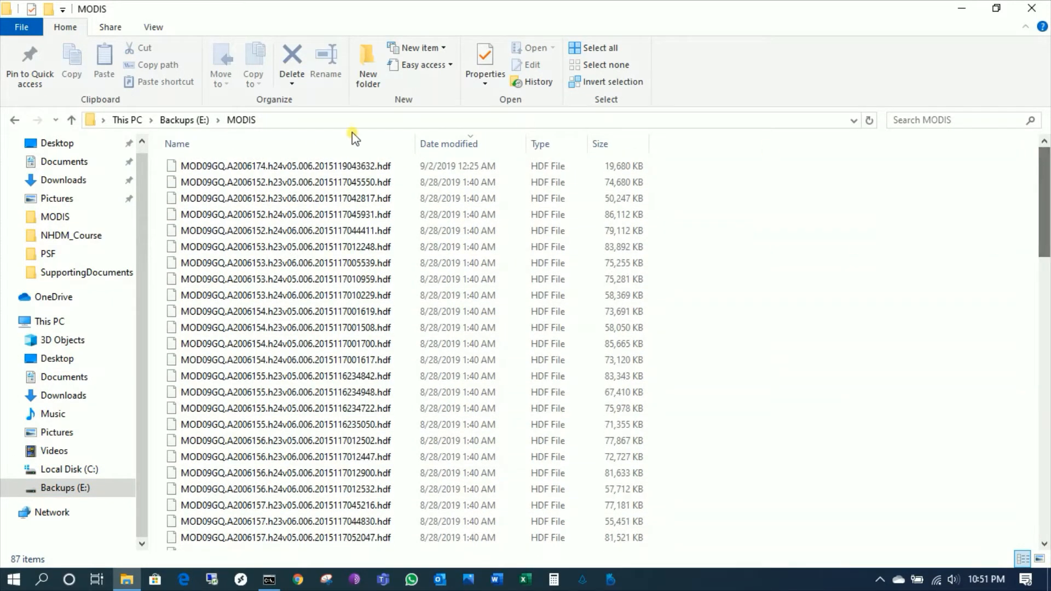
pyautogui.click(289, 143)
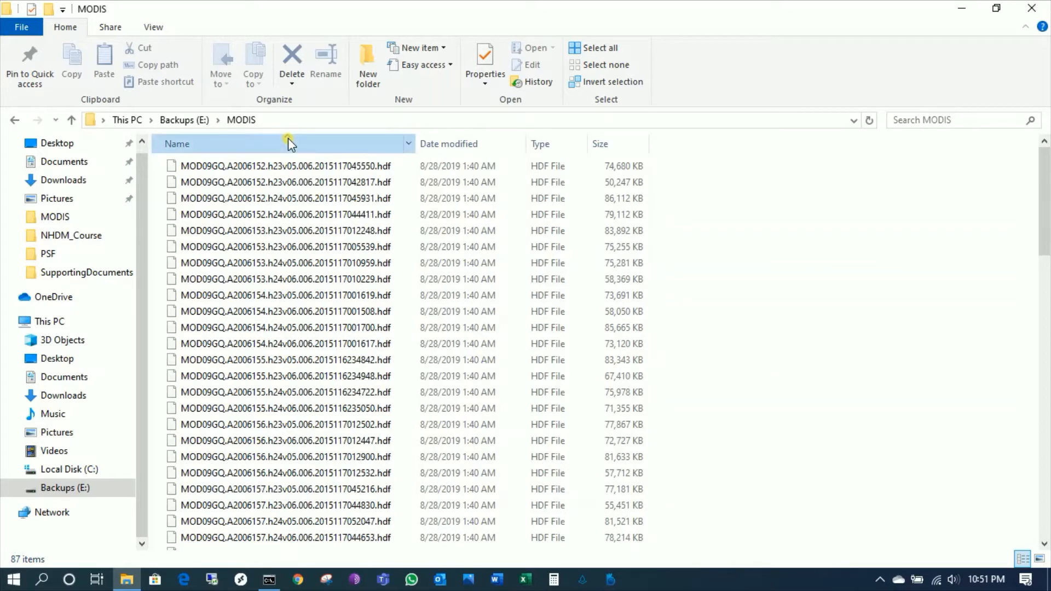
pyautogui.click(288, 138)
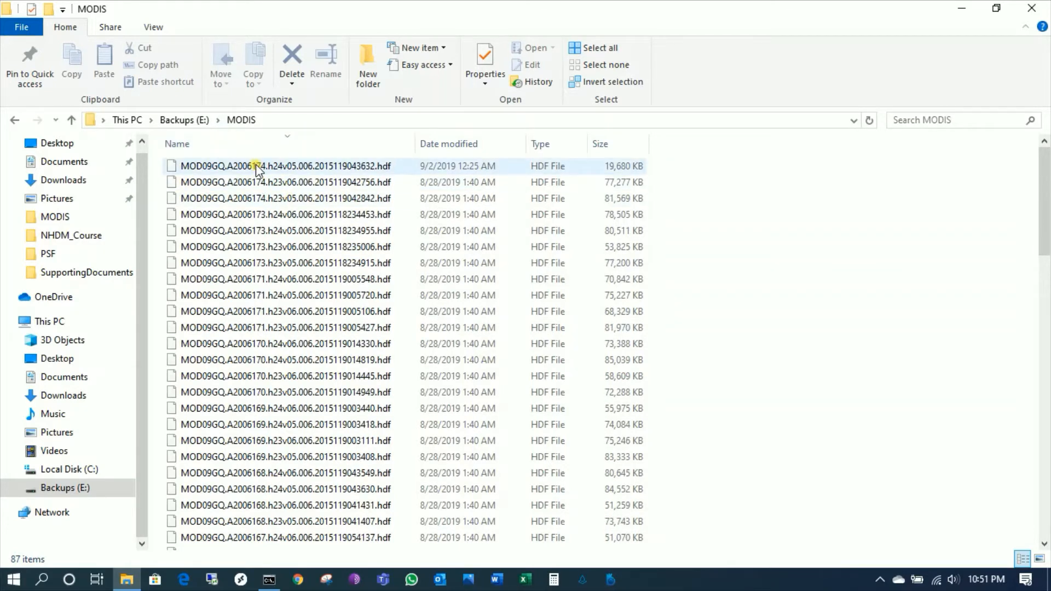
pyautogui.click(280, 145)
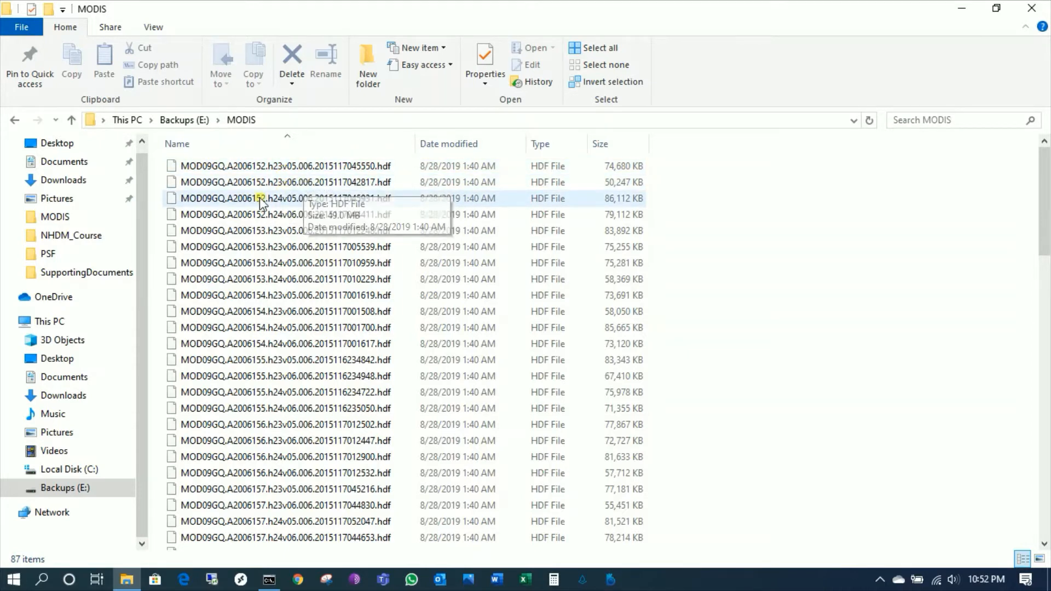
# Select the four MOD09GQ.A2006152 HDF tiles, h23v05, h23v06, h24v05 and h24v06, in the MODIS folder
pyautogui.click(303, 185)
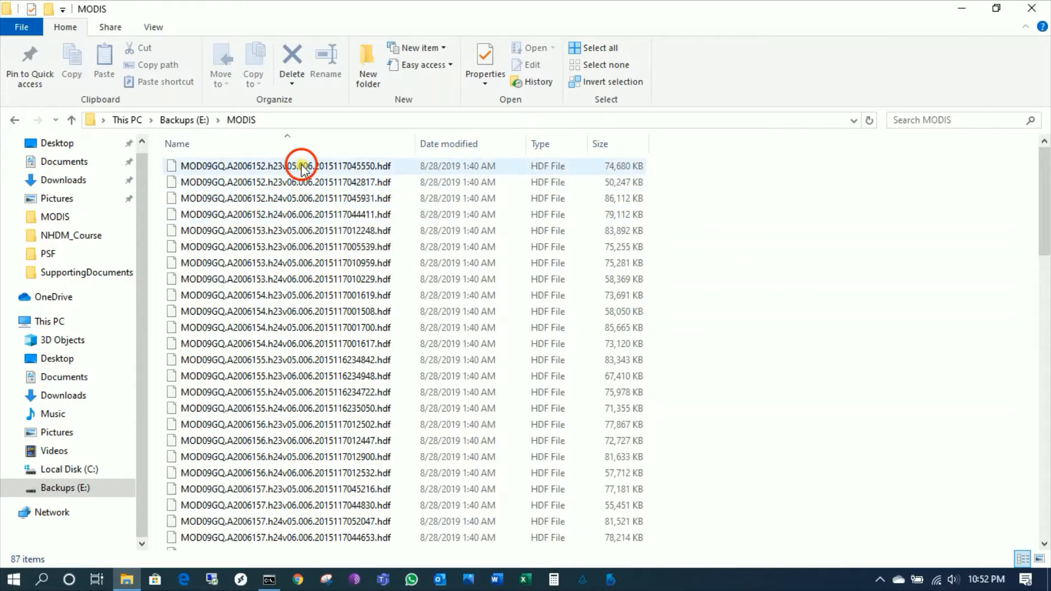
pyautogui.click(294, 200)
pyautogui.click(292, 214)
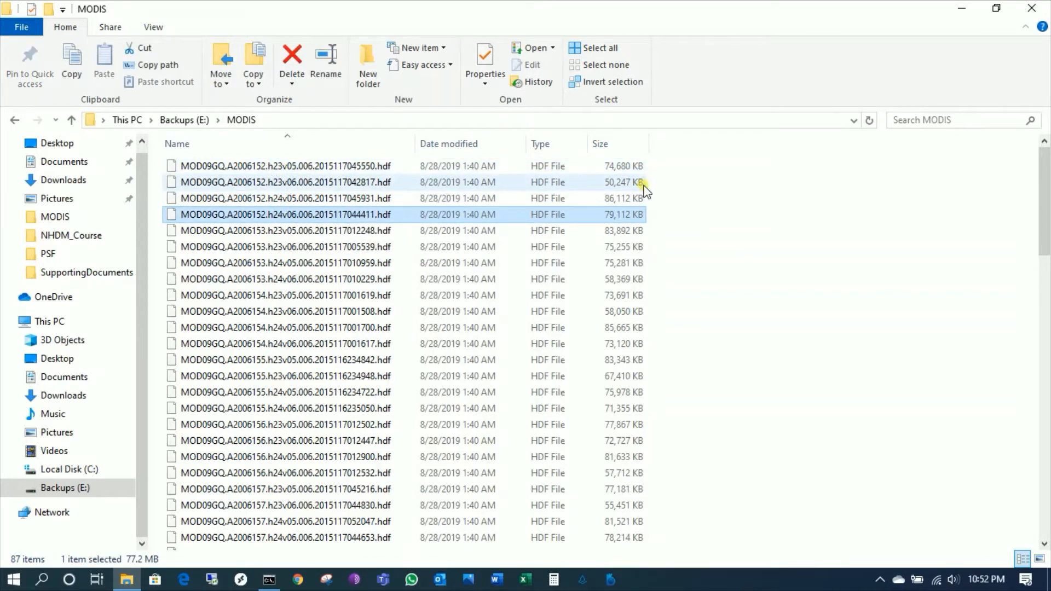
pyautogui.moveTo(673, 165); pyautogui.dragTo(501, 215)
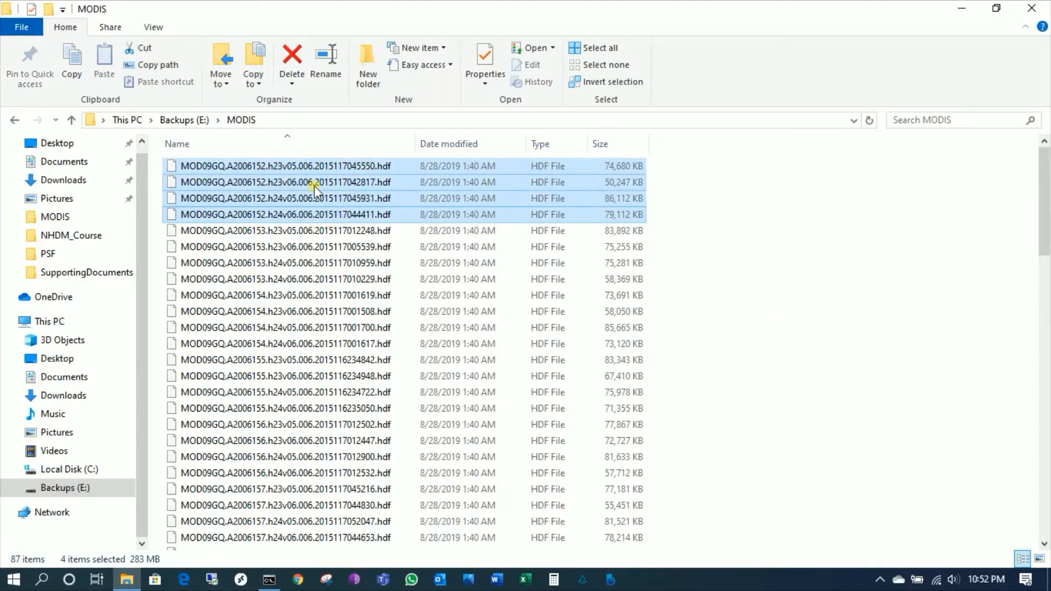
# Switch to Command Prompt and change the working directory to MRT_download_Win\MRT\bin
pyautogui.click(270, 582)
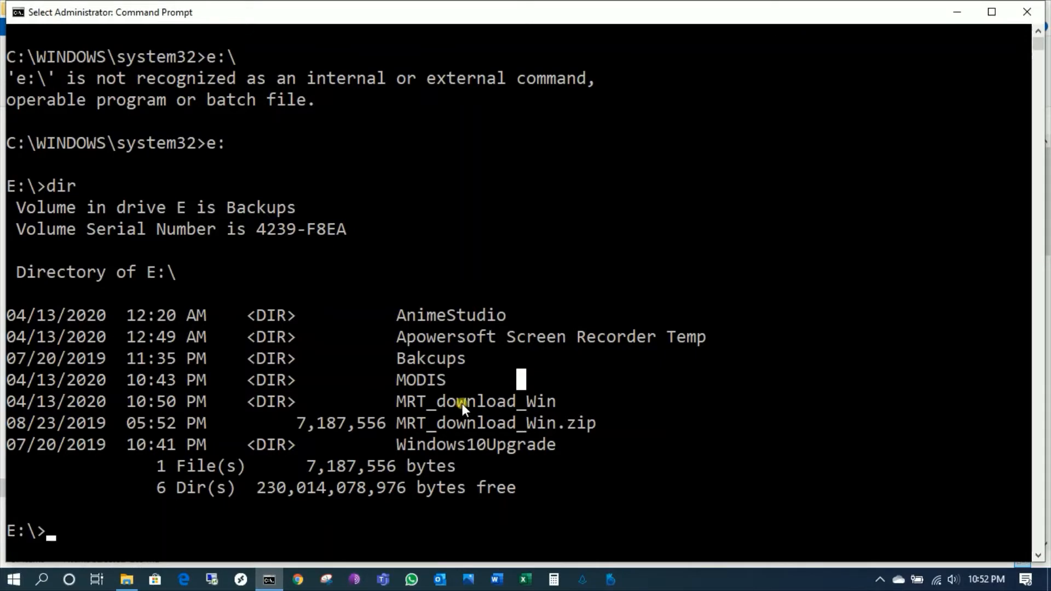
pyautogui.write('cd MR')
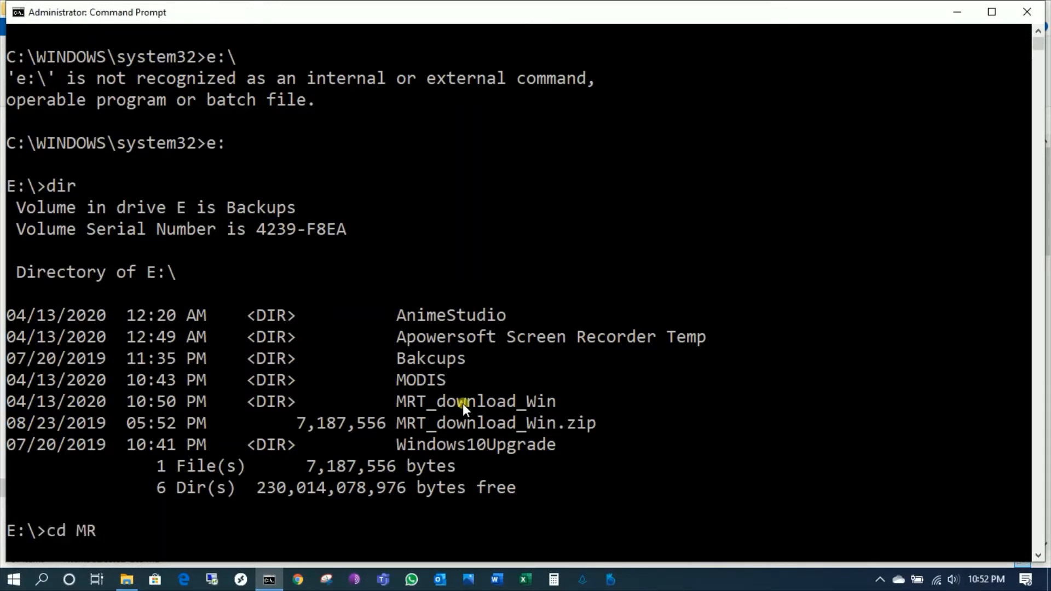
pyautogui.press('Tab')
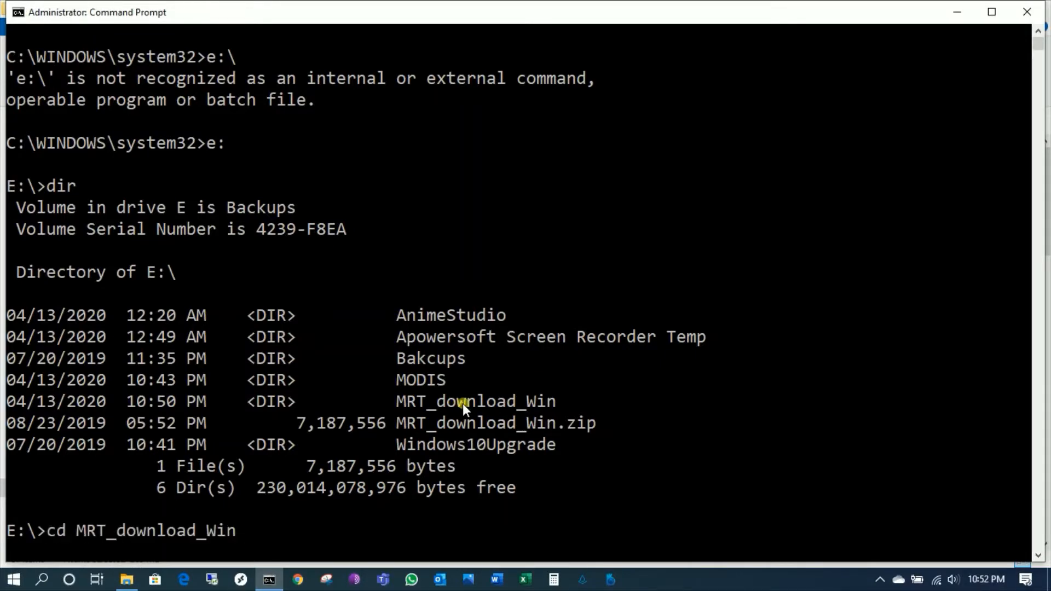
pyautogui.write('\\MRT\\bin')
pyautogui.press('Return')
# Launch the ModisTool graphical interface from the bin folder with the java -jar command
pyautogui.write('va -jar Mod')
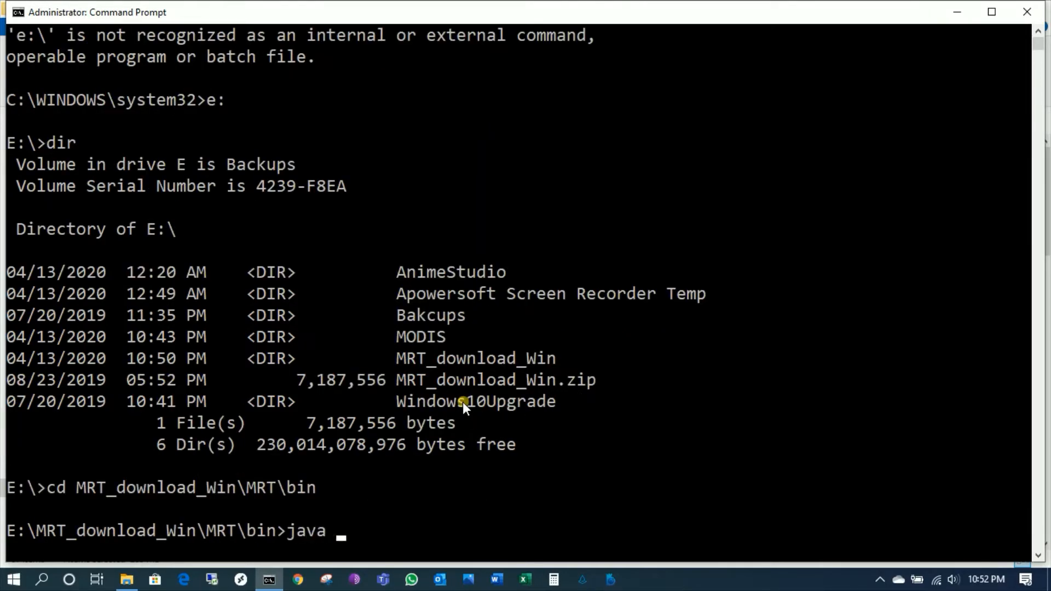
pyautogui.press('Tab')
pyautogui.press('Tab')
pyautogui.press('Tab')
pyautogui.press('Tab')
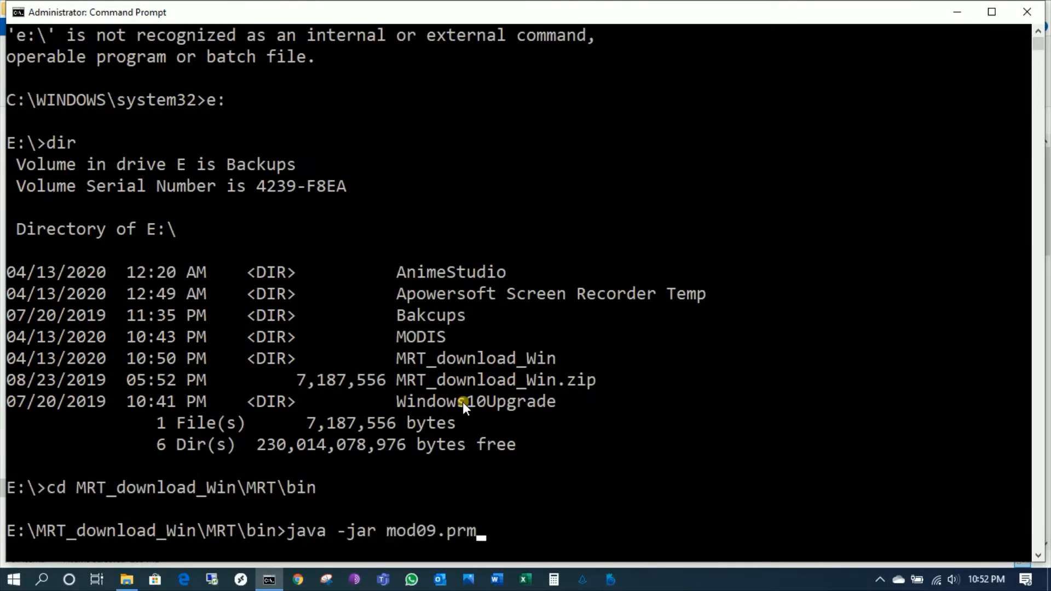
pyautogui.press('Return')
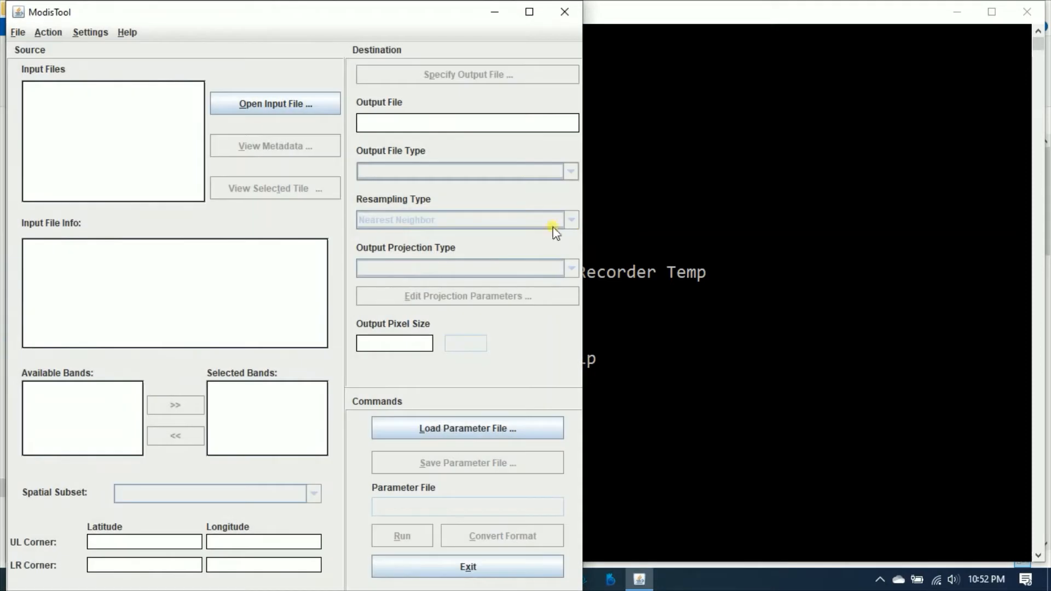
# Start opening input files in ModisTool and browse to the MODIS folder on Backups (E:)
pyautogui.click(265, 102)
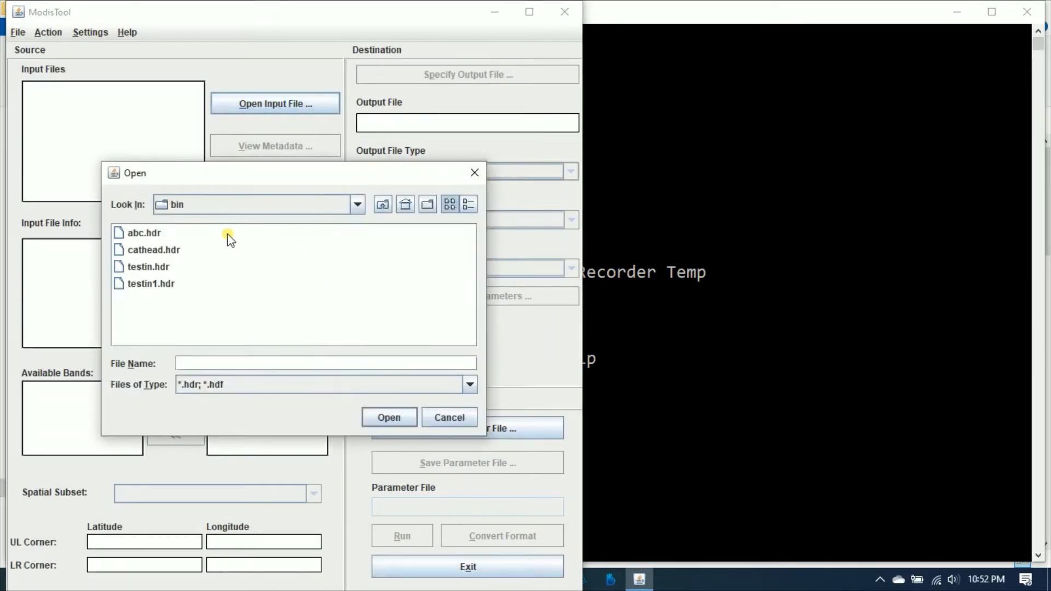
pyautogui.click(219, 218)
pyautogui.scroll(3, 221, 254)
pyautogui.scroll(1, 221, 261)
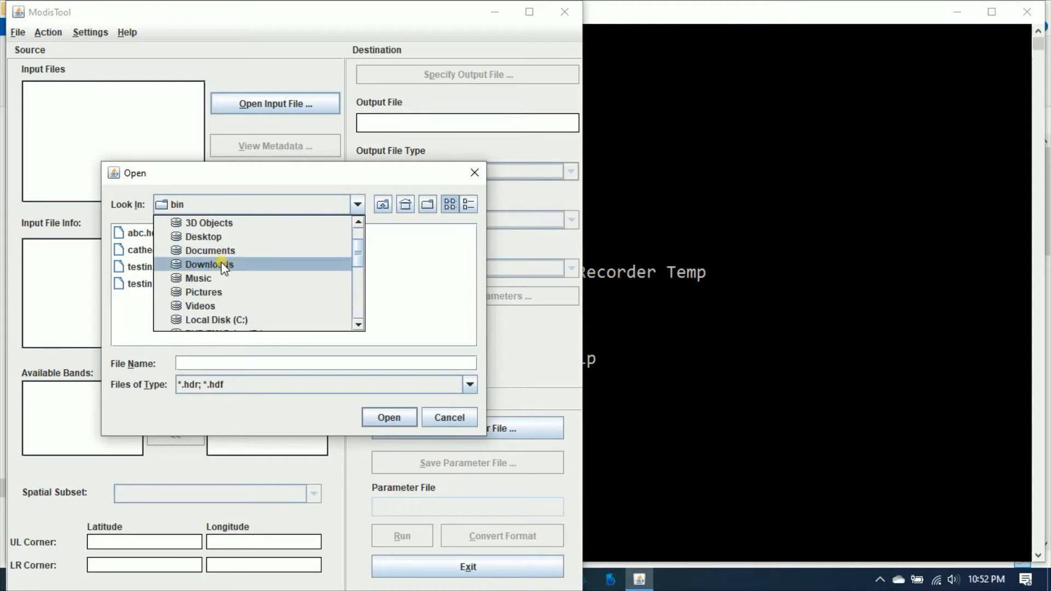
pyautogui.scroll(-1, 221, 262)
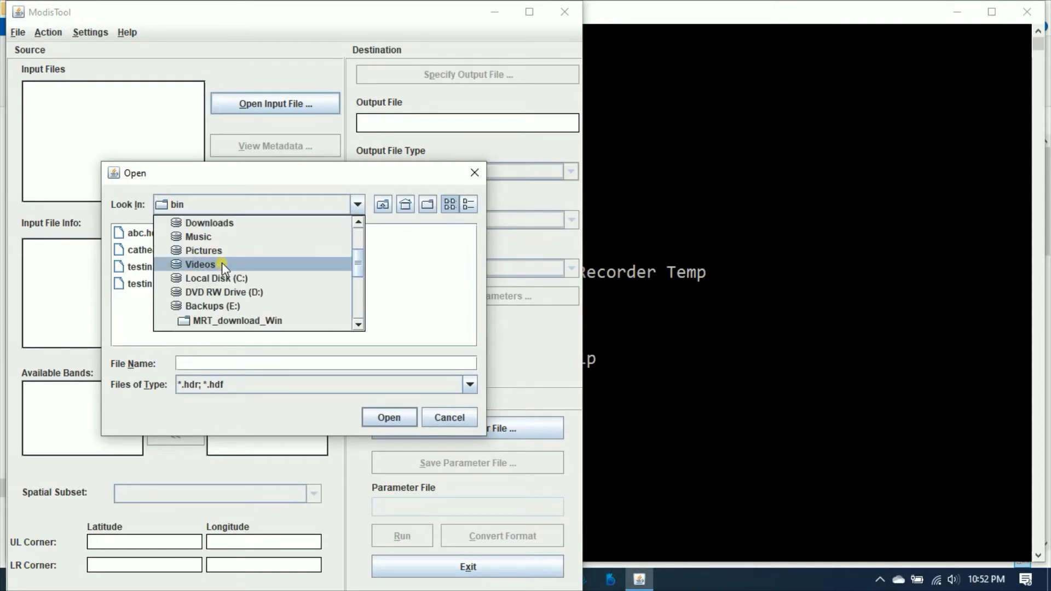
pyautogui.click(231, 304)
pyautogui.click(153, 279)
pyautogui.doubleClick(153, 280)
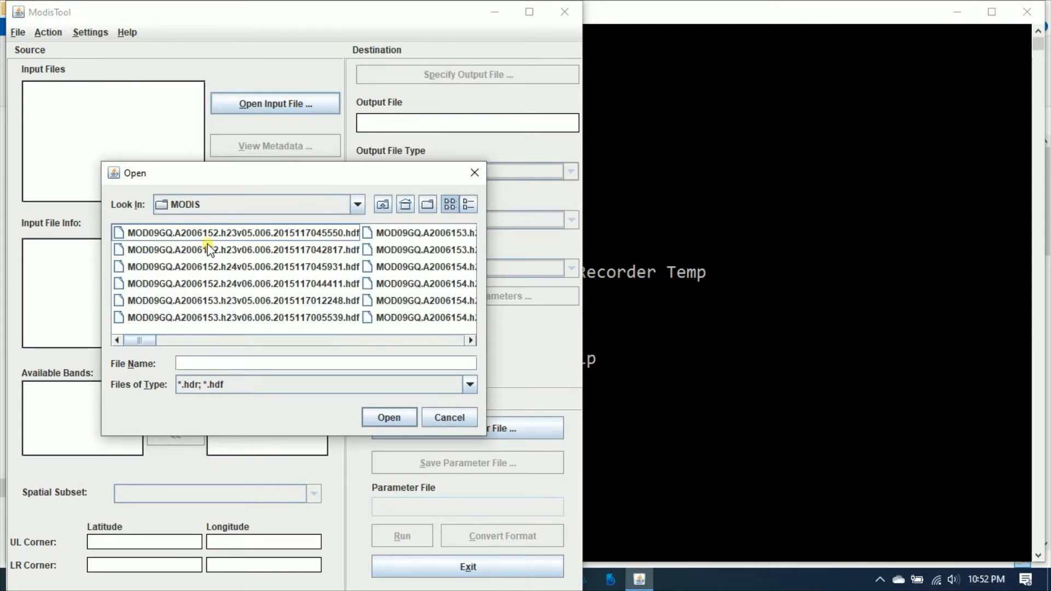
# Load the four MOD09GQ.A2006152 HDF tiles, h23v05, h23v06, h24v05 and h24v06, as input files
pyautogui.click(209, 235)
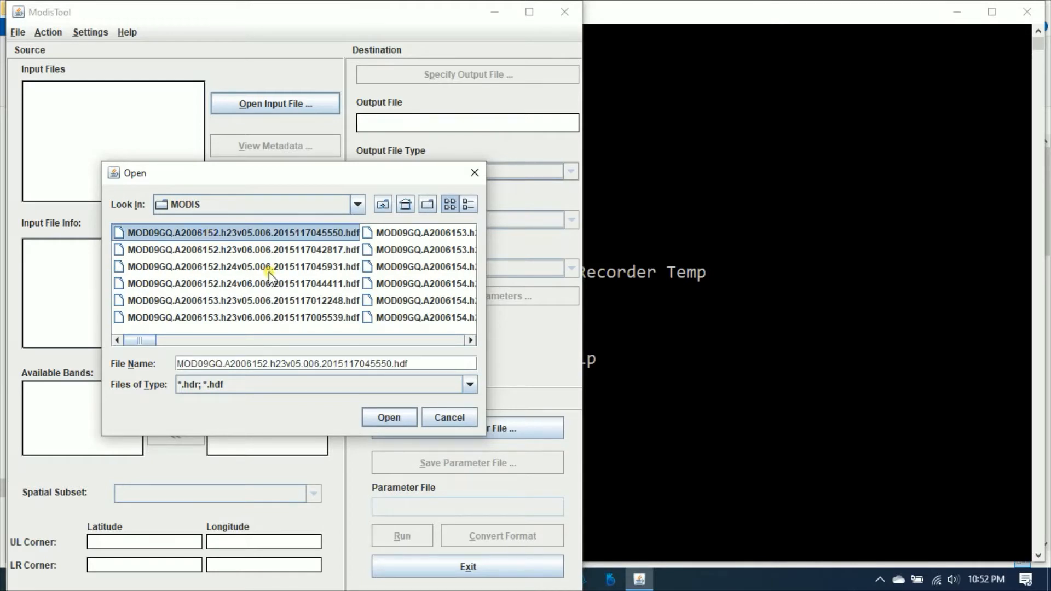
pyautogui.keyDown('shift'); pyautogui.click(305, 252); pyautogui.keyUp('shift')
pyautogui.keyDown('shift'); pyautogui.click(308, 268); pyautogui.keyUp('shift')
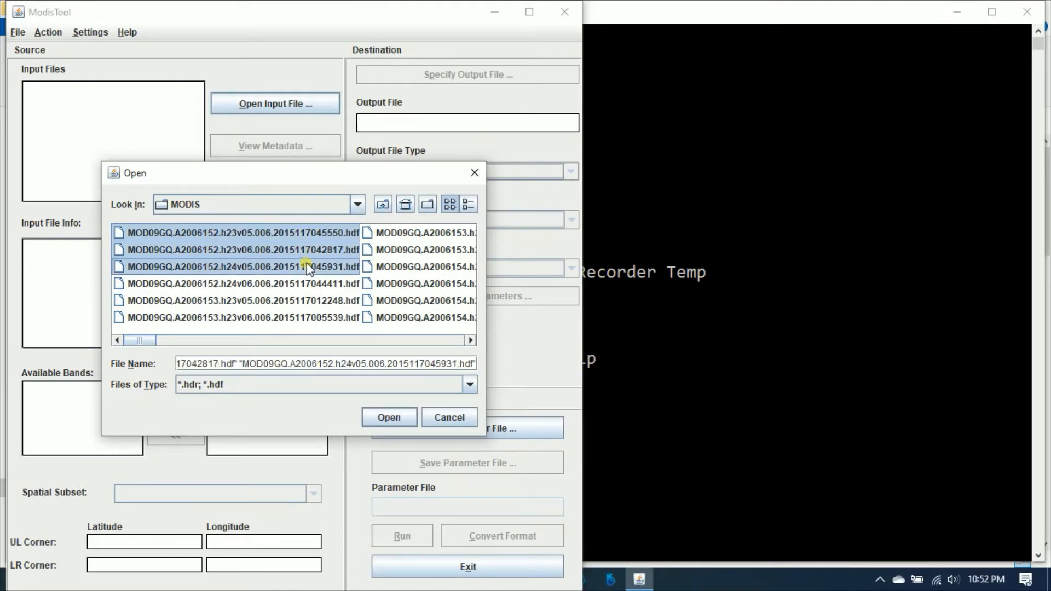
pyautogui.keyDown('shift'); pyautogui.click(310, 284); pyautogui.keyUp('shift')
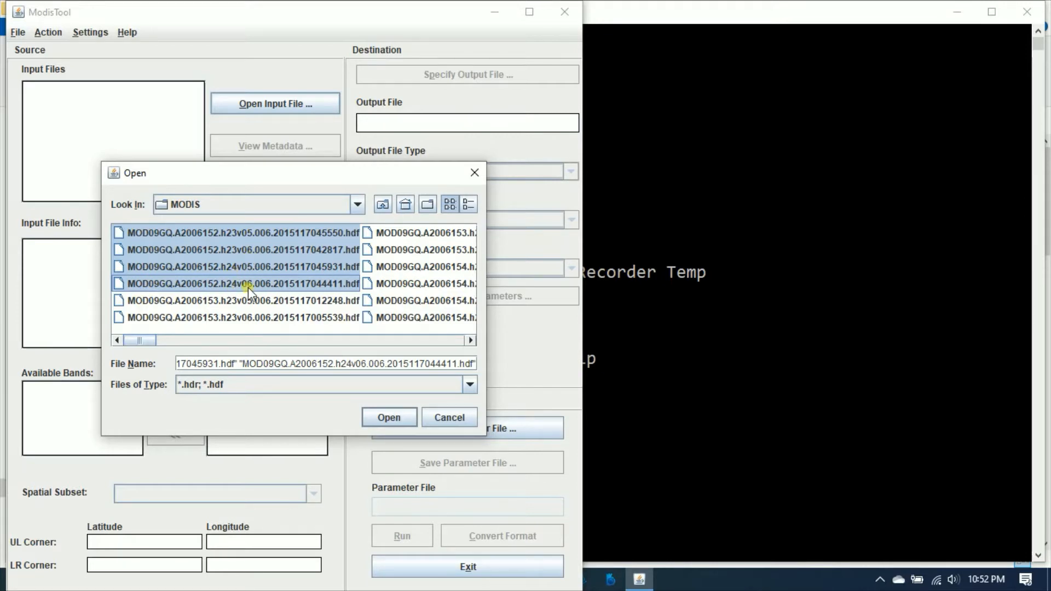
pyautogui.click(406, 415)
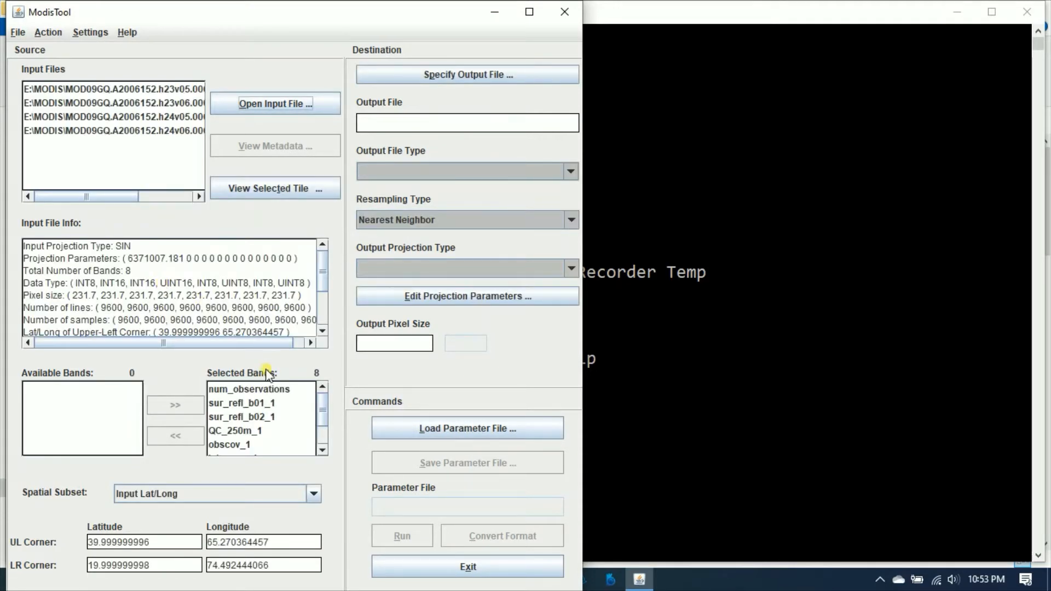
# View the location of the loaded tiles on the world map, then close the map window
pyautogui.click(247, 192)
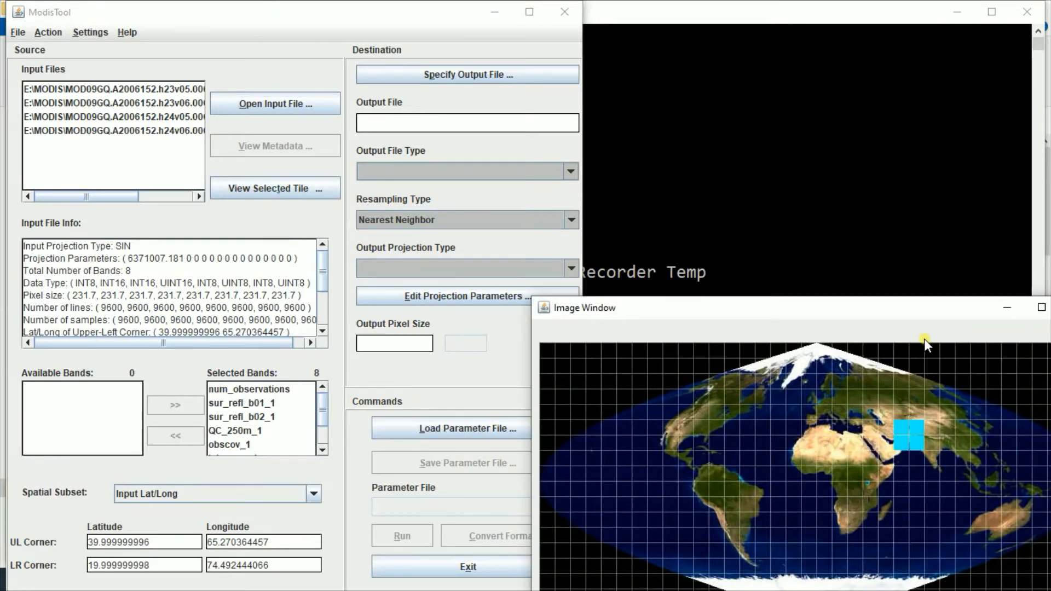
pyautogui.moveTo(931, 310); pyautogui.dragTo(664, 173)
pyautogui.click(777, 163)
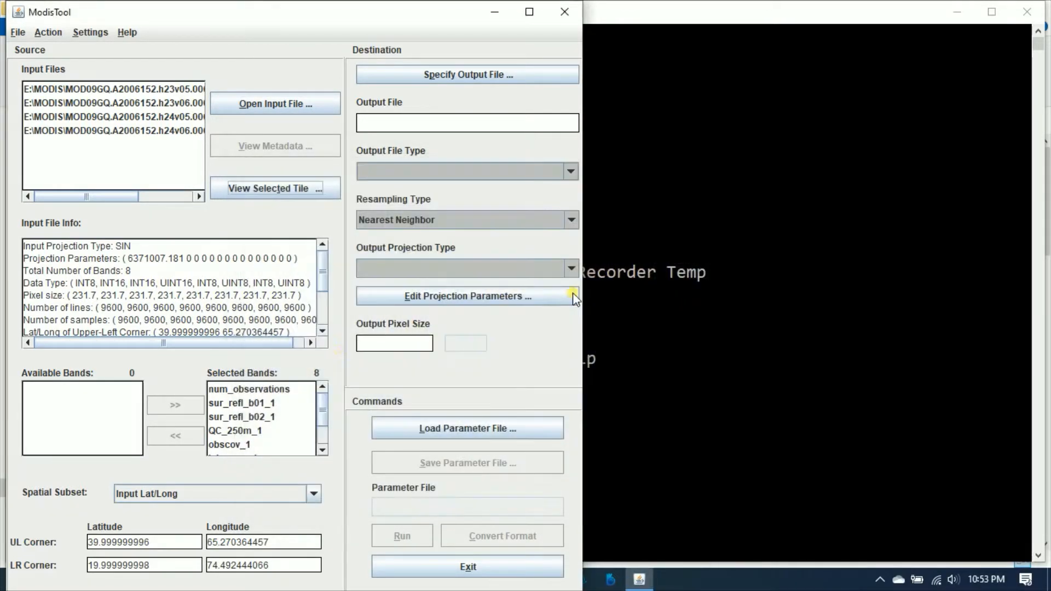
# Remove num_observations, obscov_1, iobs_res_1, orbit_pnt_1 and granule_pnt_1 from the selected bands, keeping sur_refl_b01_1, sur_refl_b02_1 and QC_250m_1
pyautogui.click(249, 389)
pyautogui.click(170, 435)
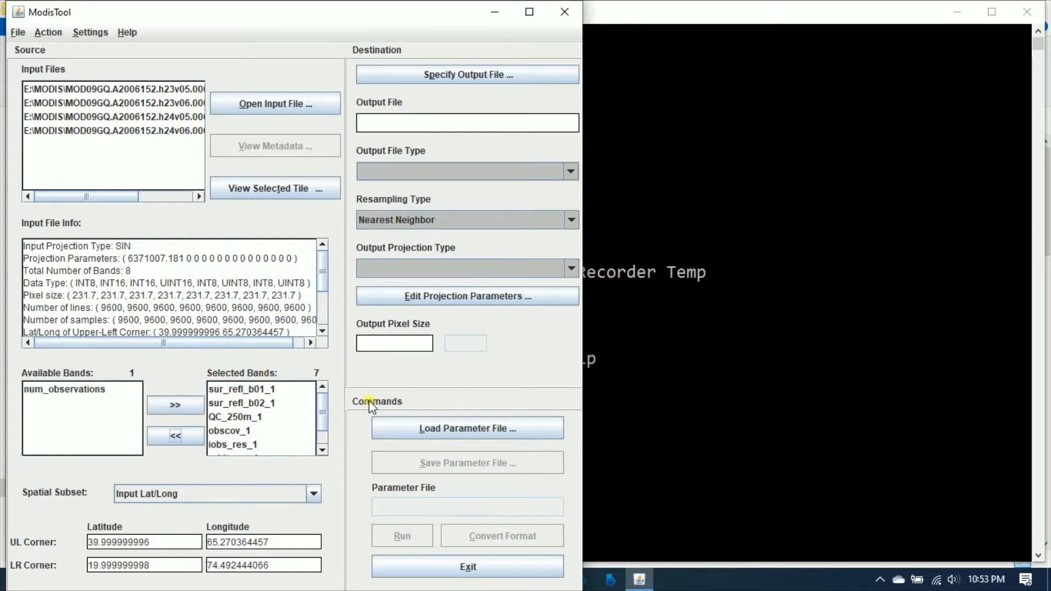
pyautogui.click(254, 389)
pyautogui.click(255, 403)
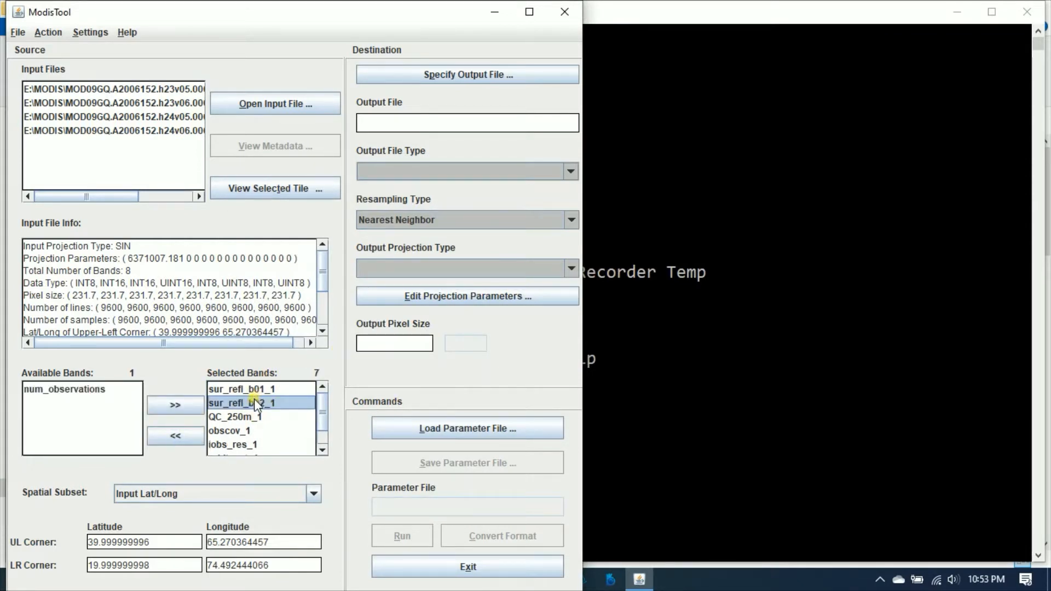
pyautogui.click(258, 417)
pyautogui.click(249, 431)
pyautogui.scroll(-1, 272, 446)
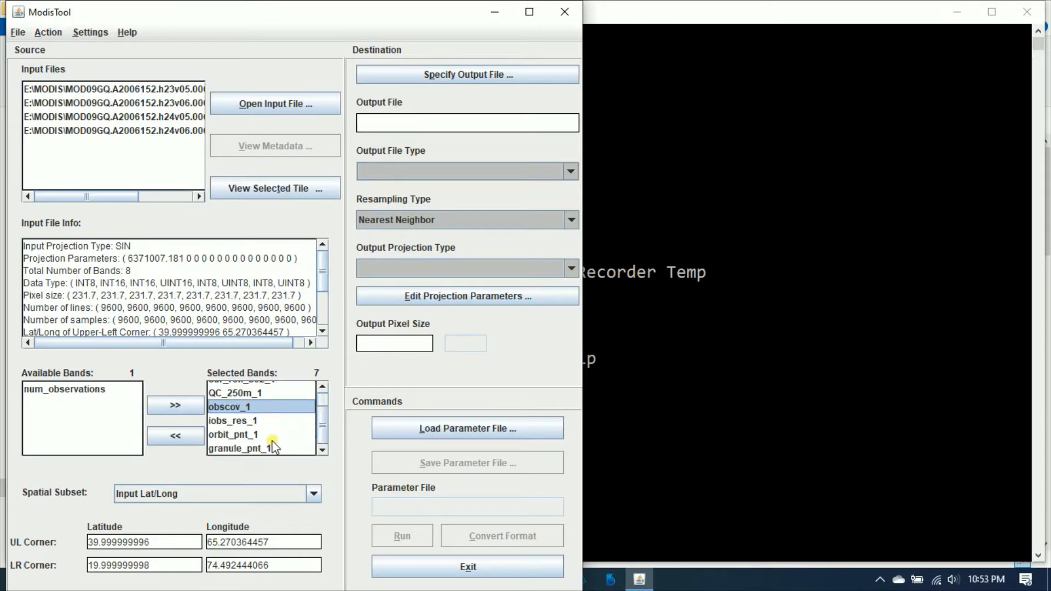
pyautogui.keyDown('ctrl'); pyautogui.click(269, 448); pyautogui.keyUp('ctrl')
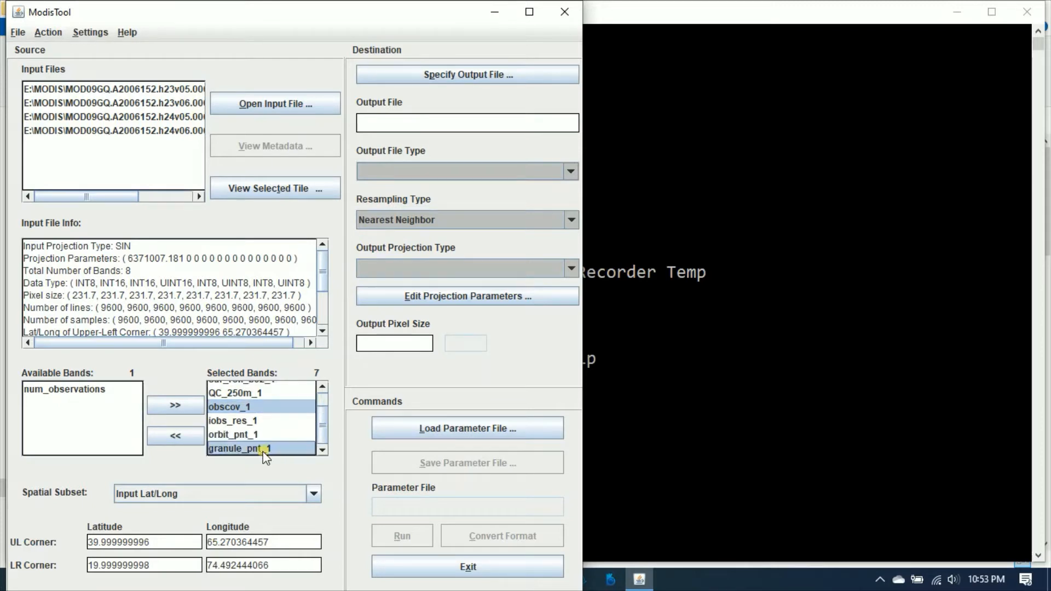
pyautogui.keyDown('shift'); pyautogui.click(252, 424); pyautogui.keyUp('shift')
pyautogui.keyDown('shift'); pyautogui.click(242, 407); pyautogui.keyUp('shift')
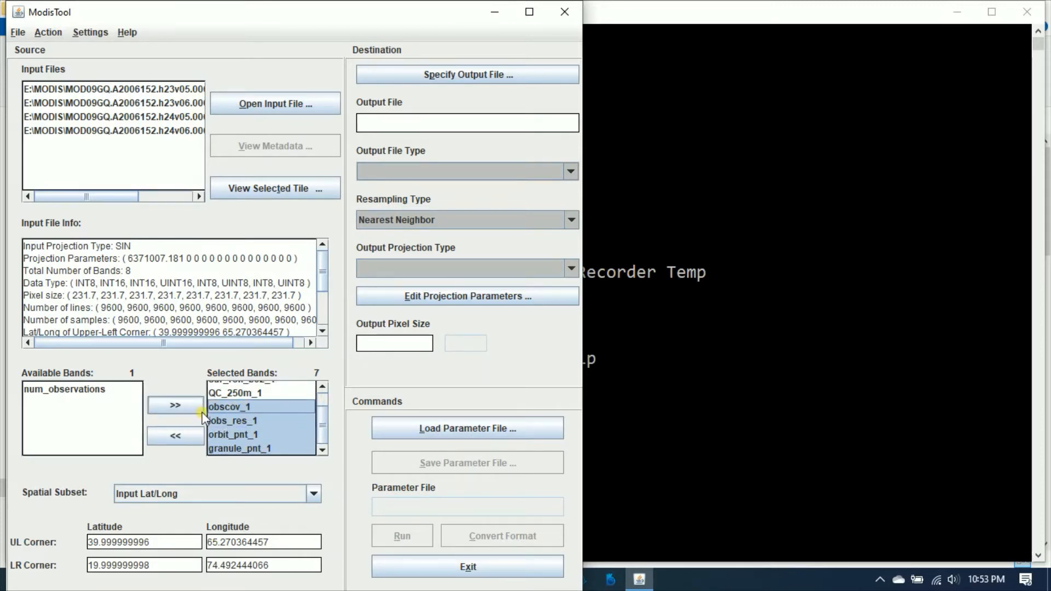
pyautogui.click(189, 434)
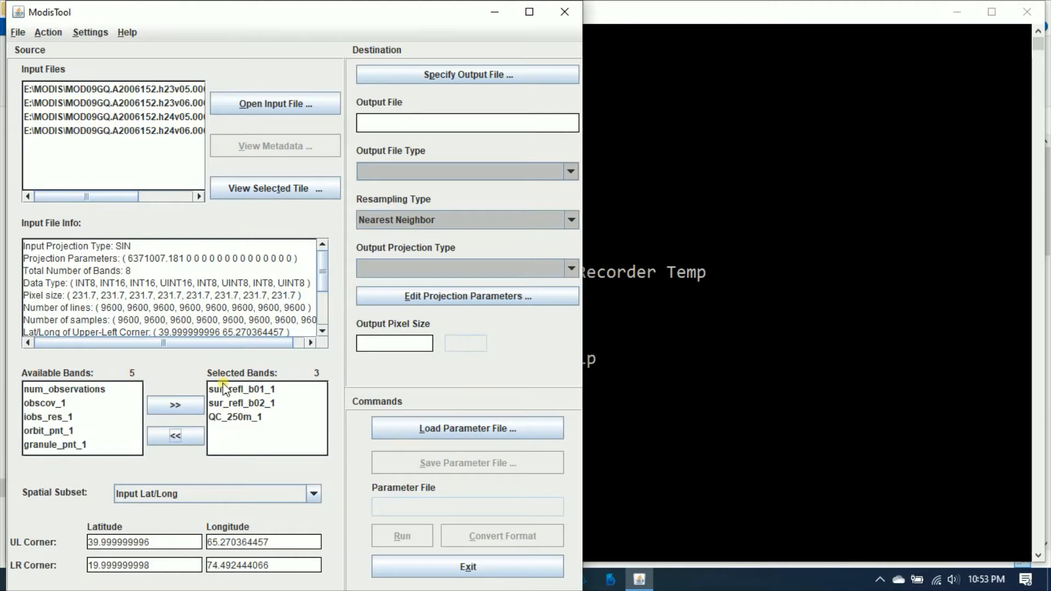
pyautogui.click(229, 390)
pyautogui.click(242, 403)
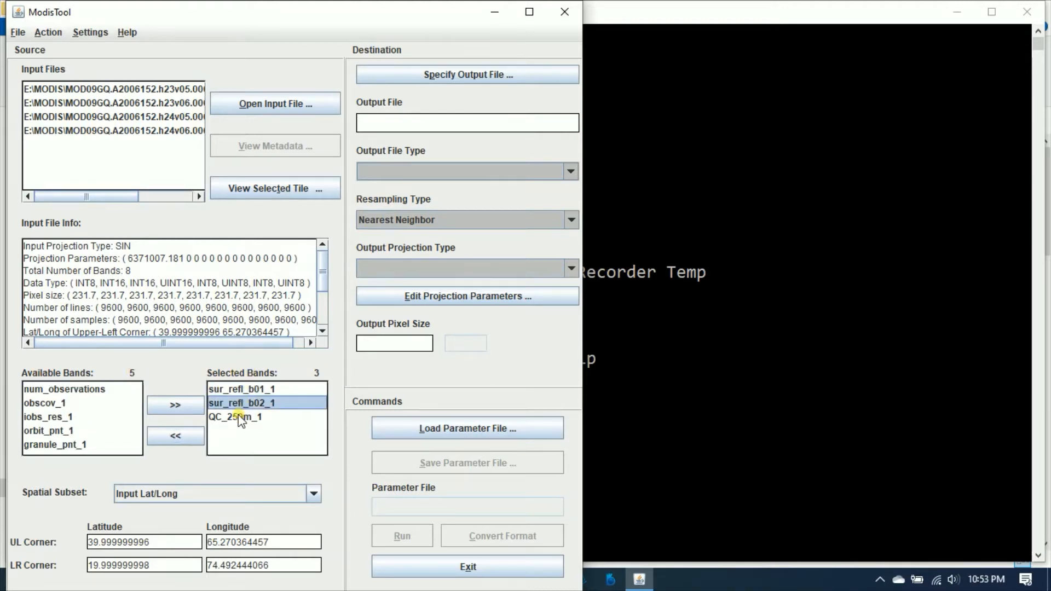
pyautogui.click(240, 419)
# Specify the output file as MOD09GQ.A2006152.h23v05.006.2015117045550.tif in the MODIS folder on Backups (E:)
pyautogui.click(433, 83)
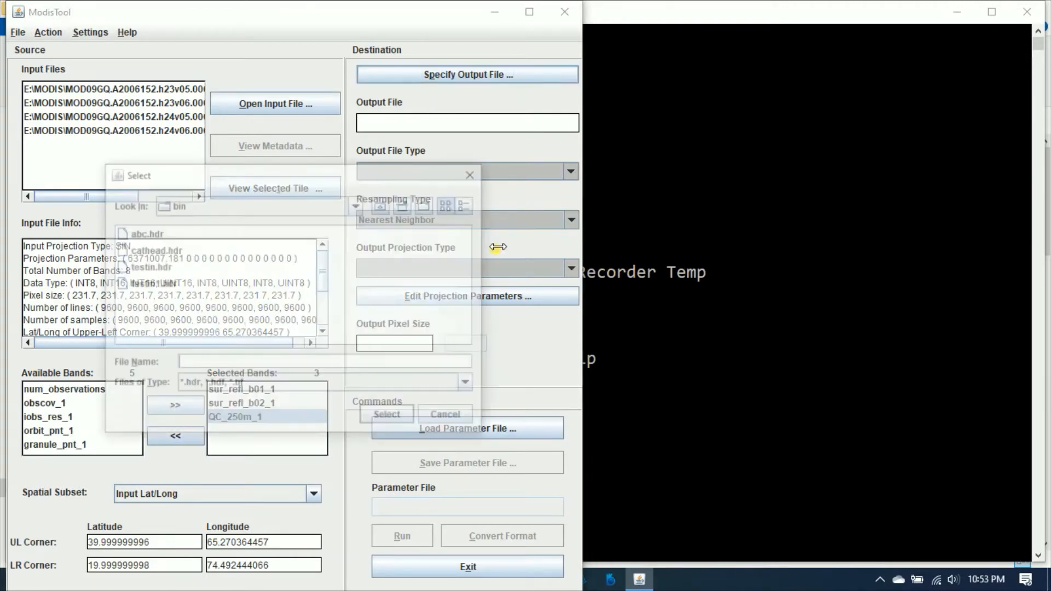
pyautogui.click(219, 204)
pyautogui.scroll(3, 236, 274)
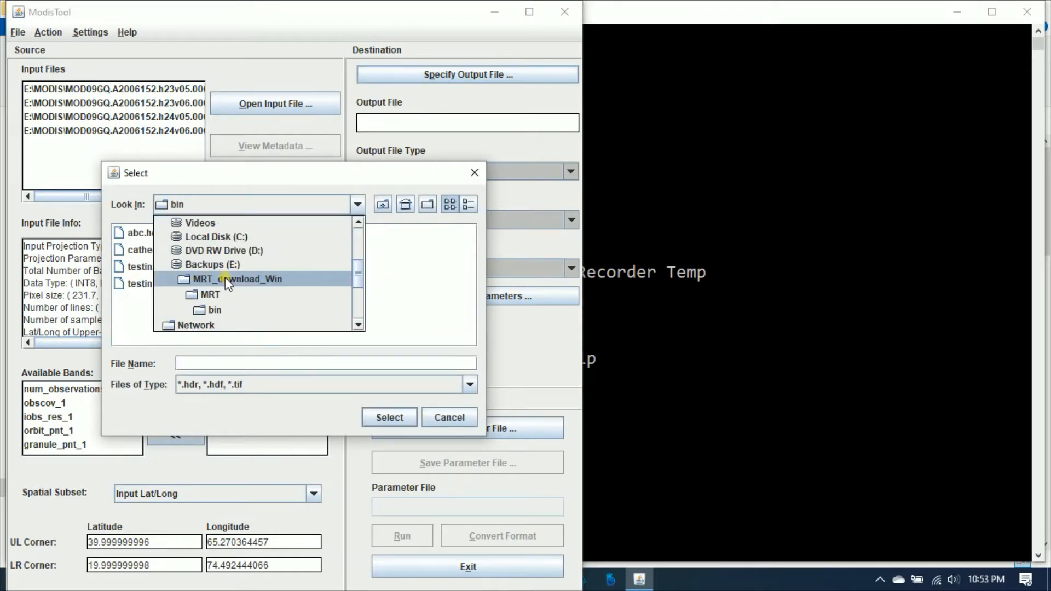
pyautogui.click(220, 265)
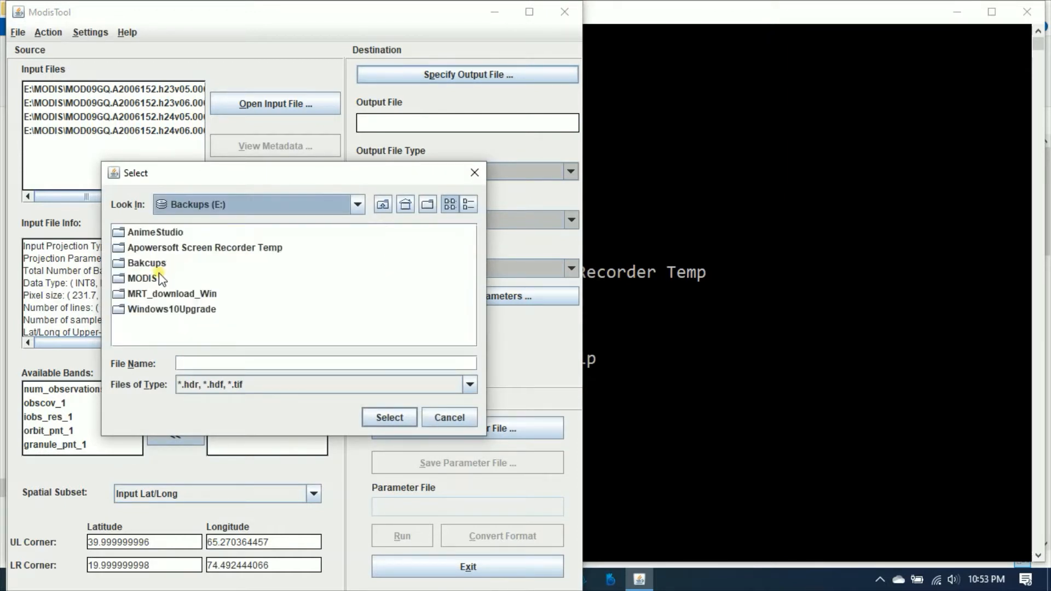
pyautogui.doubleClick(161, 279)
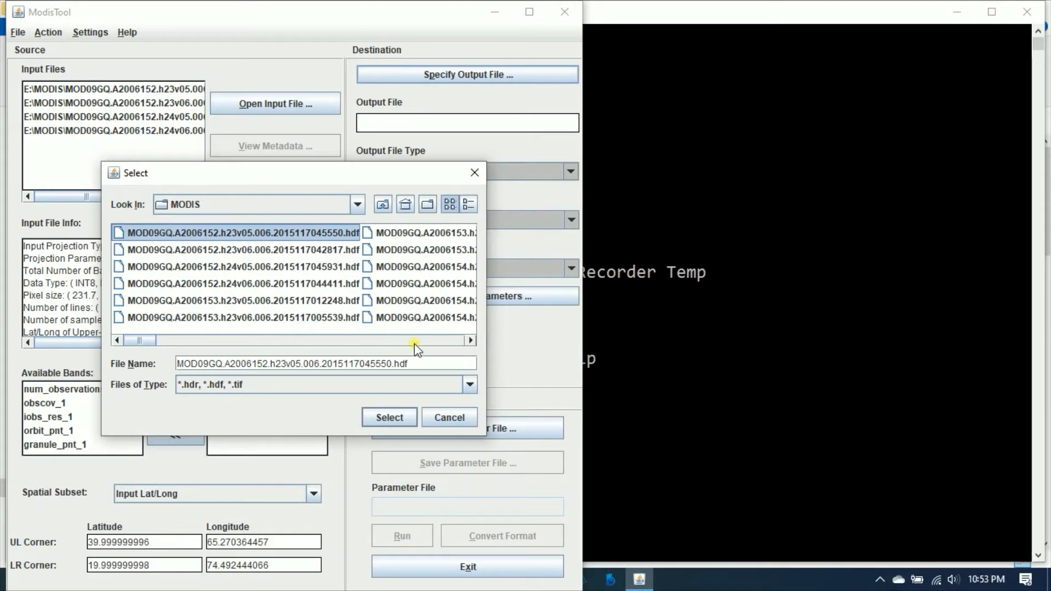
pyautogui.click(420, 363)
pyautogui.press('BackSpace')
pyautogui.press('BackSpace')
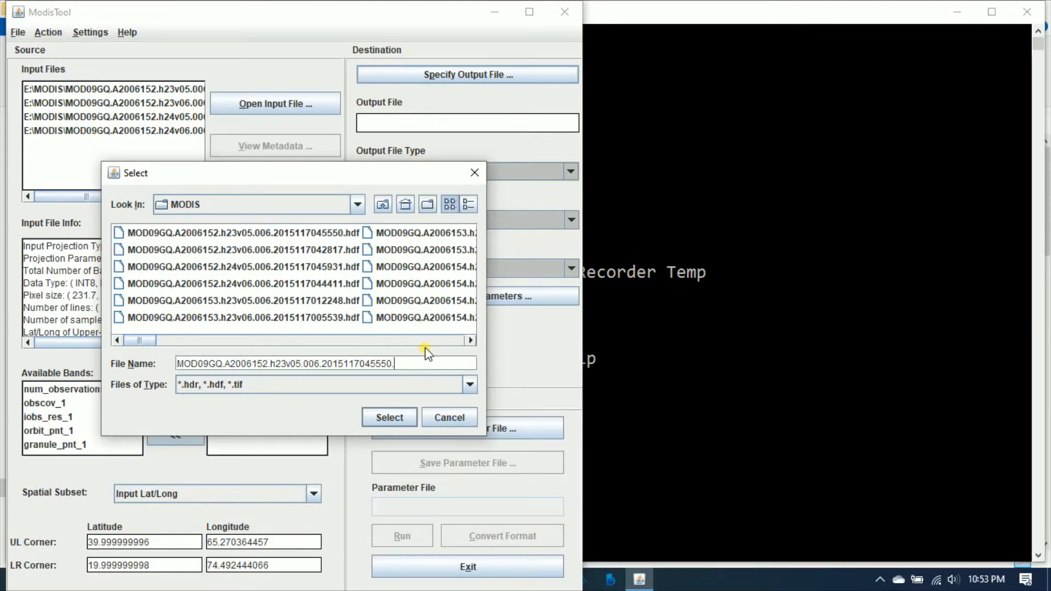
pyautogui.write('tif')
pyautogui.press('Return')
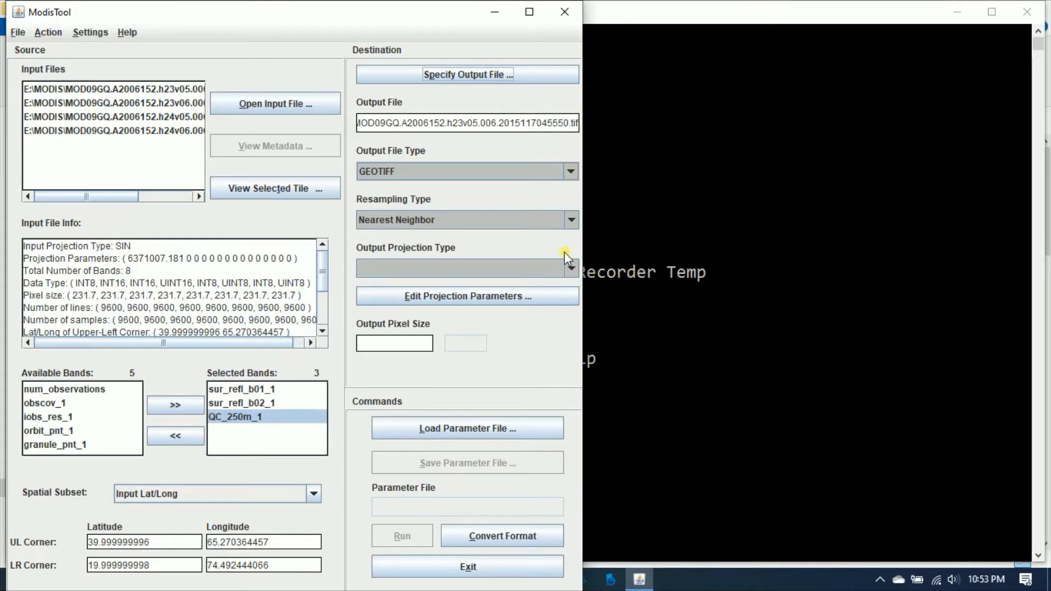
# Set the output projection type to Geographic and its datum to WGS84
pyautogui.click(572, 268)
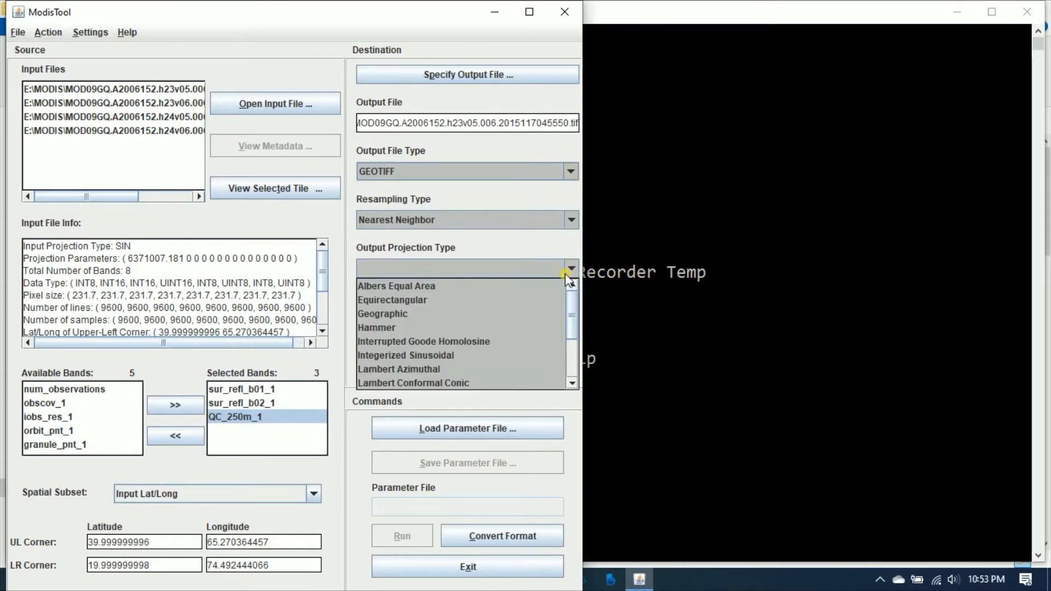
pyautogui.click(426, 313)
pyautogui.click(466, 303)
pyautogui.click(242, 243)
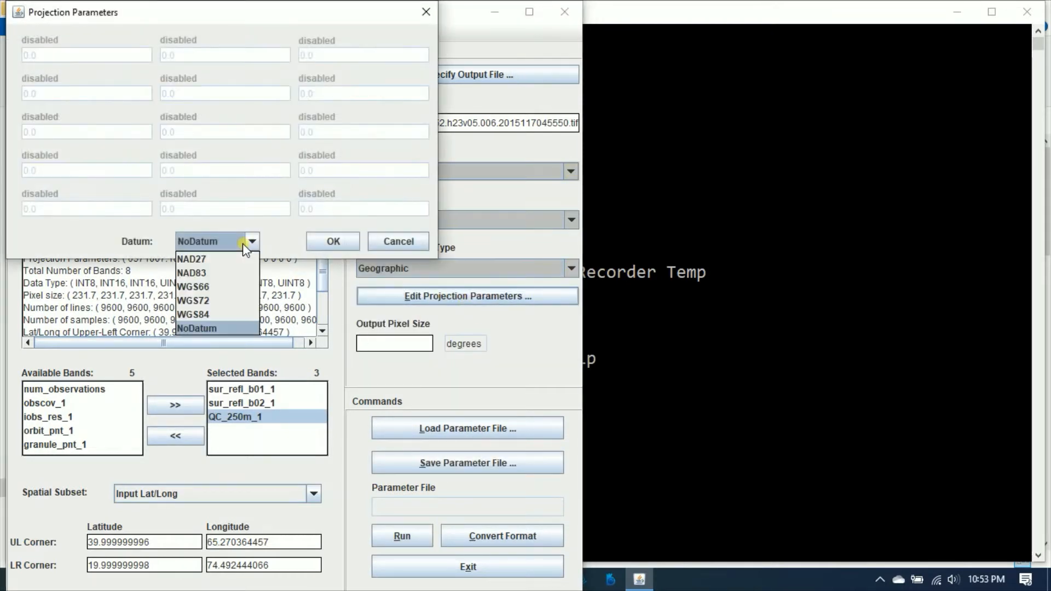
pyautogui.click(225, 313)
pyautogui.click(320, 244)
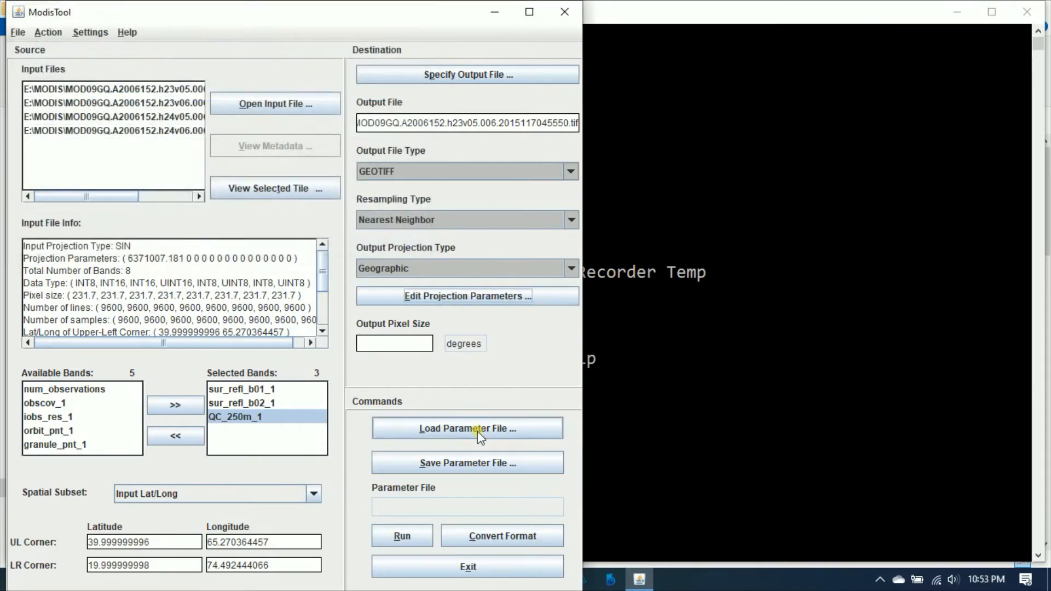
# Save the settings as parameter file param_mod09gq in the bin folder and exit ModisTool
pyautogui.click(441, 457)
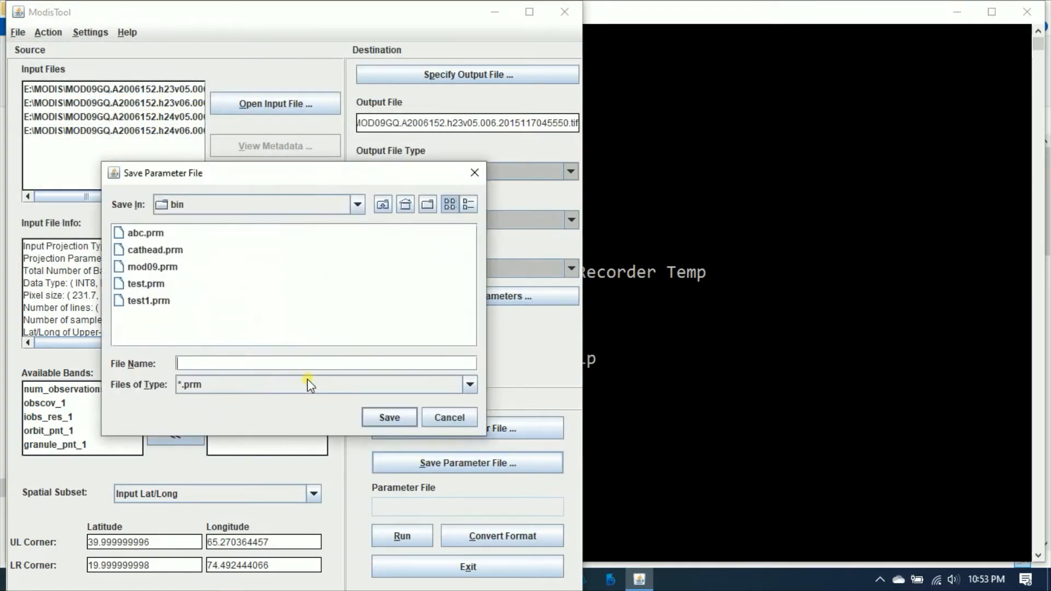
pyautogui.write('param_mod09gq')
pyautogui.press('Return')
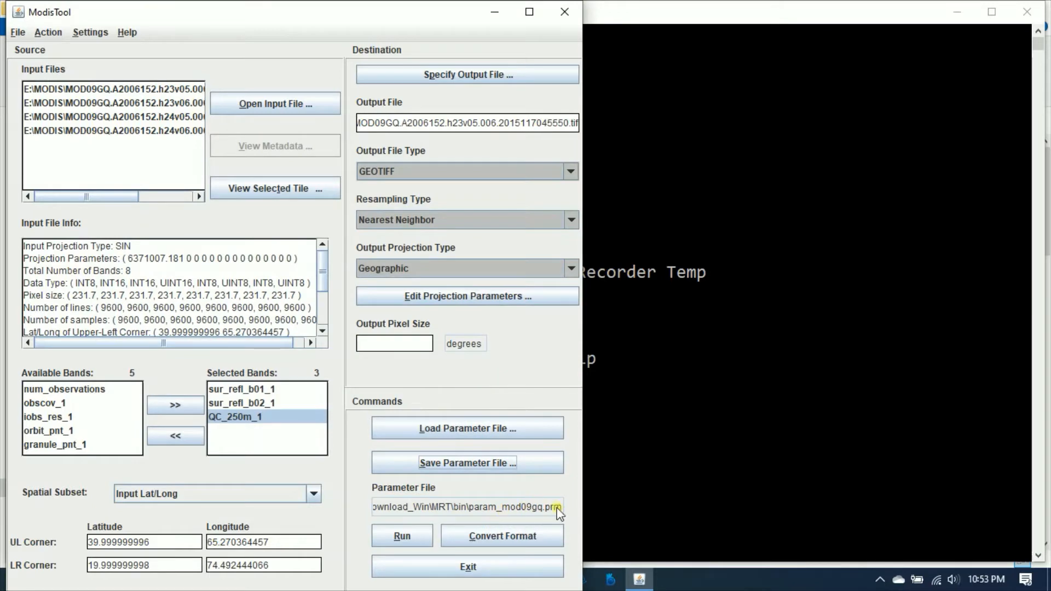
pyautogui.click(488, 573)
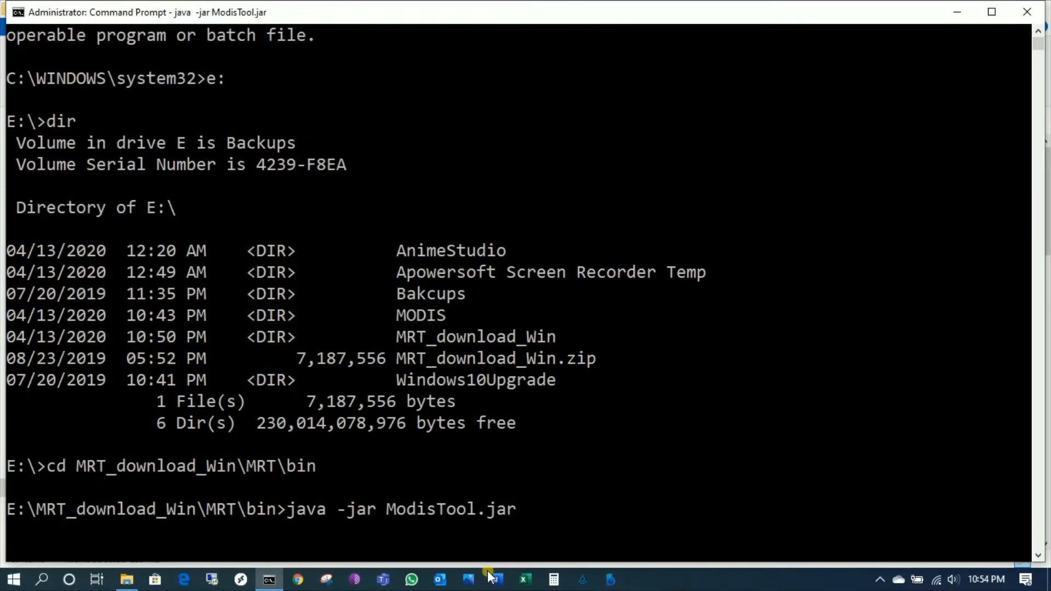
# Open param_mod09gq.prm in Notepad from the command prompt
pyautogui.write('n')
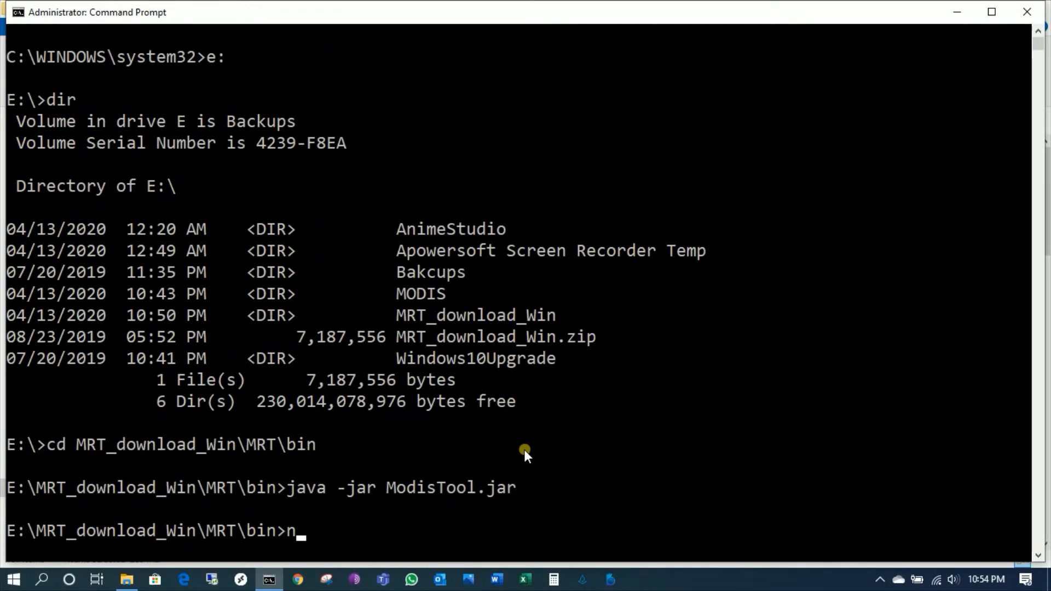
pyautogui.write('otepage pa')
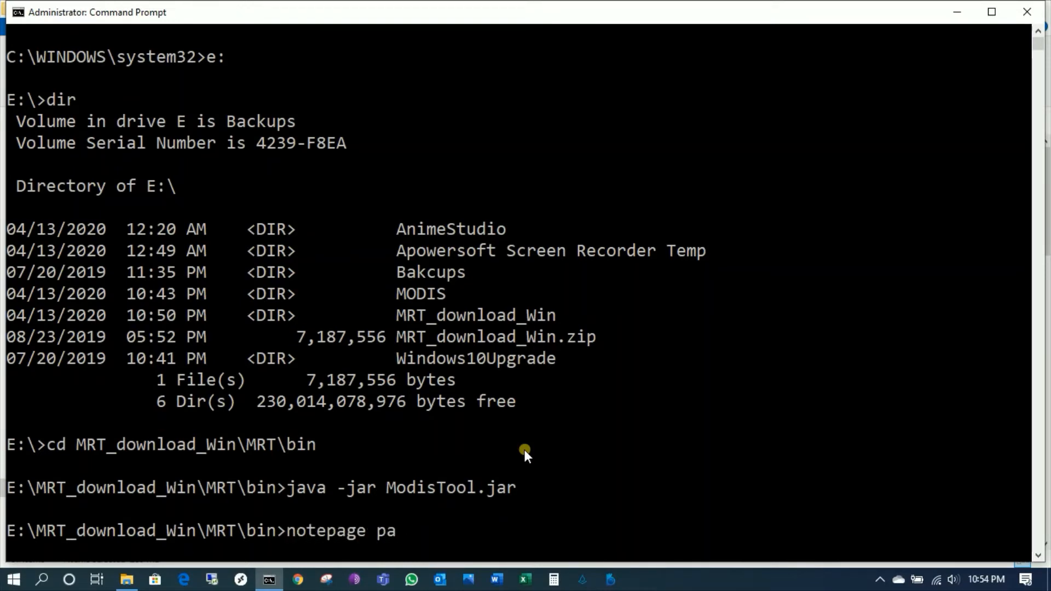
pyautogui.press('BackSpace')
pyautogui.press('BackSpace')
pyautogui.press('BackSpace')
pyautogui.press('BackSpace')
pyautogui.press('BackSpace')
pyautogui.write('d pa')
pyautogui.press('Tab')
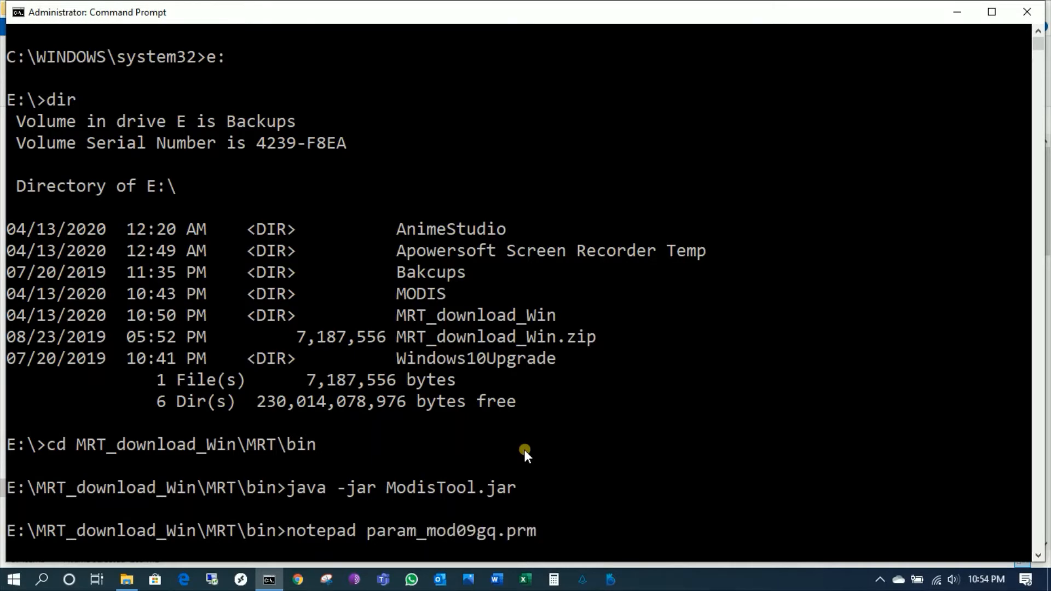
pyautogui.press('Return')
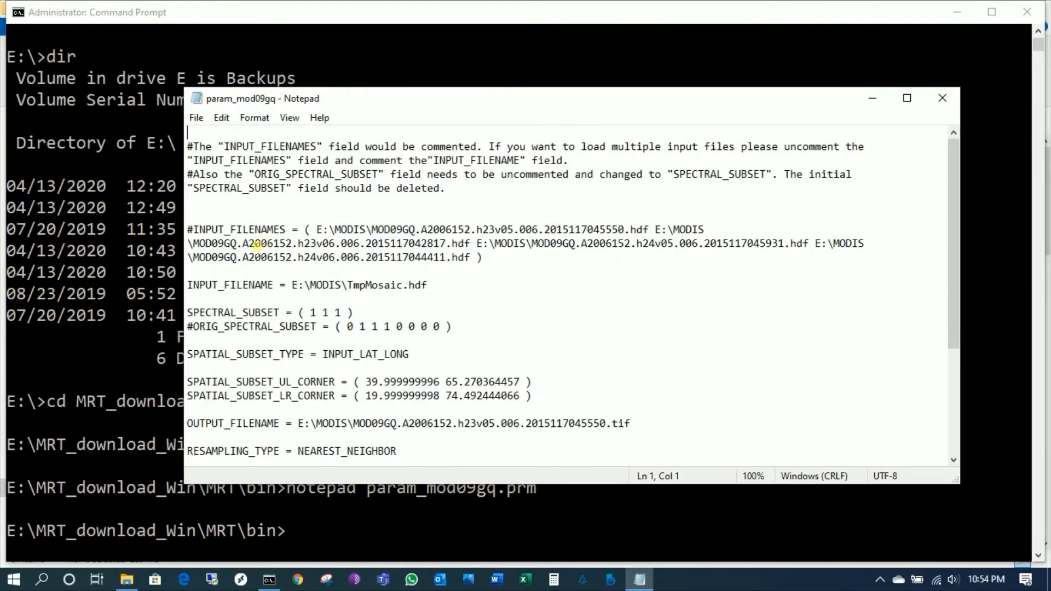
# Uncomment the INPUT_FILENAMES line and comment out the INPUT_FILENAME line with #
pyautogui.click(193, 230)
pyautogui.press('BackSpace')
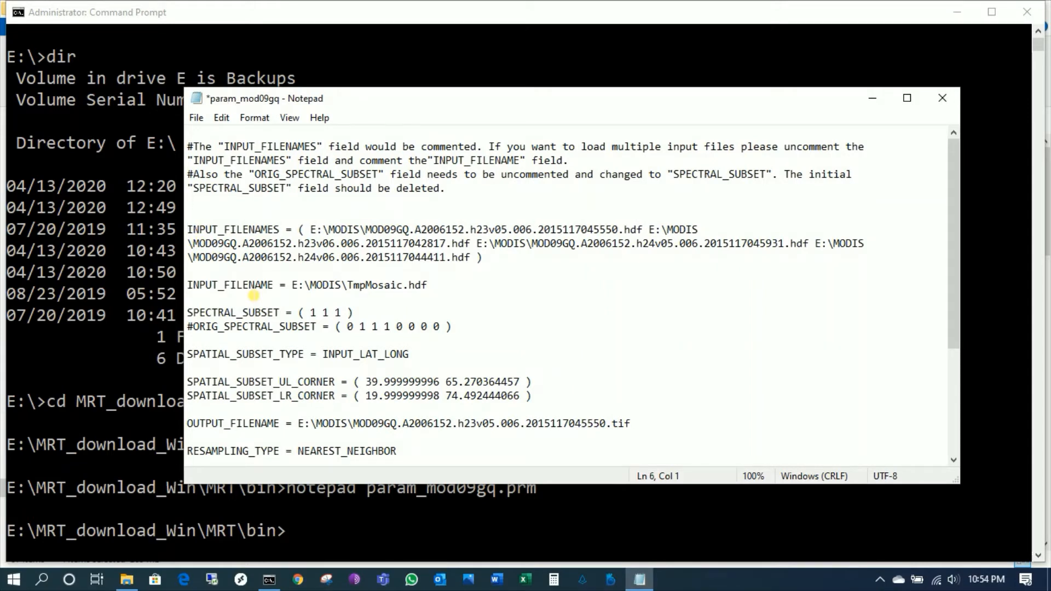
pyautogui.press('Down')
pyautogui.press('Down')
pyautogui.press('Down')
pyautogui.press('Down')
pyautogui.write('#')
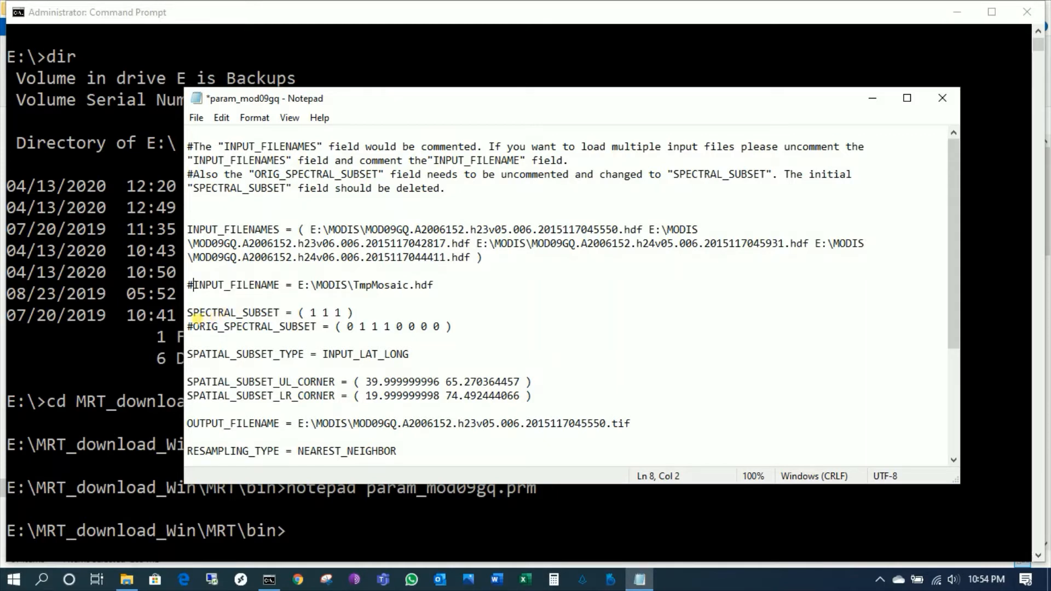
# Delete the SPECTRAL_SUBSET = ( 1 1 1 ) line, then uncomment ORIG_SPECTRAL_SUBSET and rename it SPECTRAL_SUBSET
pyautogui.click(192, 314)
pyautogui.keyDown('shift'); pyautogui.click(353, 313); pyautogui.keyUp('shift')
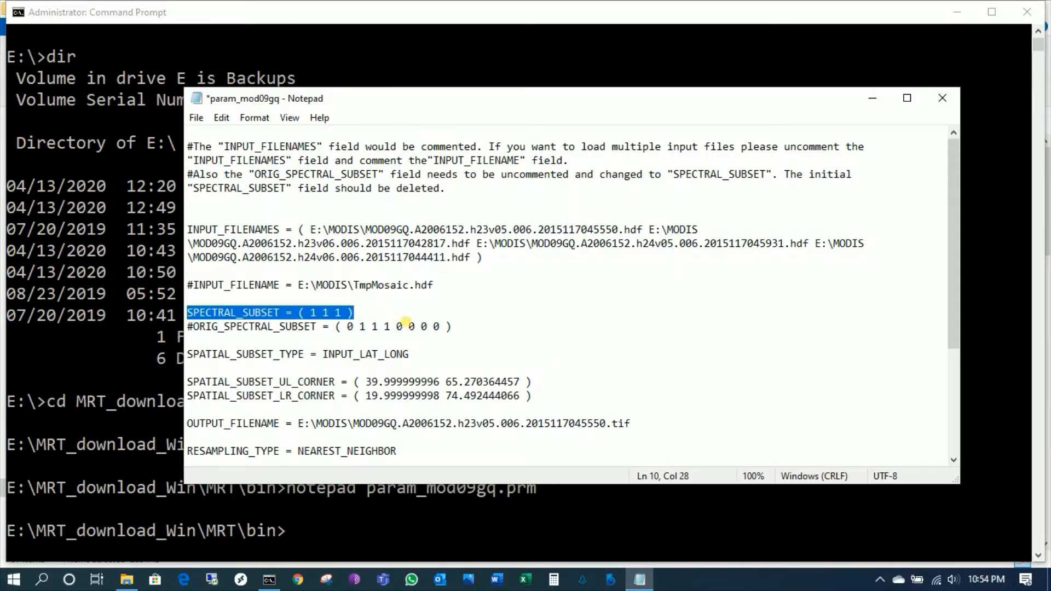
pyautogui.press('Delete')
pyautogui.press('Down')
pyautogui.hotkey('shift', 'Right')
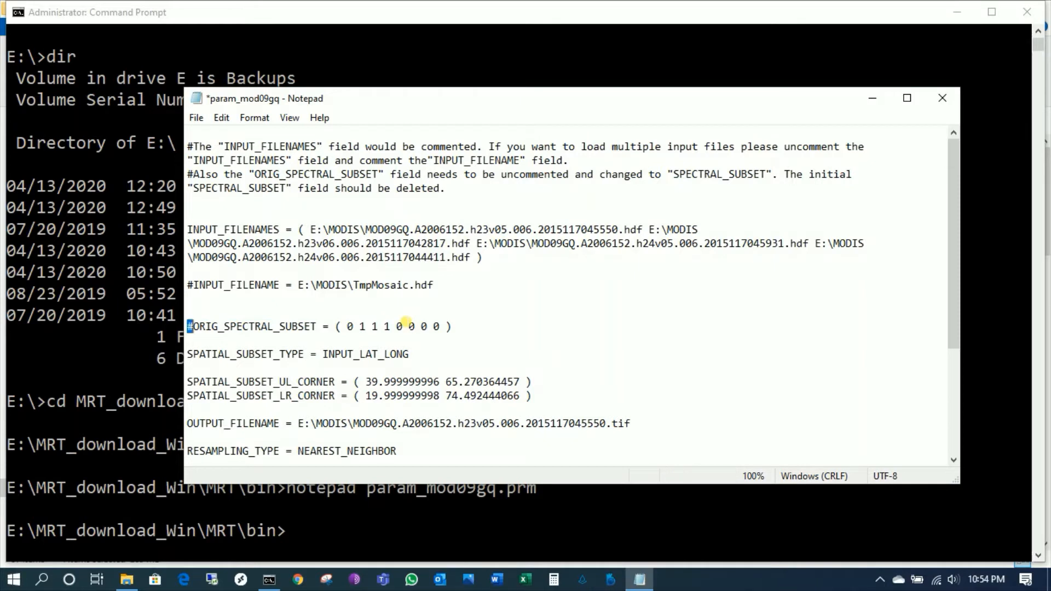
pyautogui.hotkey('shift', 'Right')
pyautogui.hotkey('shift', 'Right')
pyautogui.hotkey('shift', 'Right')
pyautogui.hotkey('shift', 'Right')
pyautogui.hotkey('shift', 'Right')
pyautogui.press('Delete')
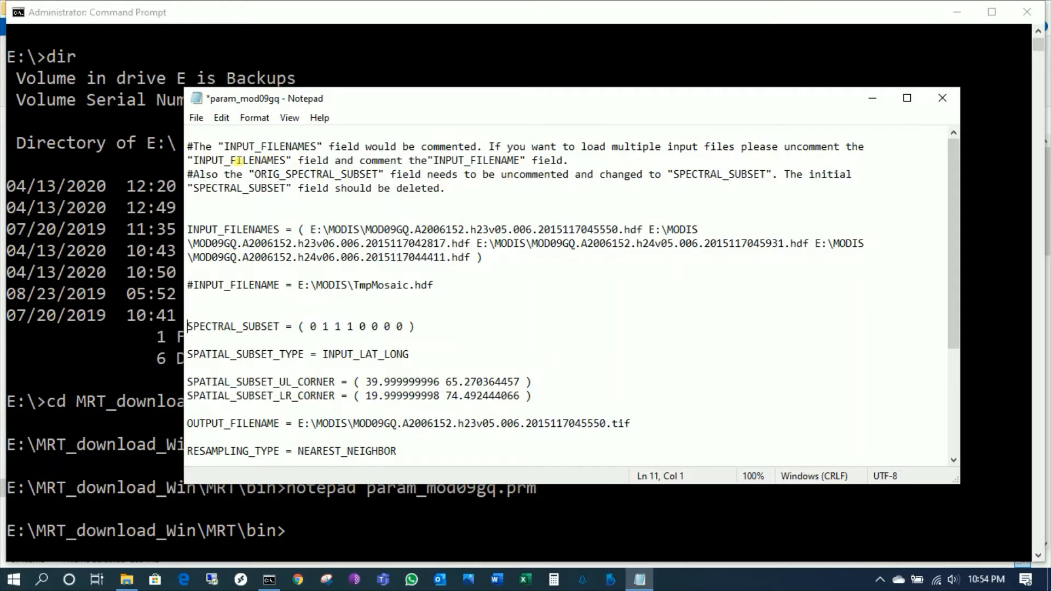
# Review the instruction comments at the start of the parameter file, then close it and save the changes
pyautogui.click(192, 148)
pyautogui.moveTo(195, 150); pyautogui.dragTo(665, 198)
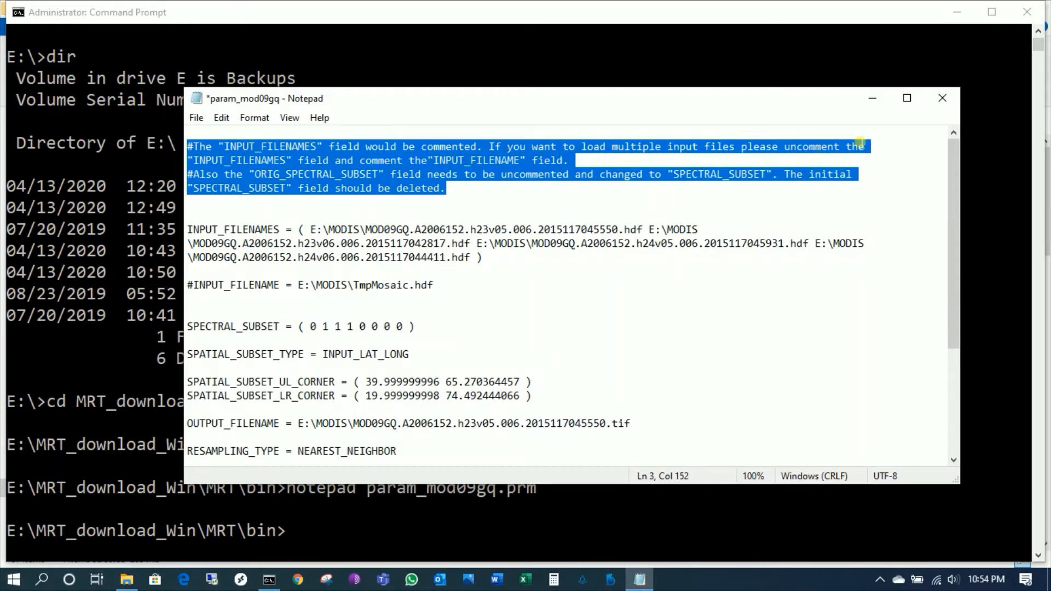
pyautogui.click(943, 102)
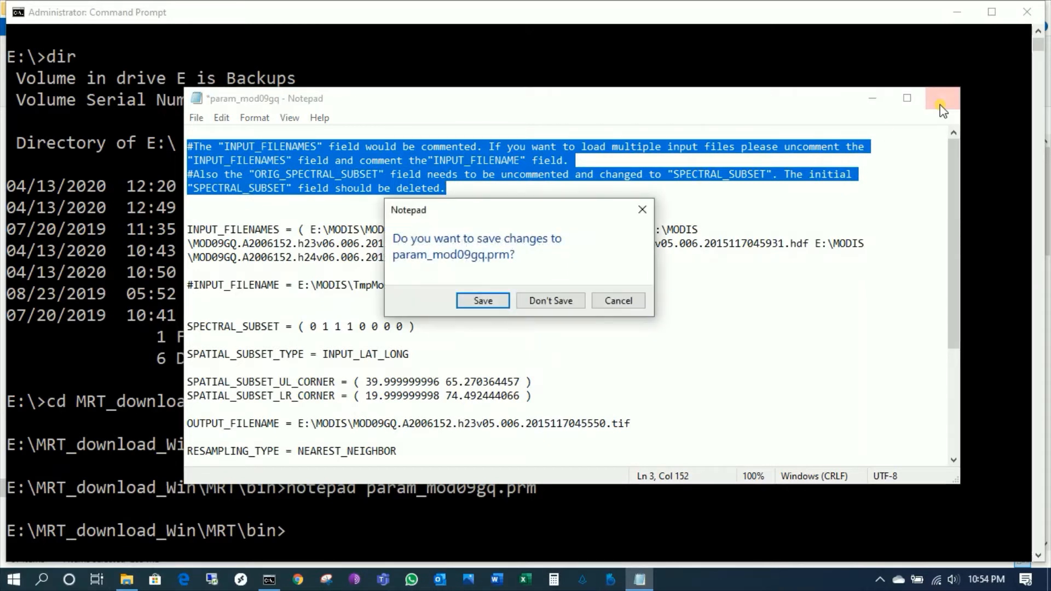
pyautogui.click(469, 301)
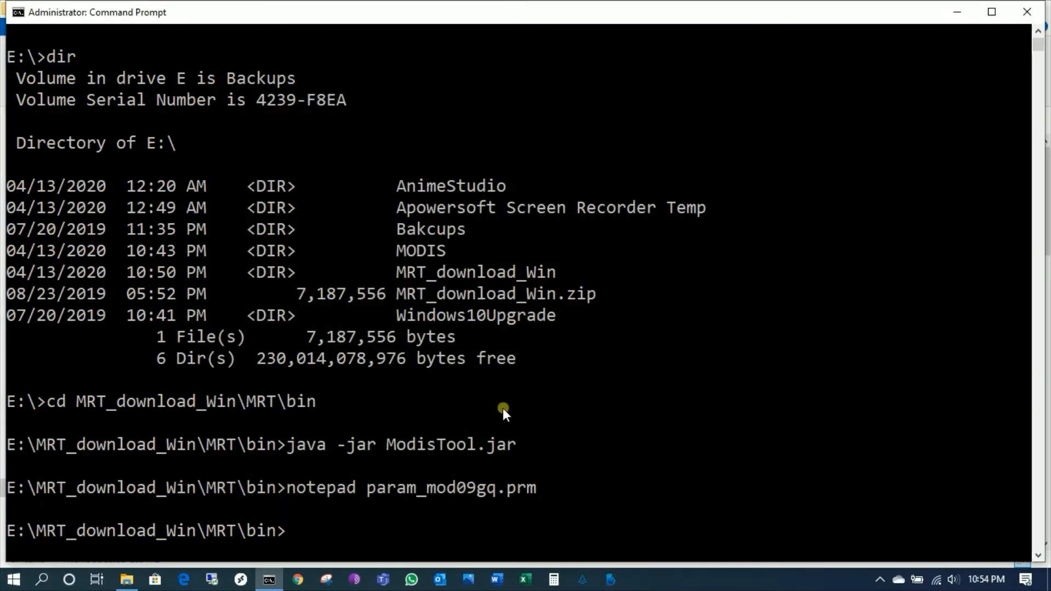
# Switch to File Explorer and look through the HDF files in the MODIS folder
pyautogui.click(510, 432)
pyautogui.click(549, 463)
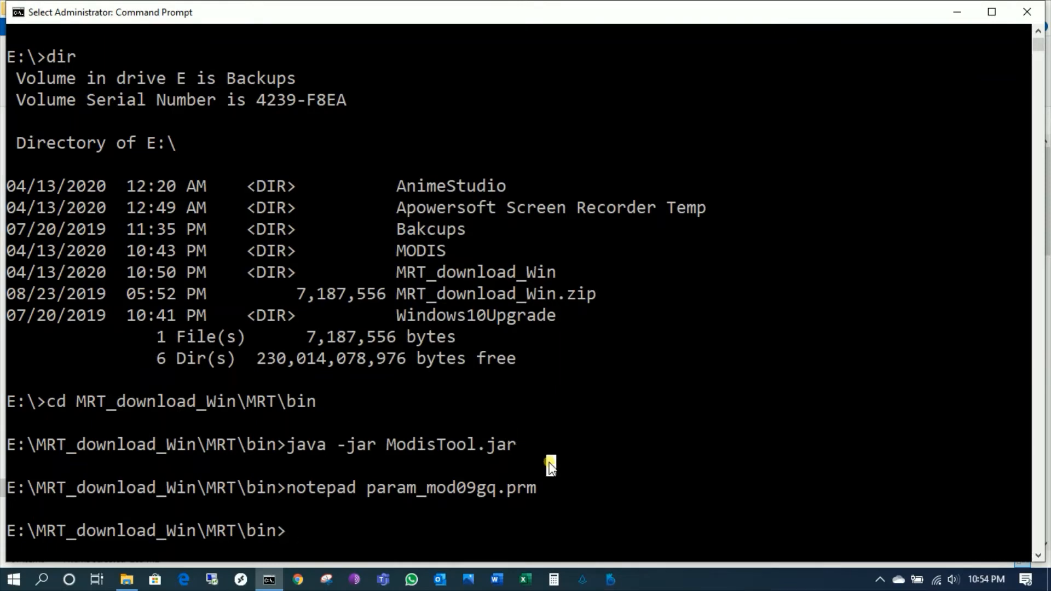
pyautogui.click(127, 579)
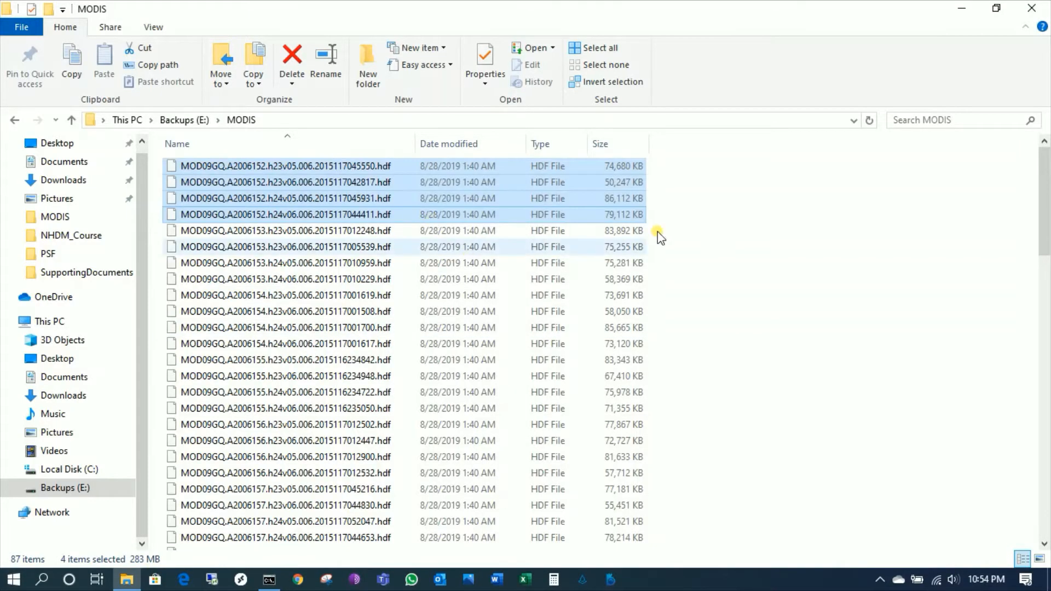
pyautogui.scroll(-1, 701, 203)
pyautogui.scroll(-19, 701, 204)
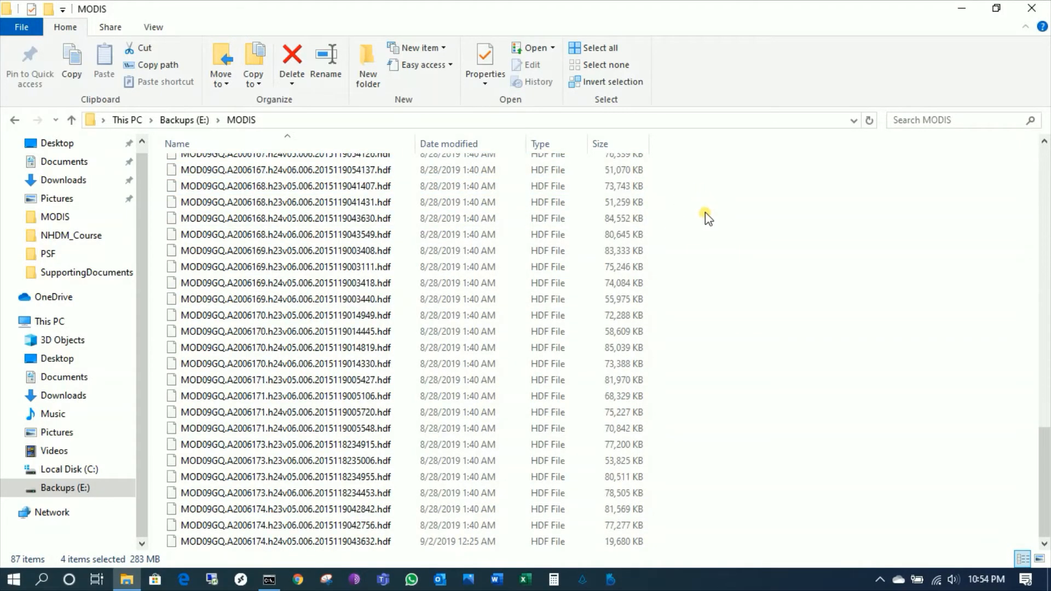
pyautogui.scroll(20, 707, 218)
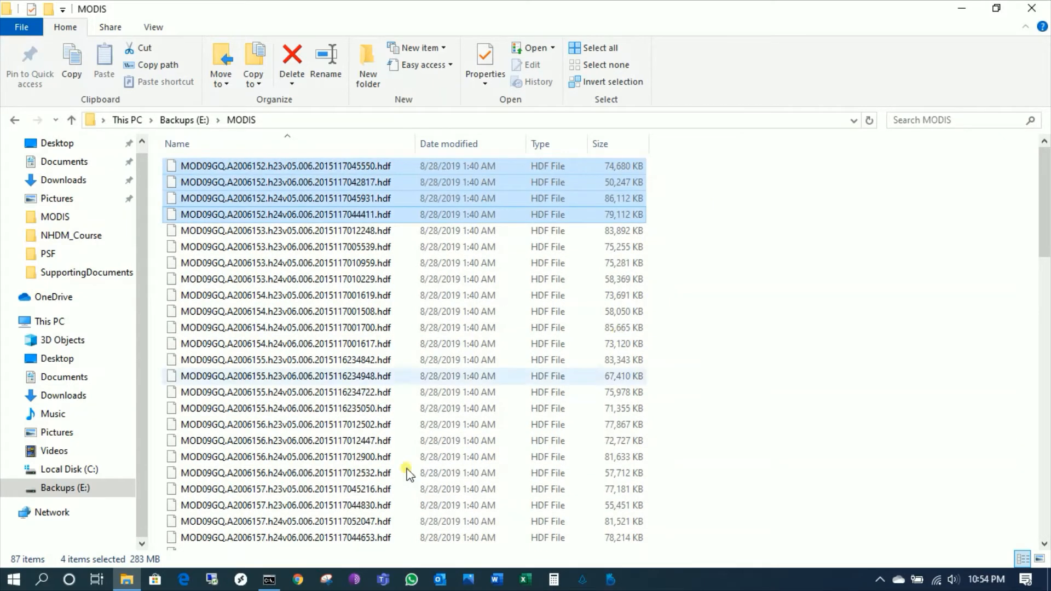
# Return to the command prompt, run java -jar MRTBatch.jar --help and look through the listed options
pyautogui.click(269, 579)
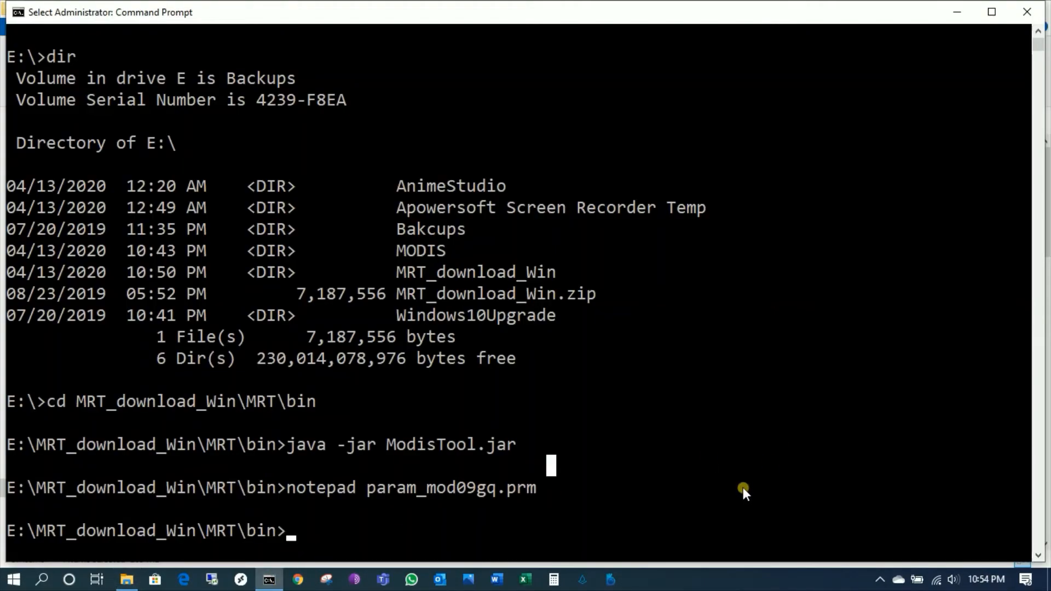
pyautogui.write('java -jar ')
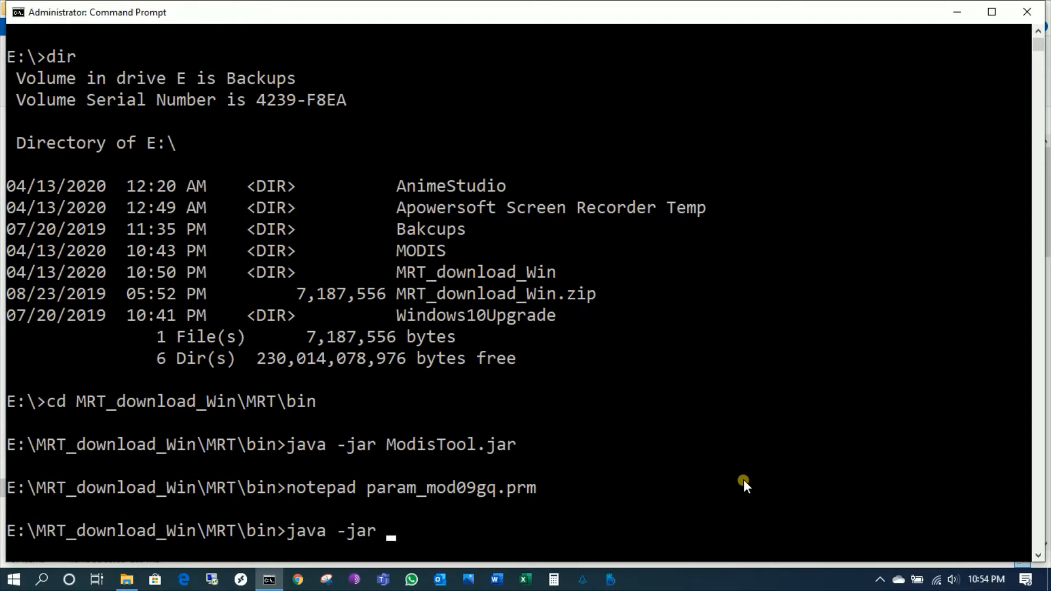
pyautogui.write('MRTBatch.jar')
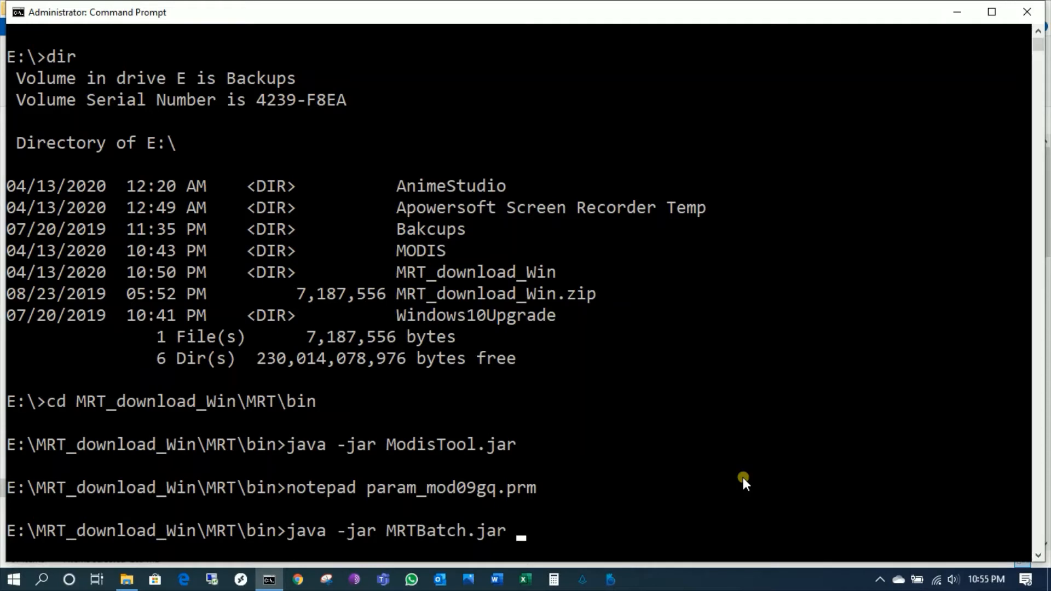
pyautogui.write(' -b')
pyautogui.press('BackSpace')
pyautogui.write('b')
pyautogui.press('BackSpace')
pyautogui.press('BackSpace')
pyautogui.write('-help')
pyautogui.press('Return')
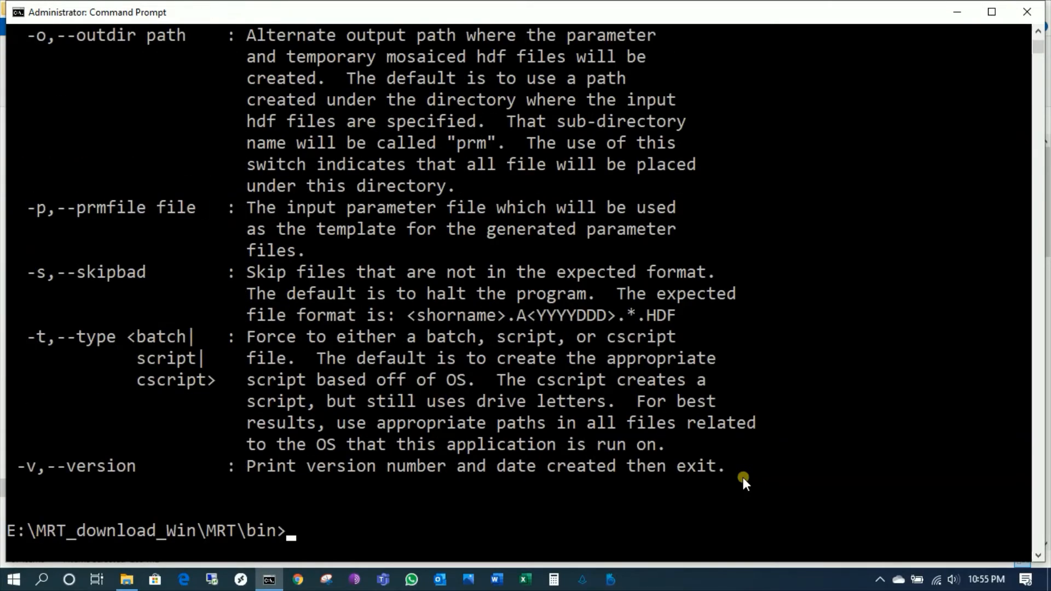
pyautogui.scroll(3, 692, 396)
pyautogui.scroll(5, 692, 396)
pyautogui.scroll(-6, 692, 395)
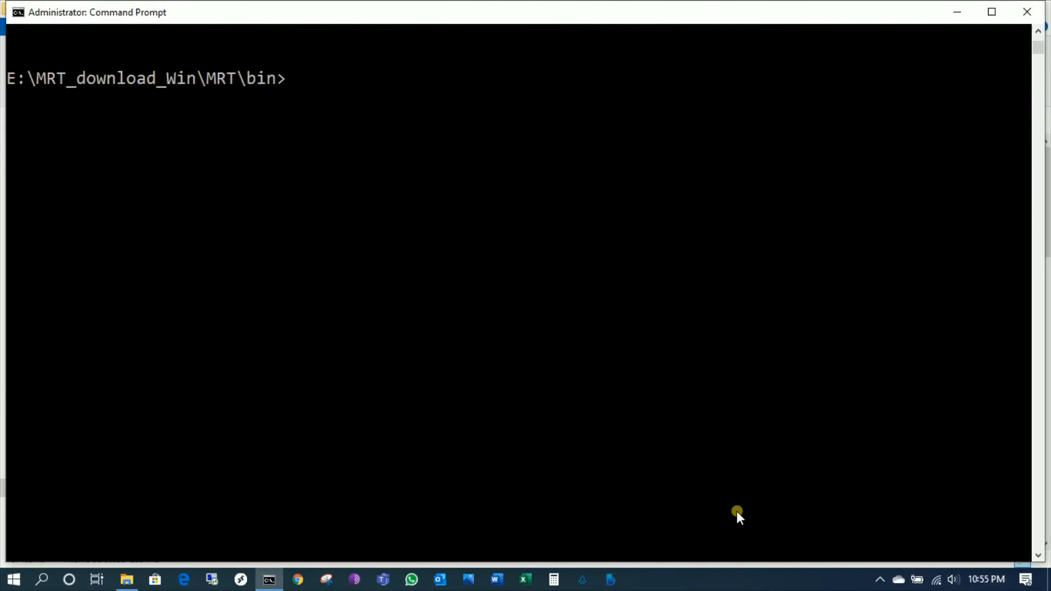
pyautogui.scroll(-1, 737, 511)
pyautogui.scroll(8, 739, 510)
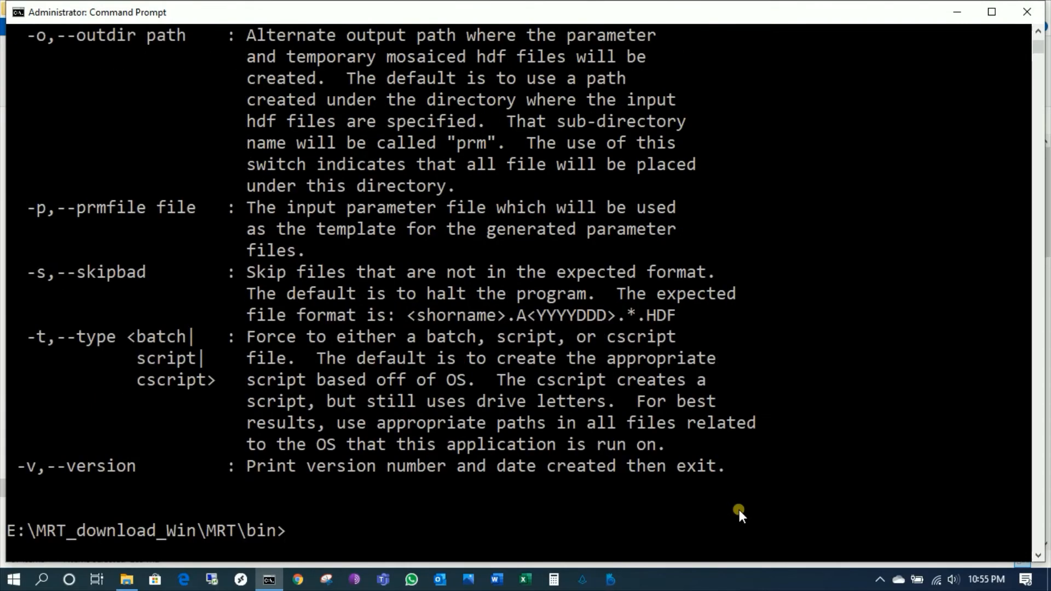
# Compose the command java -jar MRTBatch.jar -b batchfile -d e:\MODIS -o e:\MODIS -p param_mod09gq.prm without running it
pyautogui.press('Up')
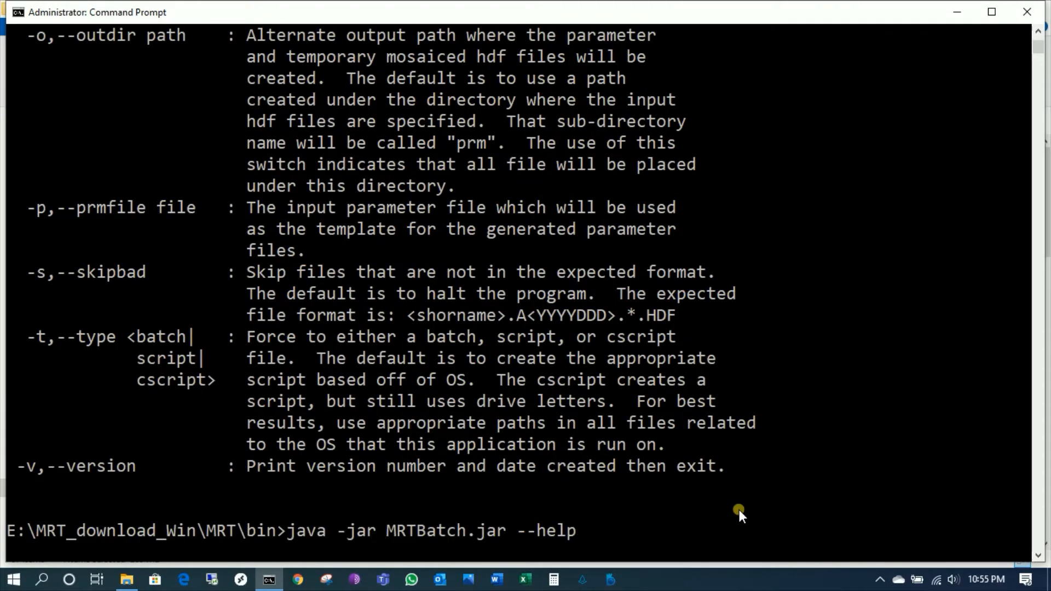
pyautogui.press('BackSpace')
pyautogui.press('BackSpace')
pyautogui.press('BackSpace')
pyautogui.press('BackSpace')
pyautogui.press('BackSpace')
pyautogui.write('b batchfile')
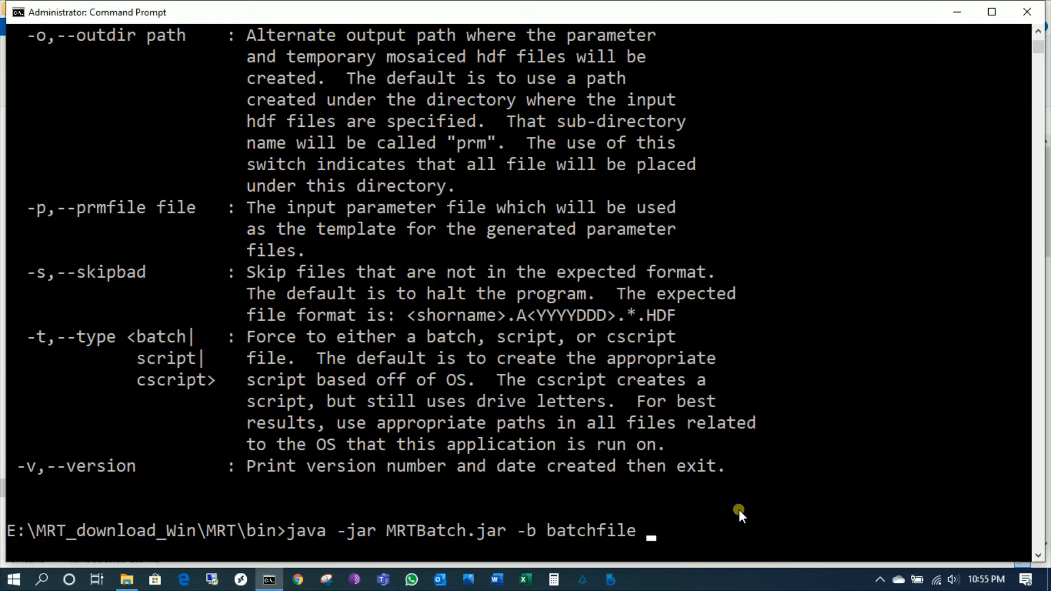
pyautogui.write('-d e:\\MODIS')
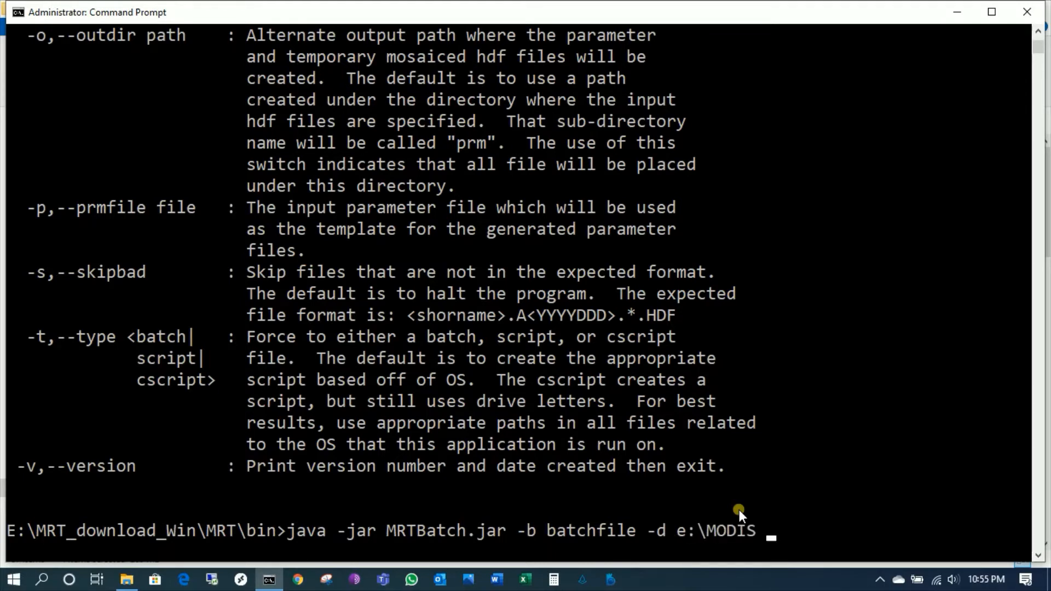
pyautogui.write(' -o e:\\MODIS')
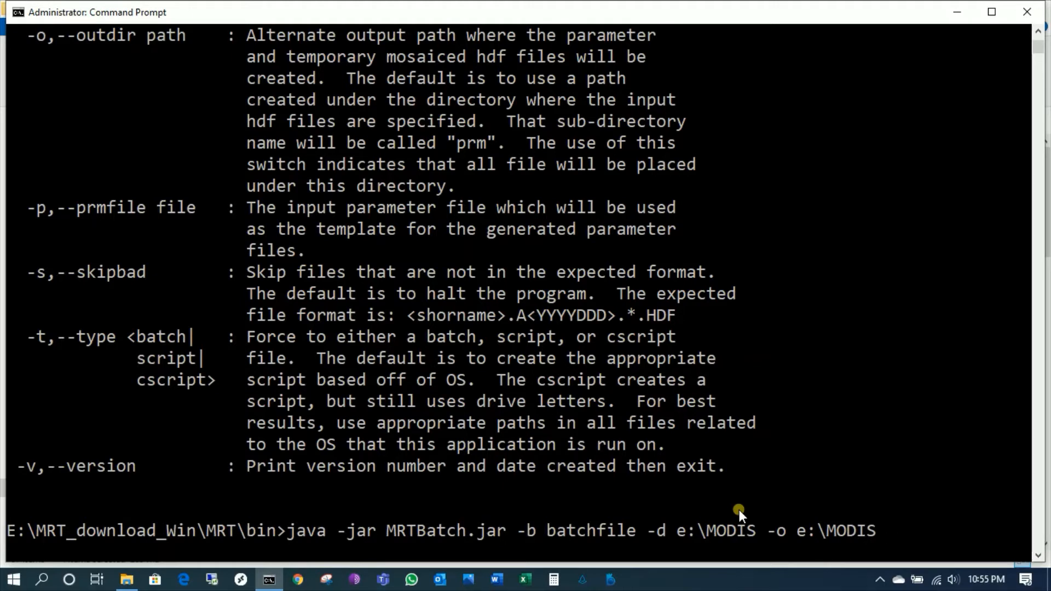
pyautogui.write(' -p p')
pyautogui.press('Tab')
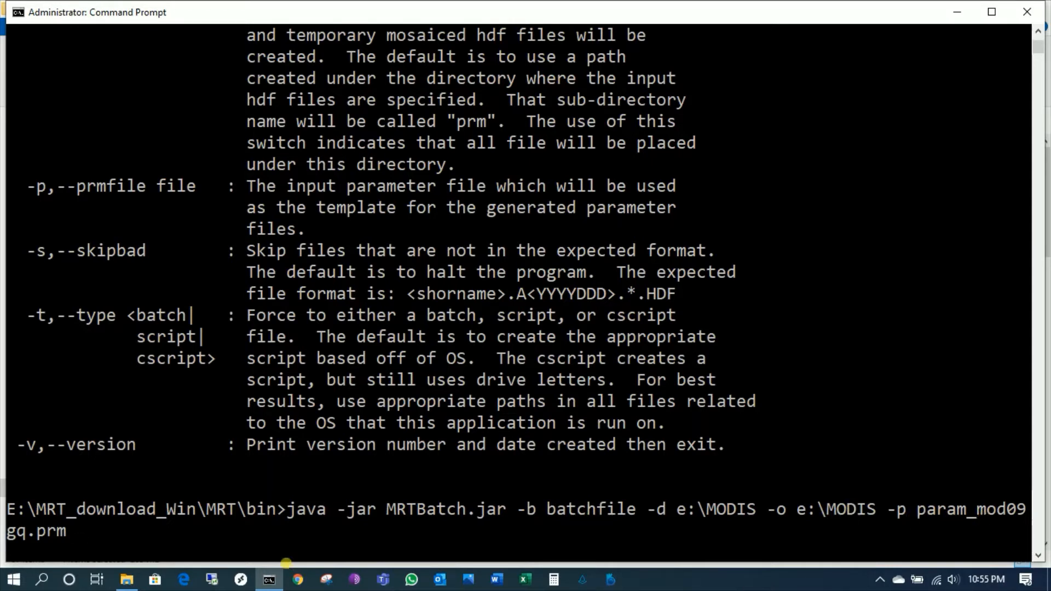
# Check the MODIS folder in File Explorer, then return to the command prompt and run the composed MRTBatch command
pyautogui.click(127, 579)
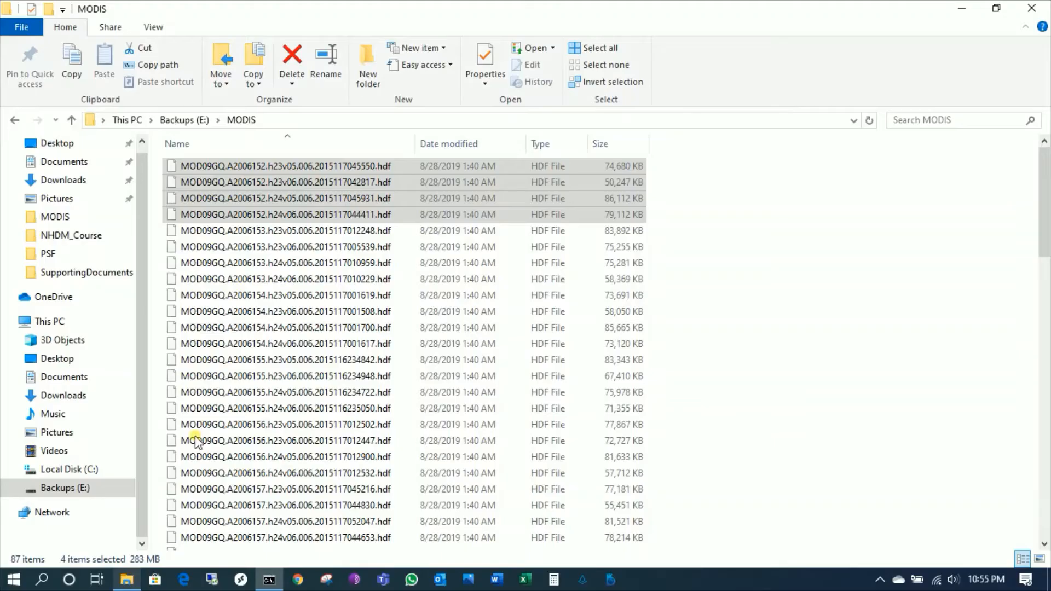
pyautogui.click(813, 343)
pyautogui.click(269, 580)
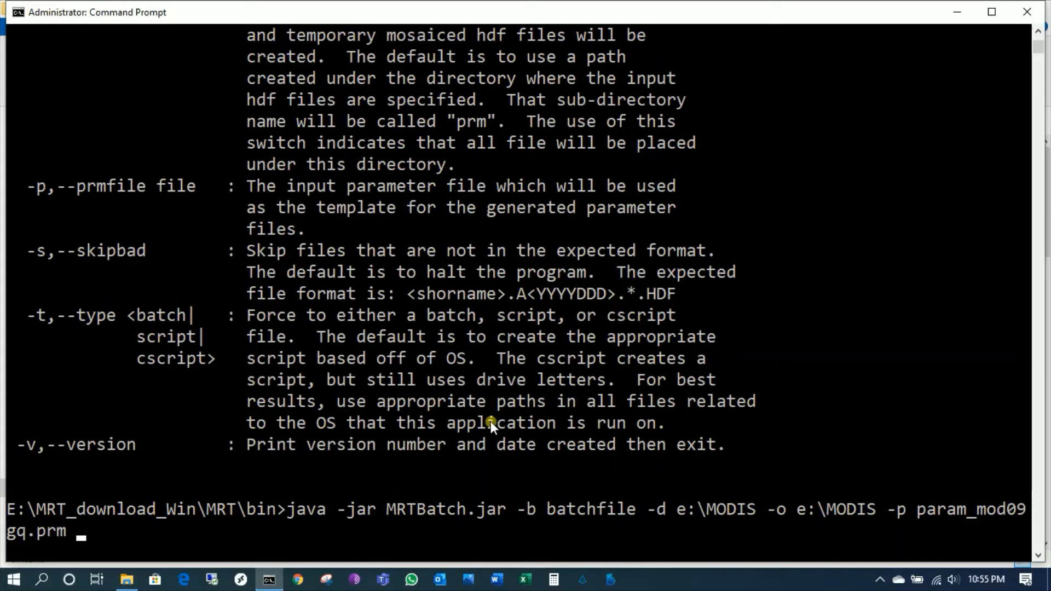
pyautogui.press('Return')
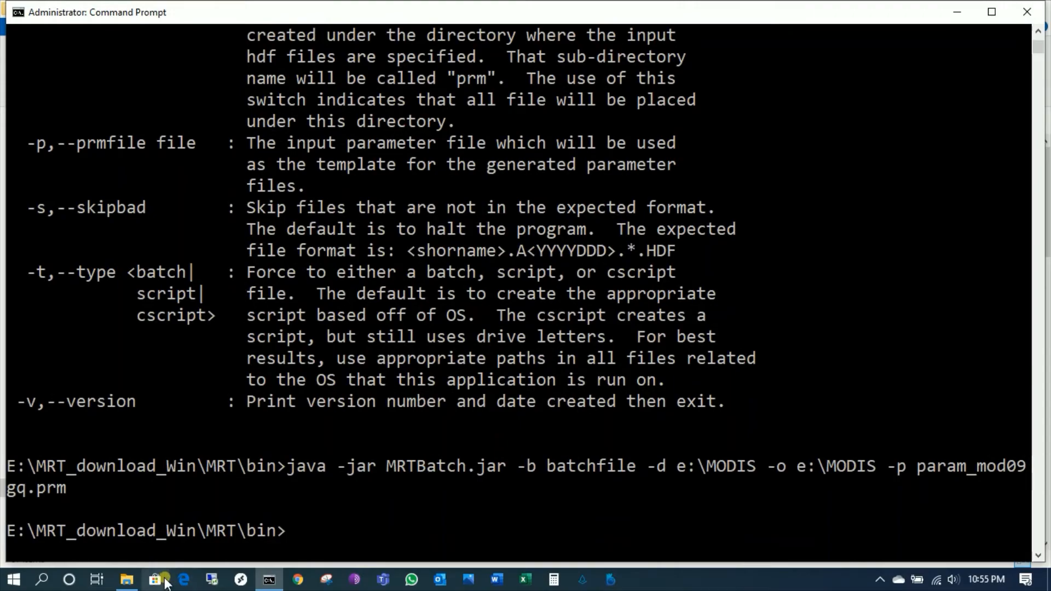
# Switch to File Explorer and look over the mosaic and resample PRM files for A2006152 and A2006153 in the MODIS folder
pyautogui.click(127, 580)
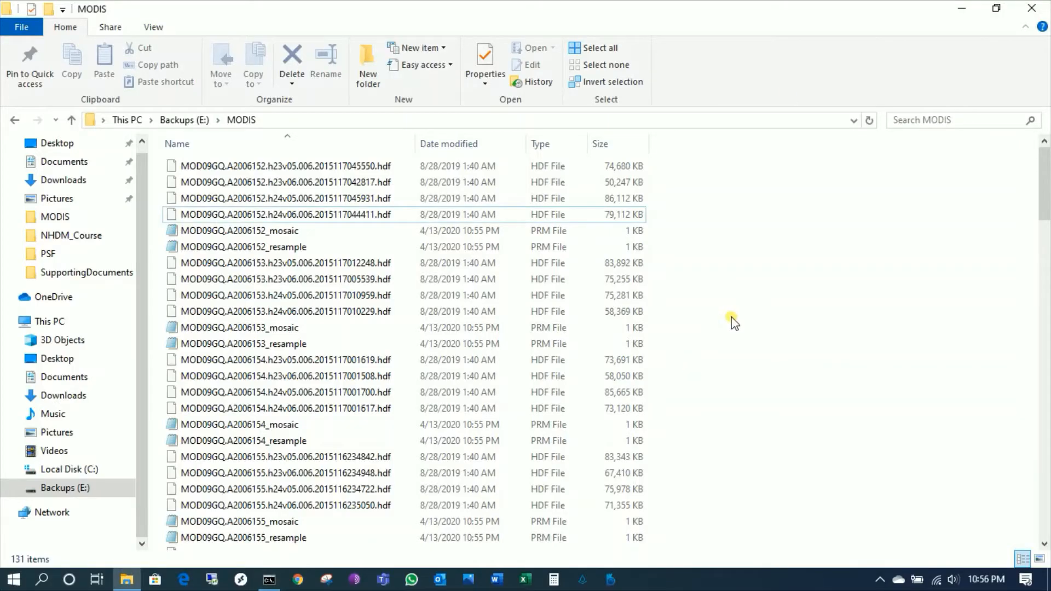
pyautogui.click(273, 230)
pyautogui.click(281, 247)
pyautogui.click(296, 328)
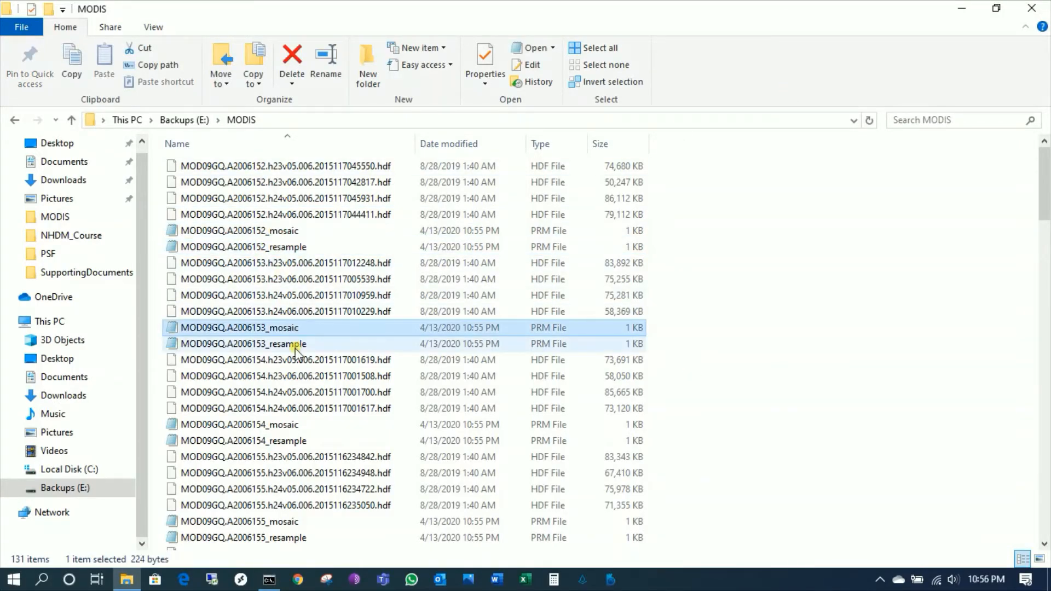
pyautogui.click(298, 344)
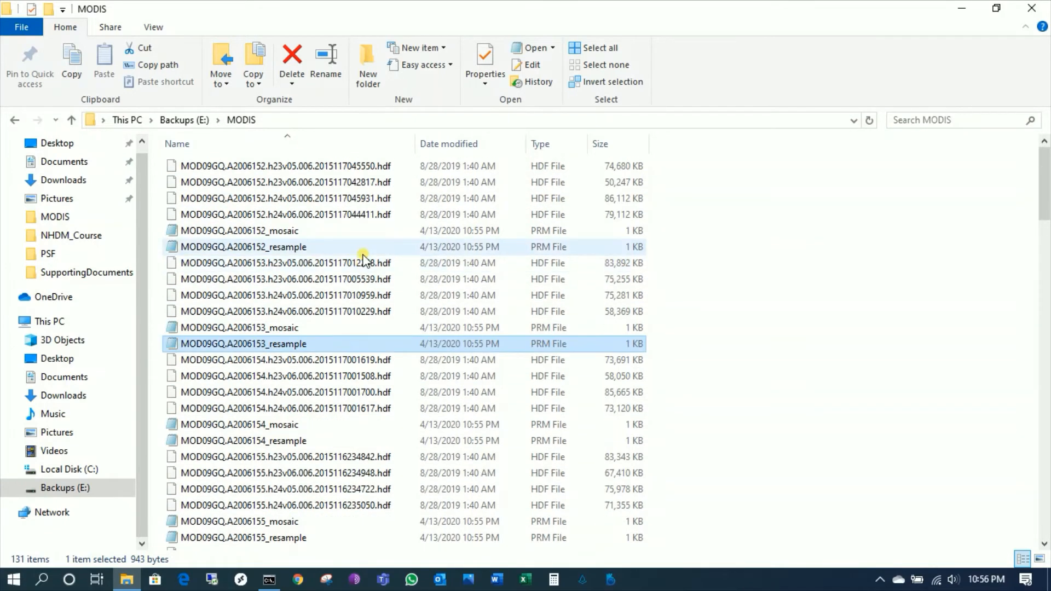
# Open the MOD09GQ.A2006152_mosaic parameter file, examine its list of input HDF tiles, and close it
pyautogui.click(360, 232)
pyautogui.doubleClick(360, 230)
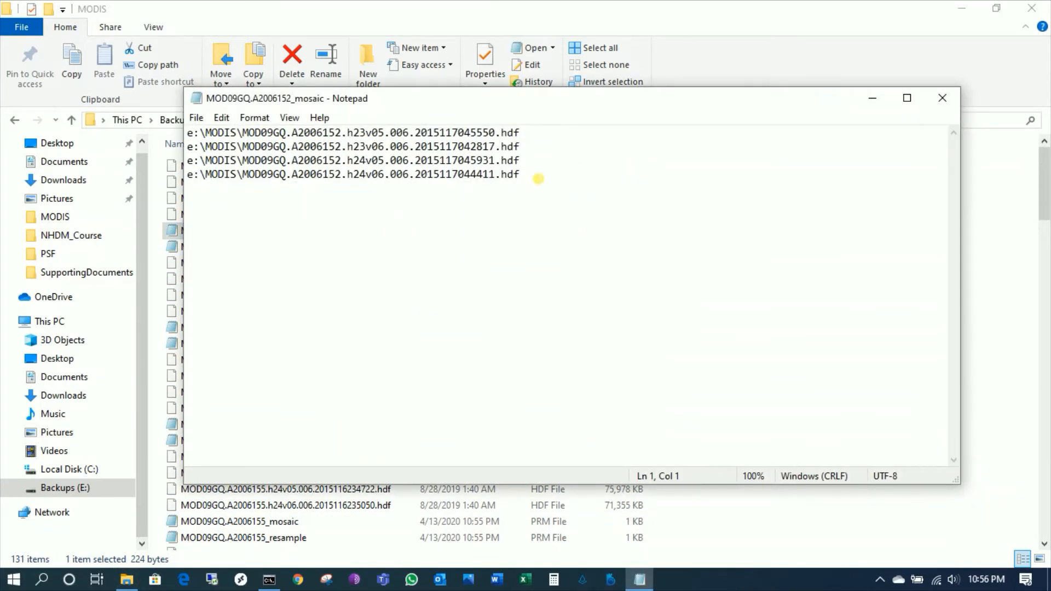
pyautogui.moveTo(537, 182); pyautogui.dragTo(205, 133)
pyautogui.click(943, 99)
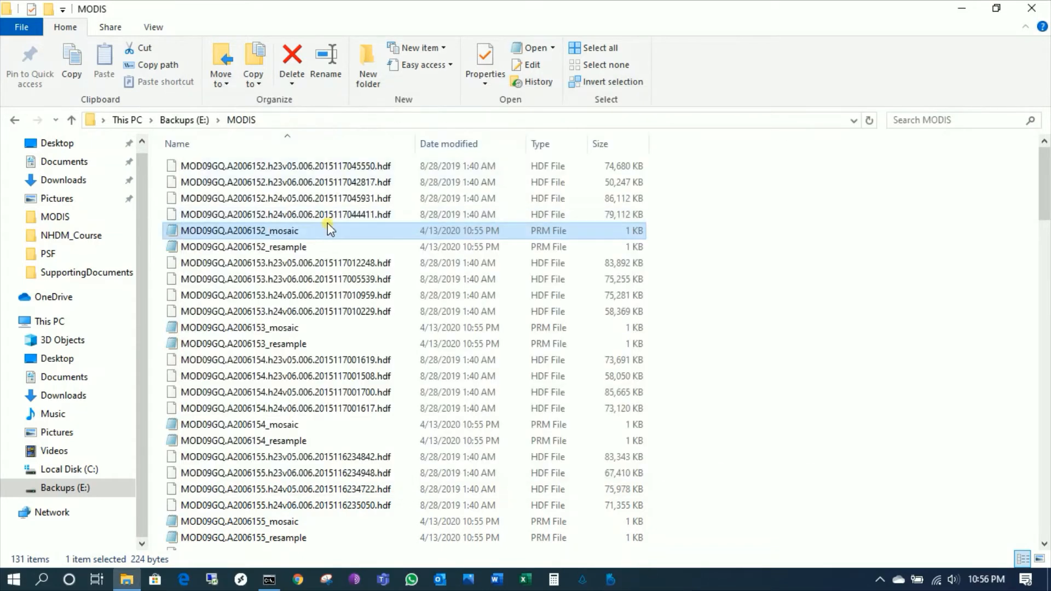
# Open the MOD09GQ.A2006152_resample parameter file, review its settings, and close it
pyautogui.doubleClick(305, 246)
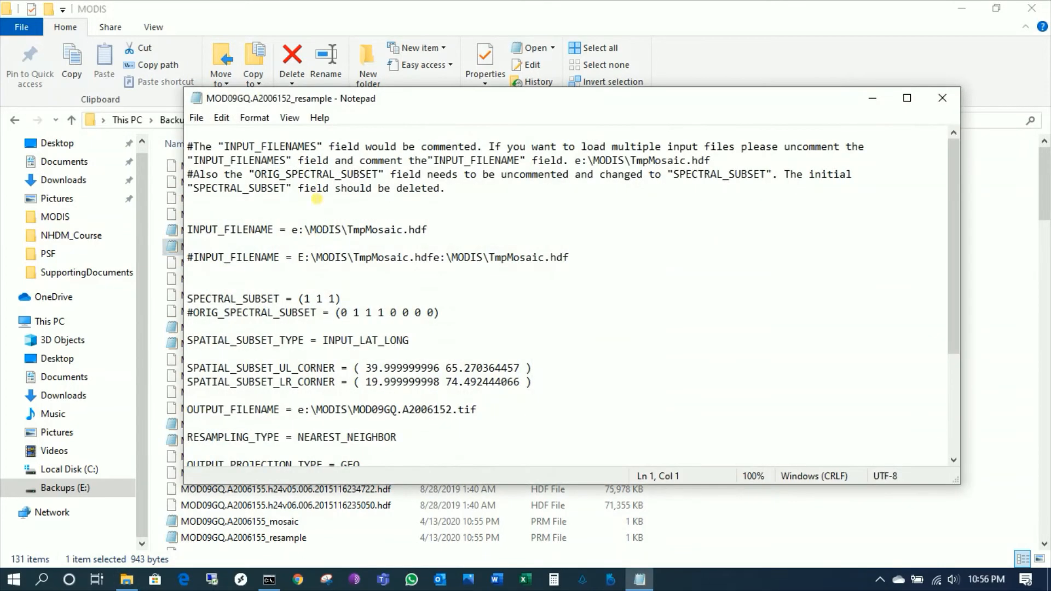
pyautogui.scroll(-4, 547, 295)
pyautogui.scroll(4, 547, 296)
pyautogui.click(939, 97)
pyautogui.click(278, 233)
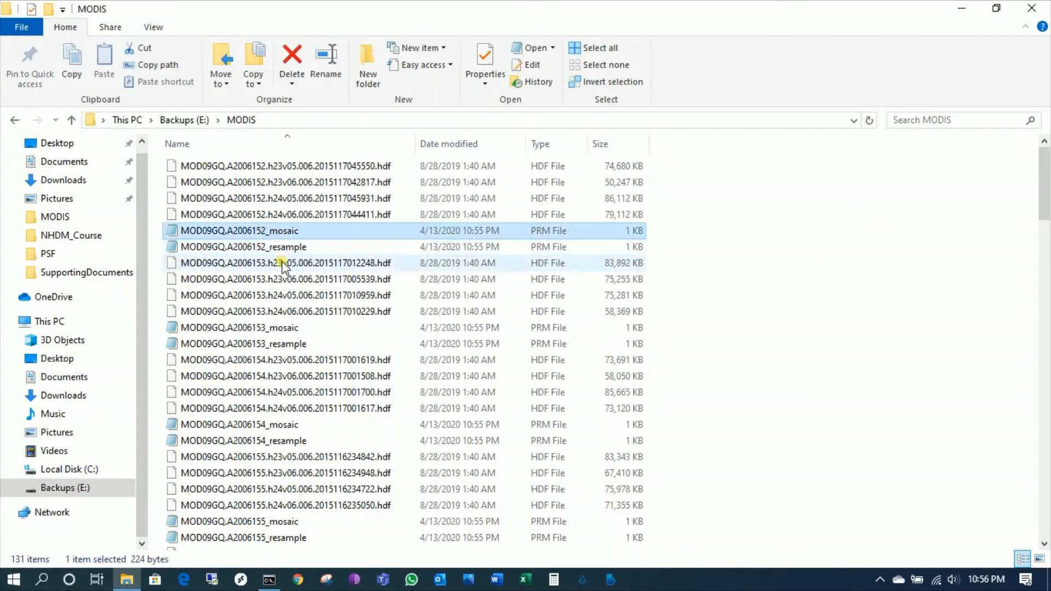
pyautogui.click(281, 247)
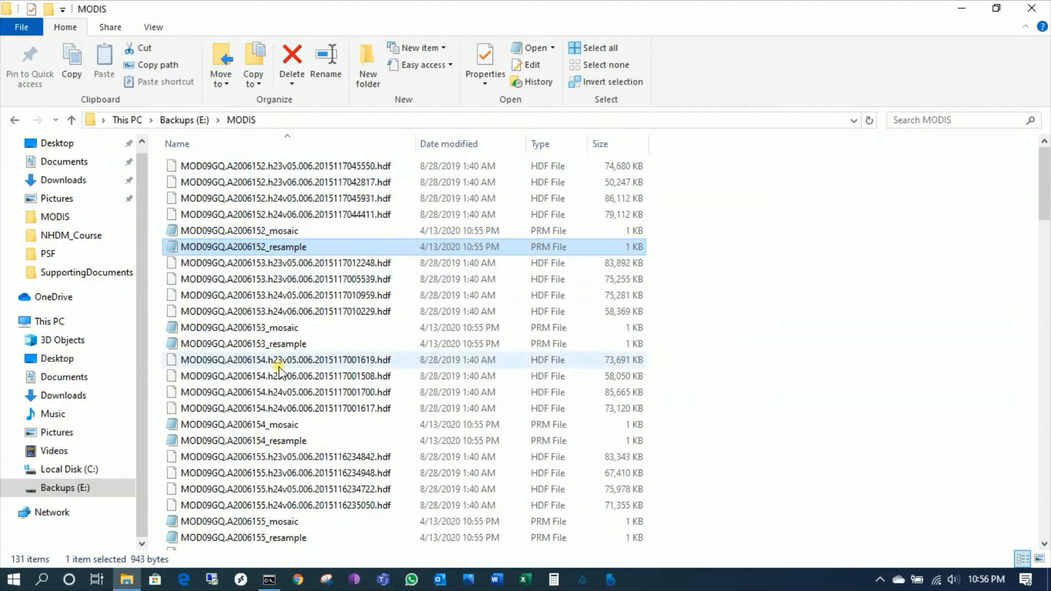
pyautogui.click(786, 321)
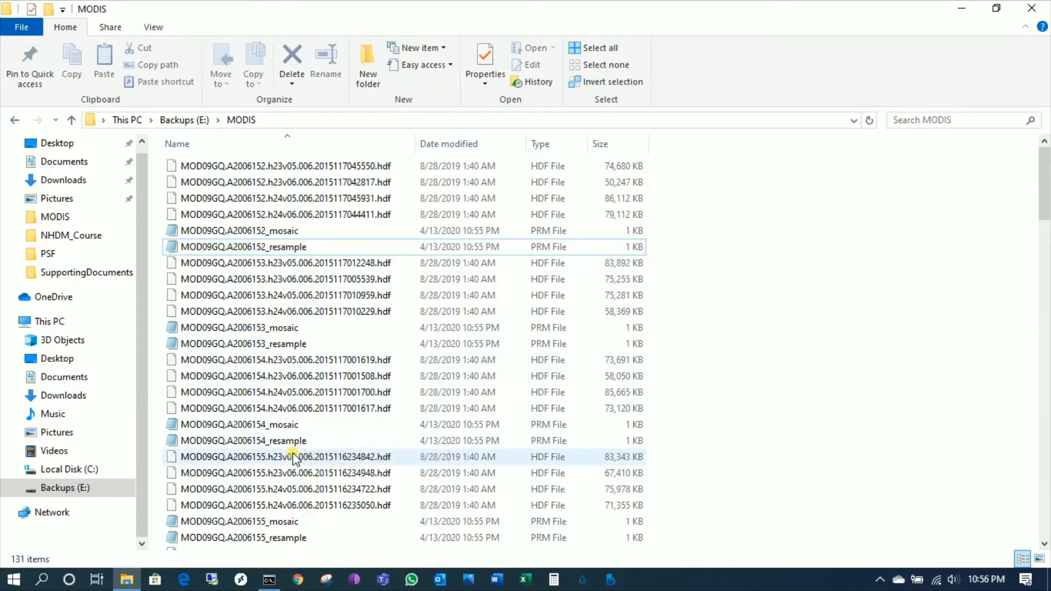
# Return to the command prompt and open batchfile.bat in Notepad with notepad batchfile.bat
pyautogui.click(269, 579)
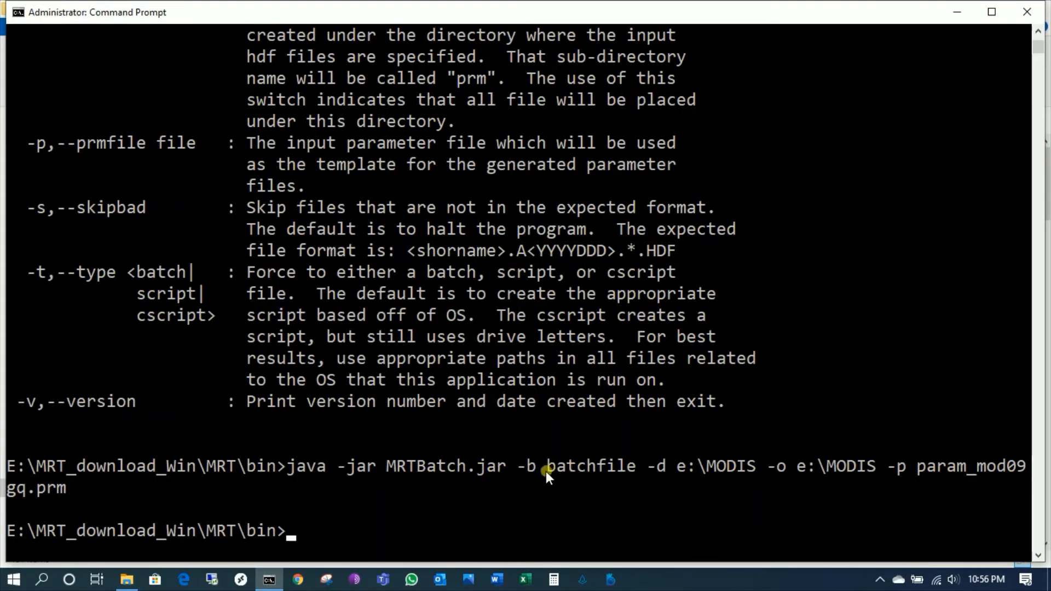
pyautogui.moveTo(551, 475); pyautogui.dragTo(608, 480)
pyautogui.click(609, 480)
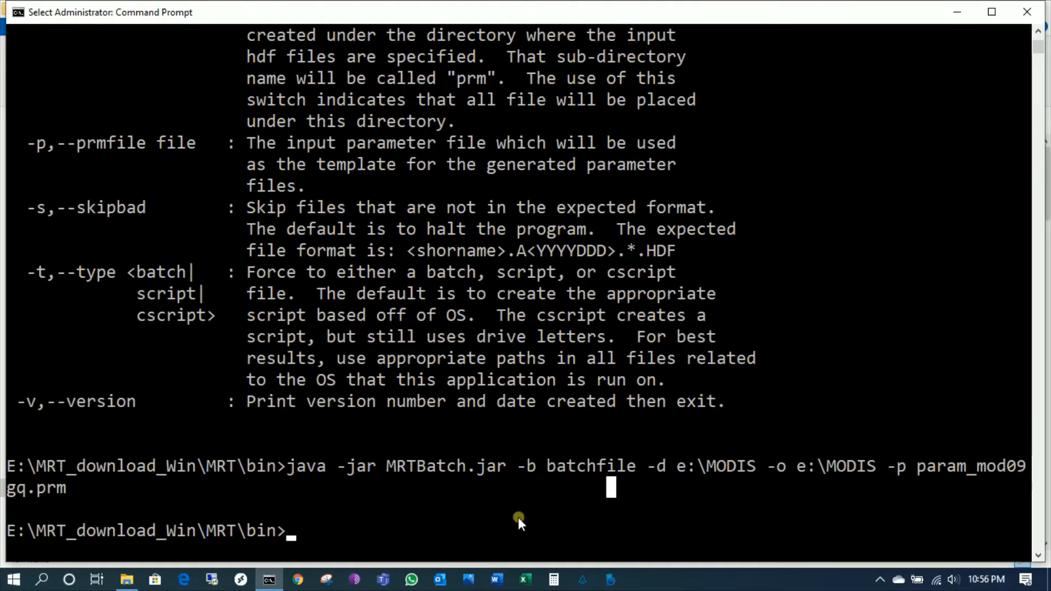
pyautogui.click(522, 514)
pyautogui.write('note')
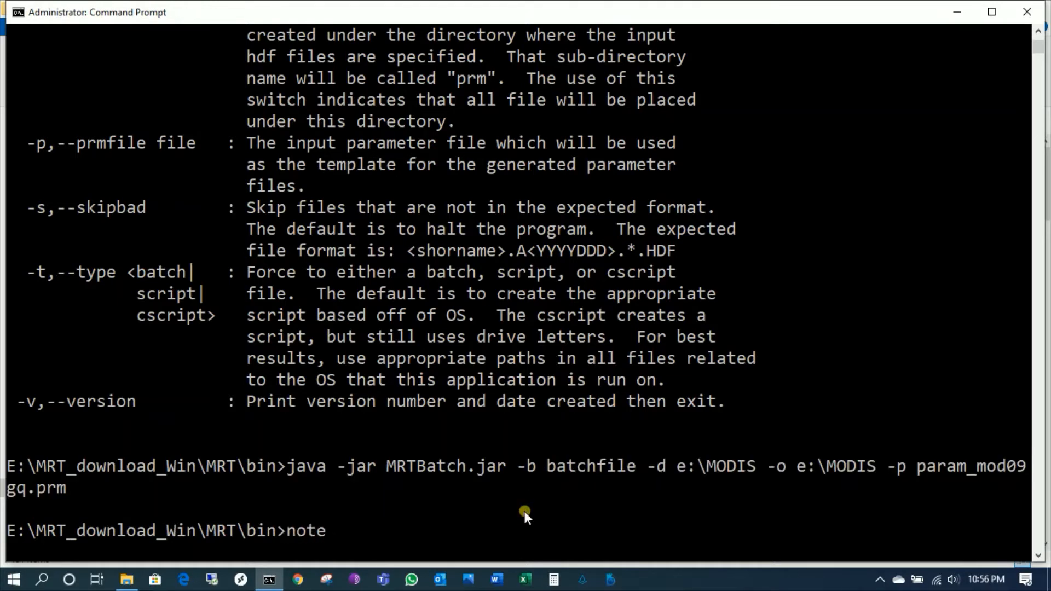
pyautogui.write('pad batchfile.bat')
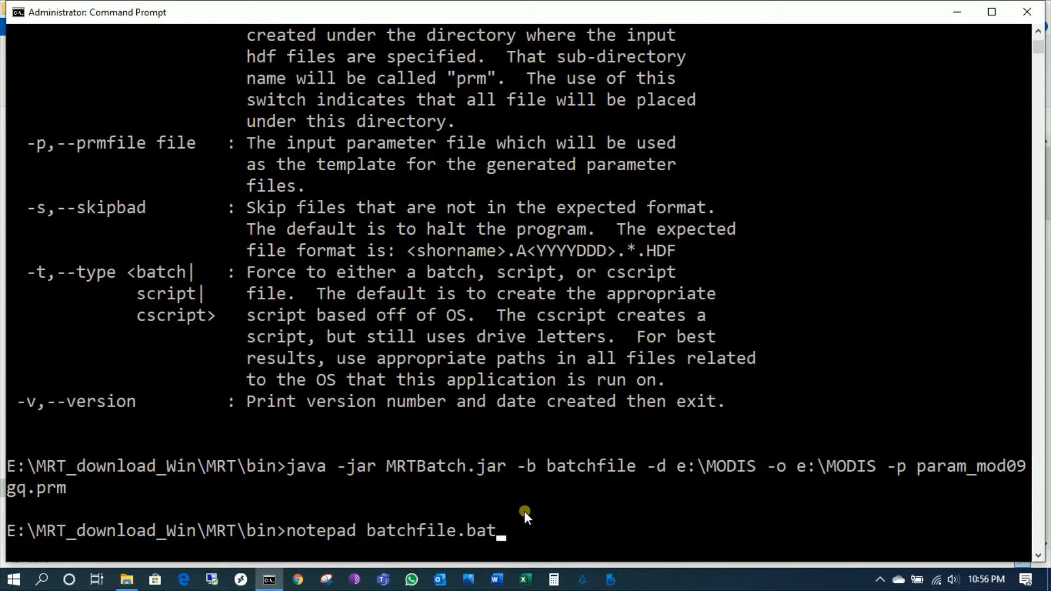
pyautogui.press('Return')
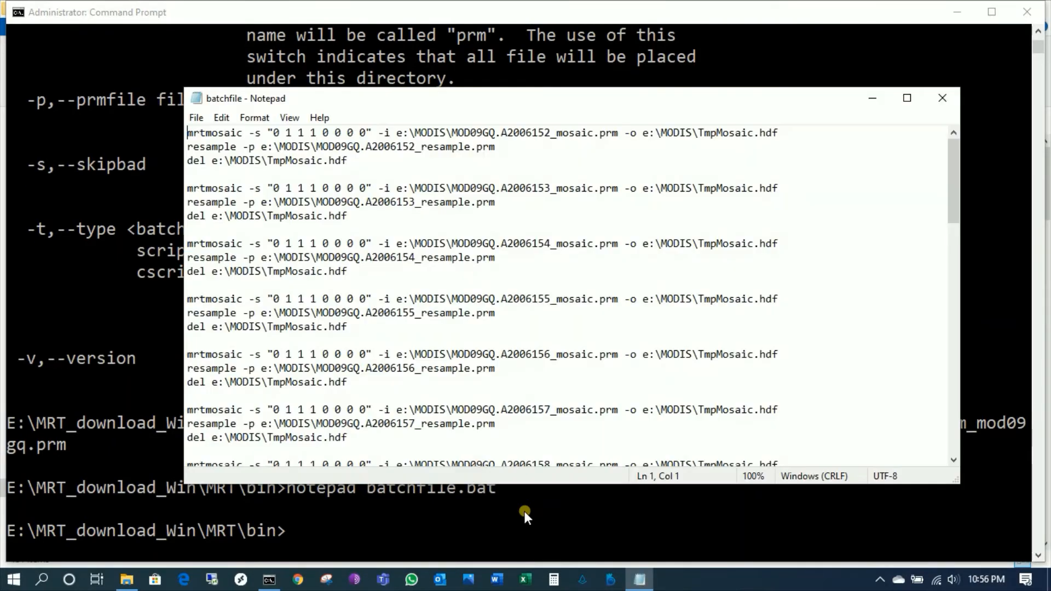
# Examine the mrtmosaic command on the first line of the batch file
pyautogui.press('Right')
pyautogui.press('Right')
pyautogui.press('Right')
pyautogui.press('Right')
pyautogui.press('Right')
pyautogui.press('Right')
pyautogui.press('Right')
pyautogui.press('Right')
pyautogui.press('Right')
pyautogui.doubleClick(217, 137)
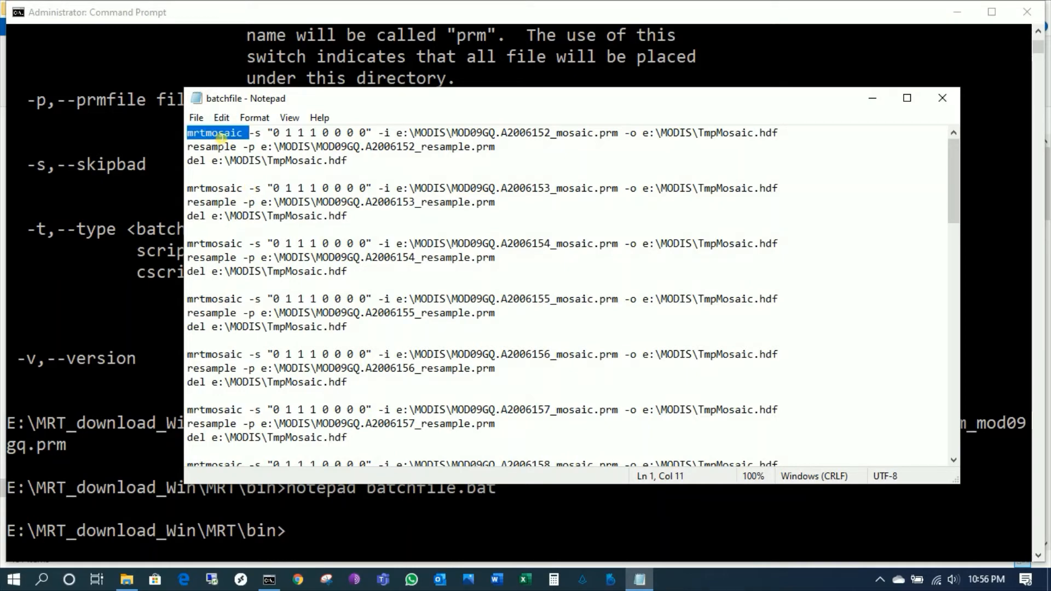
# Switch to File Explorer, open E:\MRT_download_Win\MRT\bin and locate the mrtmosaic application
pyautogui.click(126, 580)
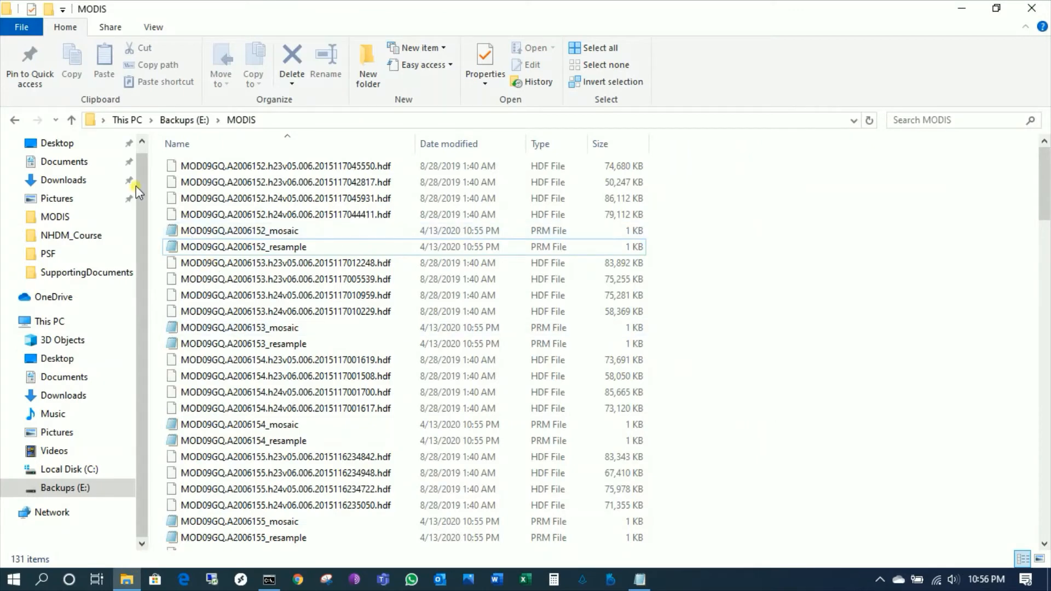
pyautogui.click(217, 120)
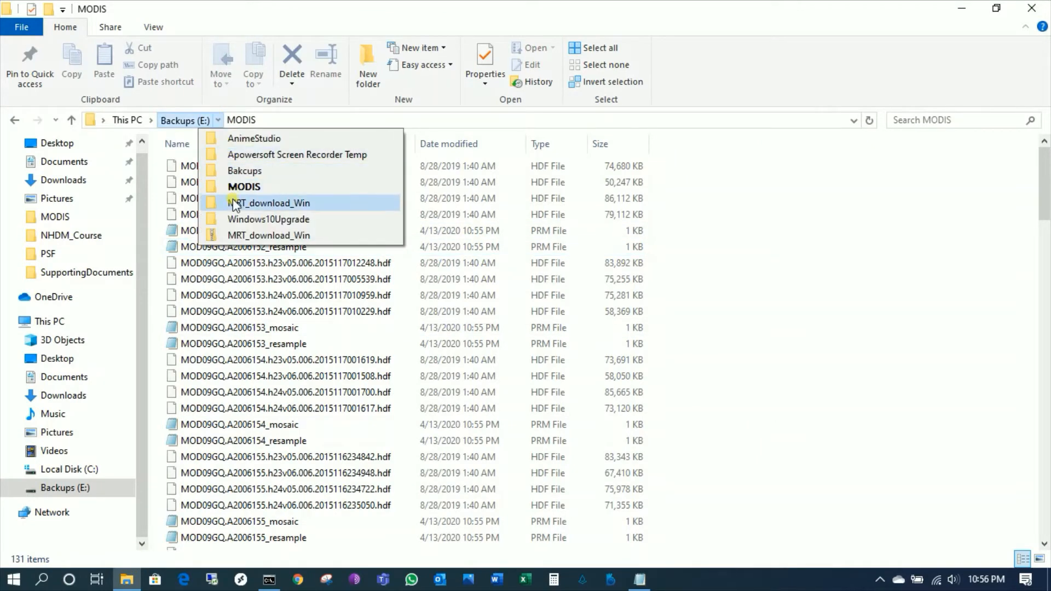
pyautogui.click(234, 203)
pyautogui.doubleClick(215, 167)
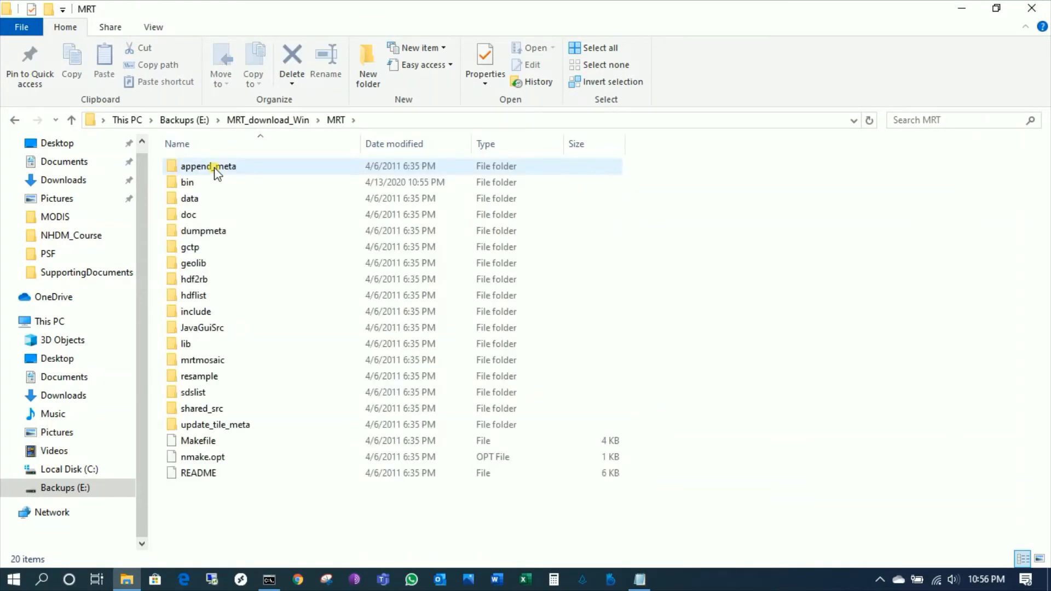
pyautogui.doubleClick(230, 182)
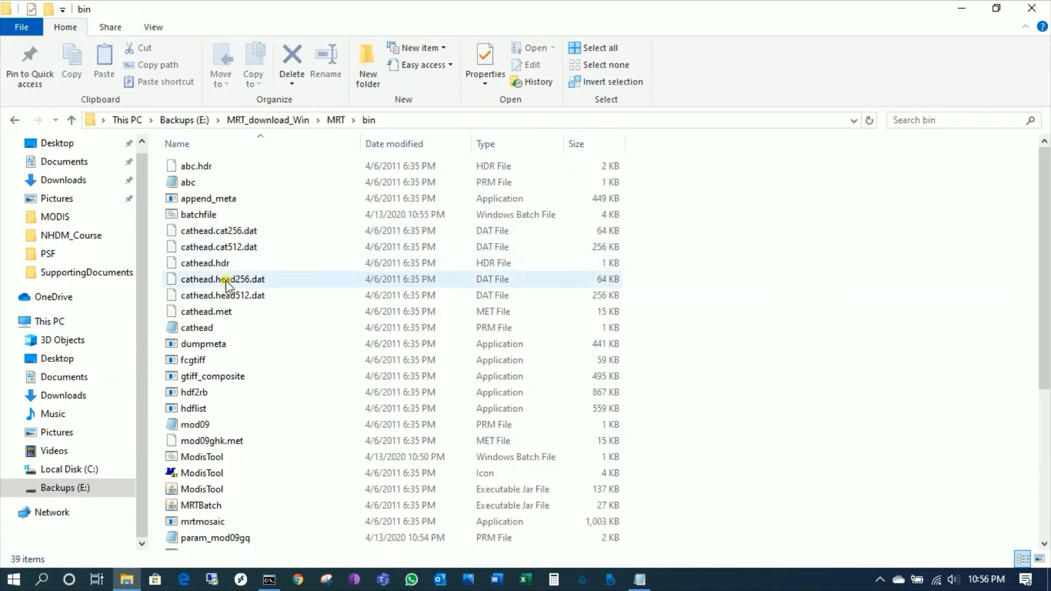
pyautogui.scroll(-4, 208, 408)
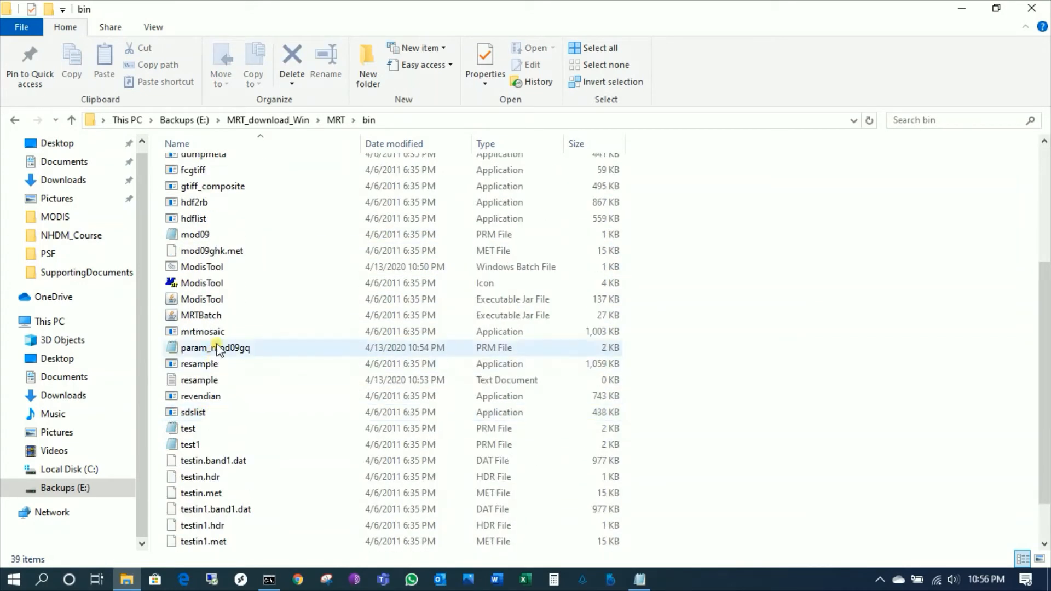
pyautogui.click(202, 332)
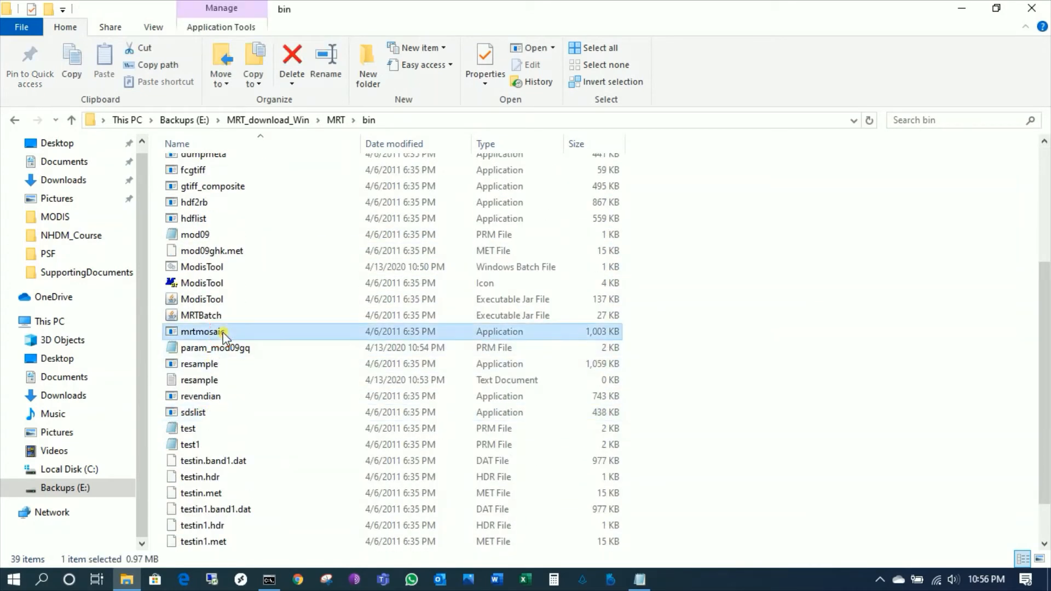
# Return to the batch file in Notepad and examine the first block's band subset, mosaic parameter file path and resample command
pyautogui.click(271, 582)
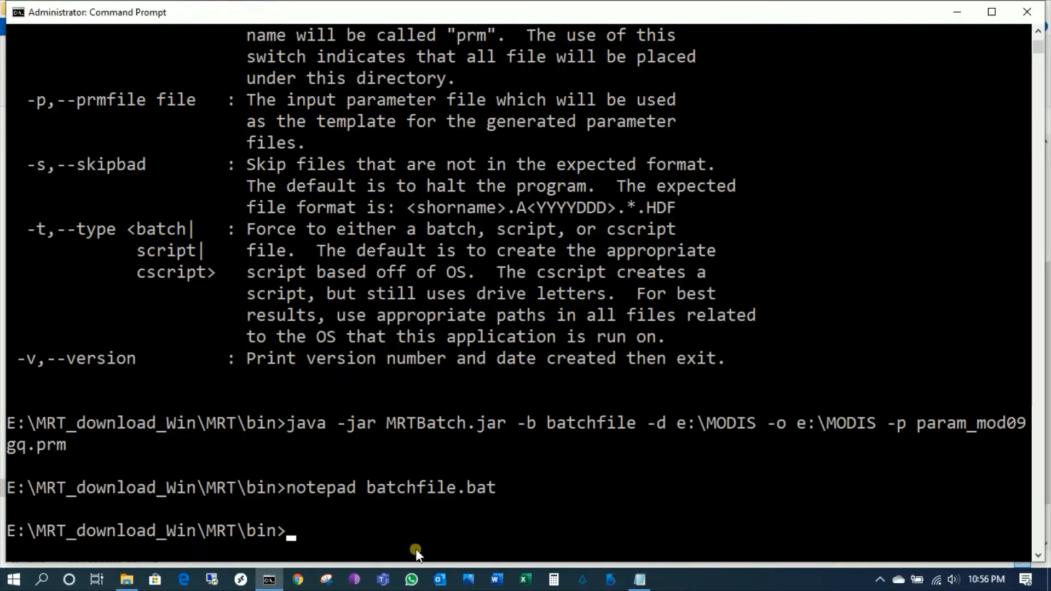
pyautogui.click(639, 580)
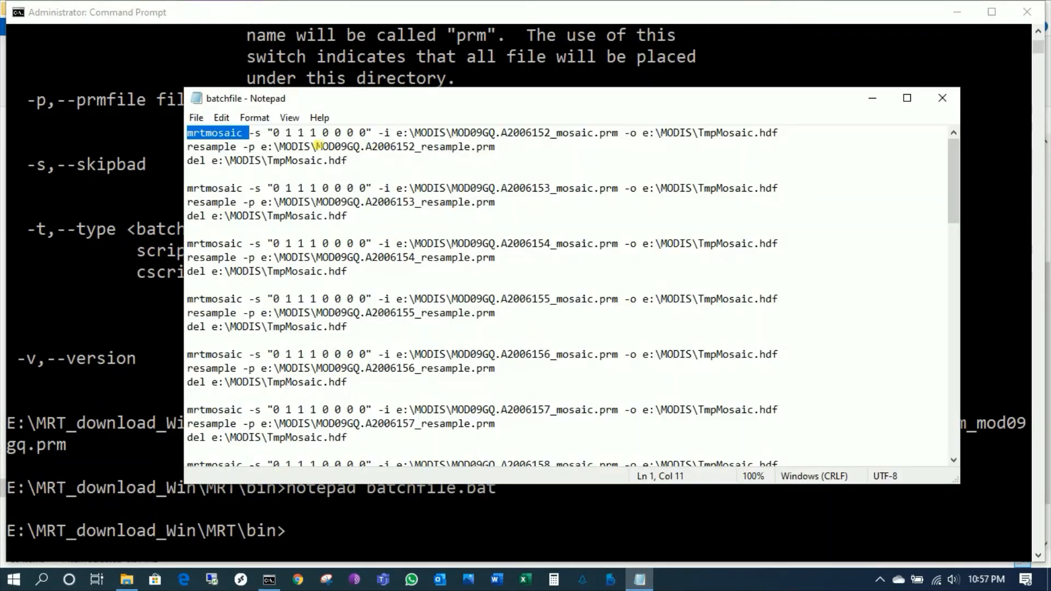
pyautogui.moveTo(286, 133); pyautogui.dragTo(324, 134)
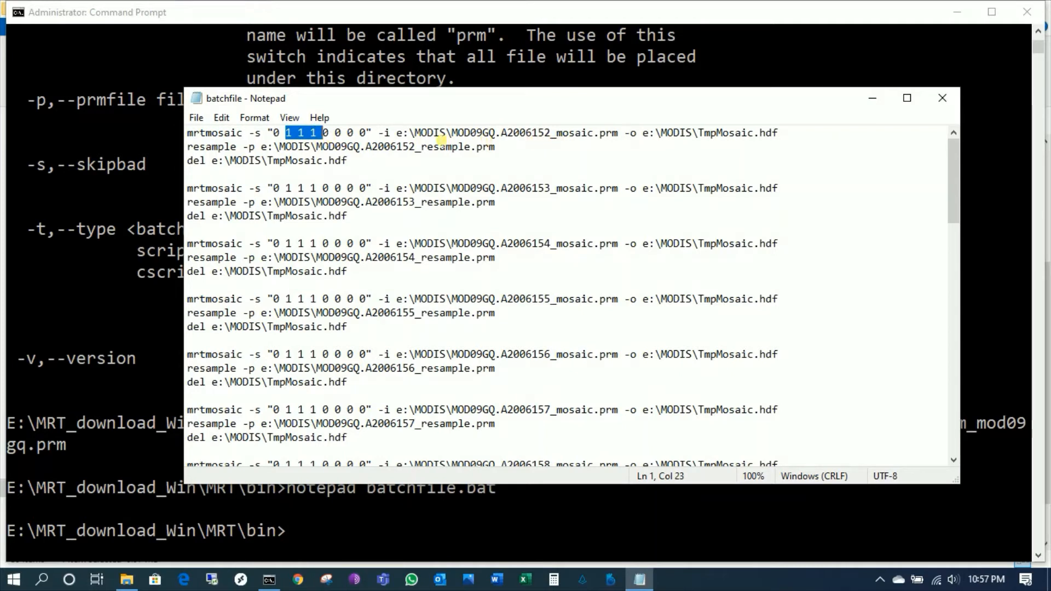
pyautogui.moveTo(392, 140); pyautogui.dragTo(619, 142)
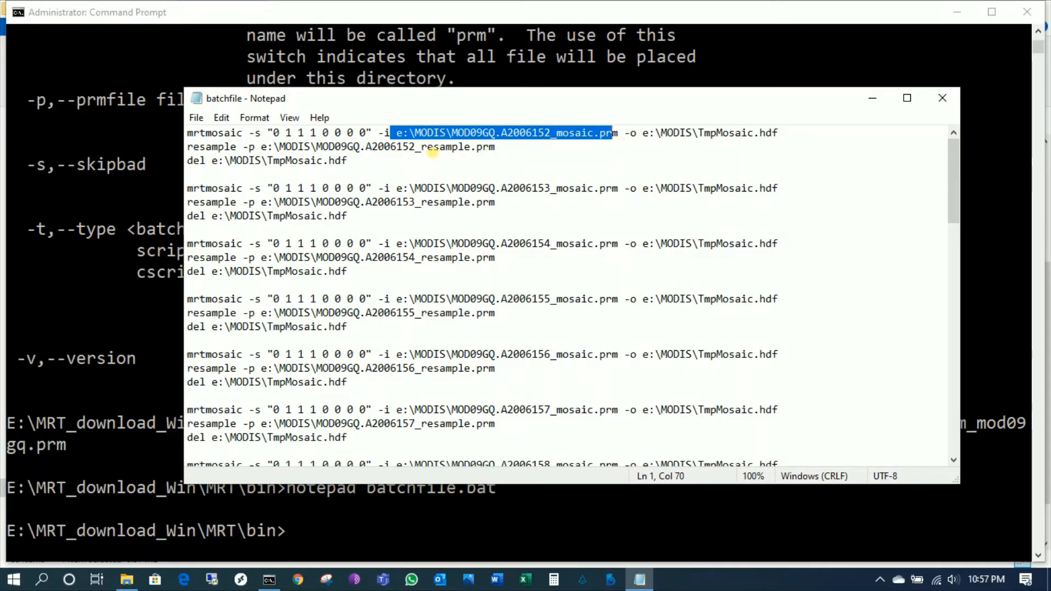
pyautogui.doubleClick(212, 147)
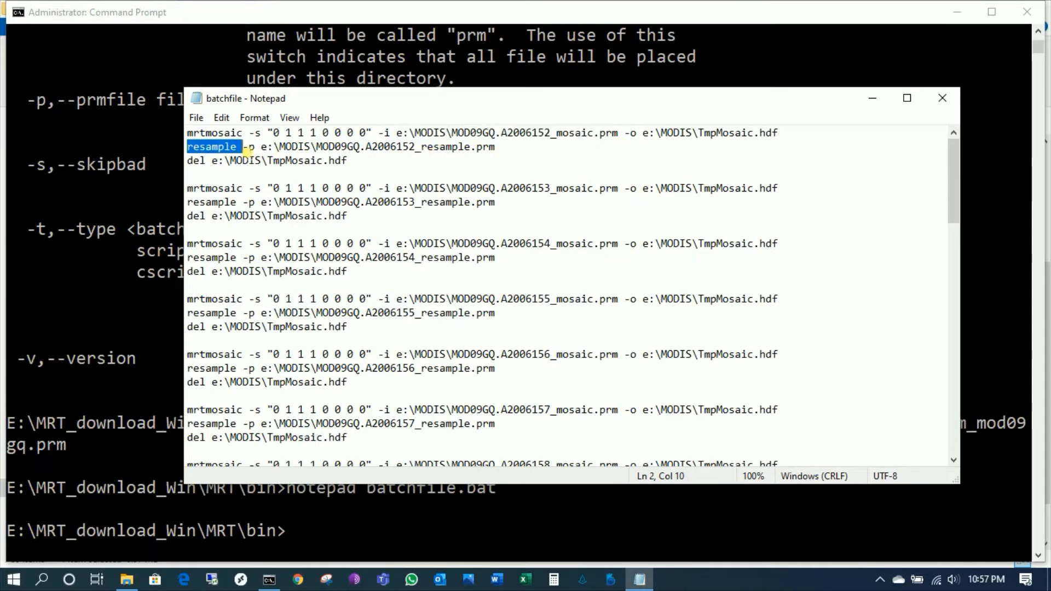
# Switch to File Explorer, locate the resample application in the bin folder, and return to the batch file in Notepad
pyautogui.click(123, 581)
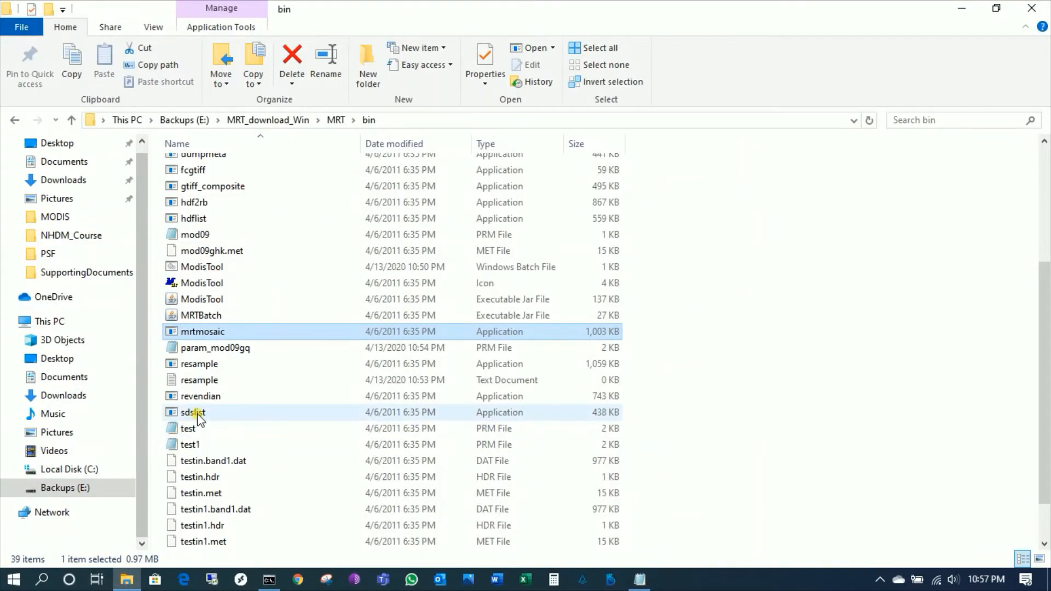
pyautogui.click(188, 365)
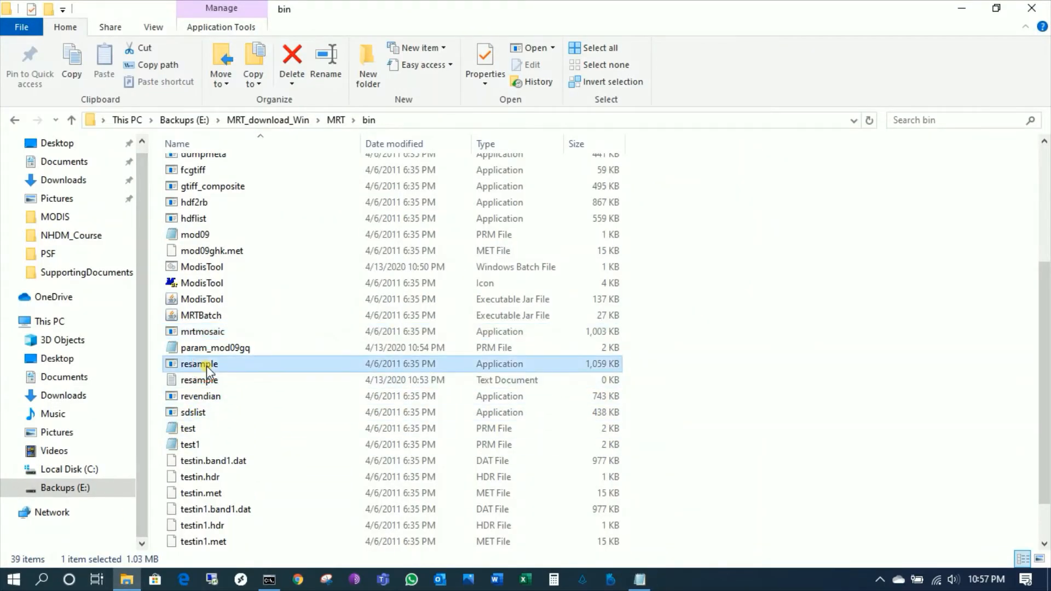
pyautogui.click(269, 582)
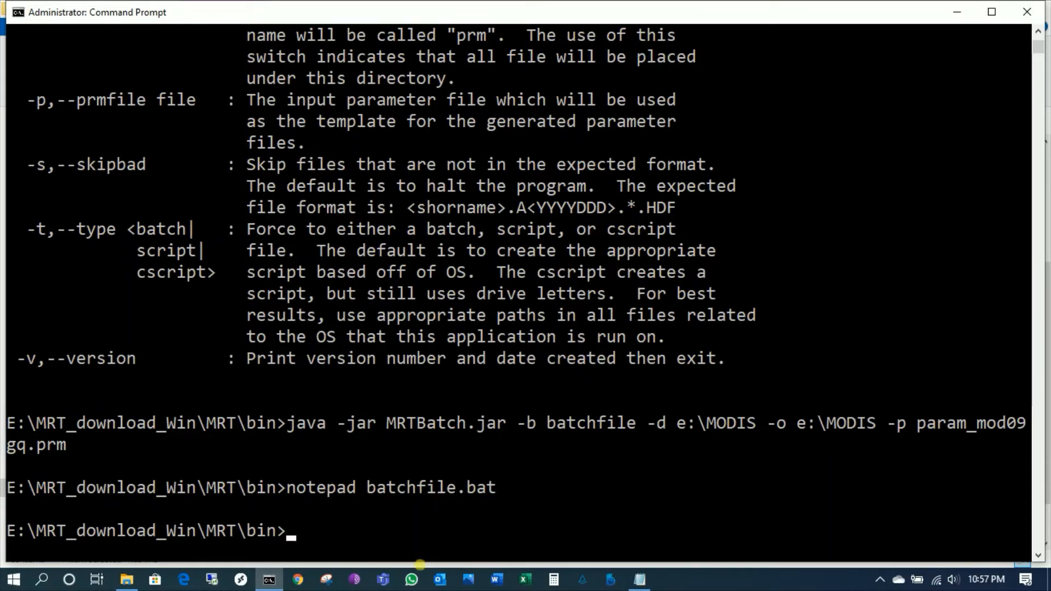
pyautogui.click(126, 582)
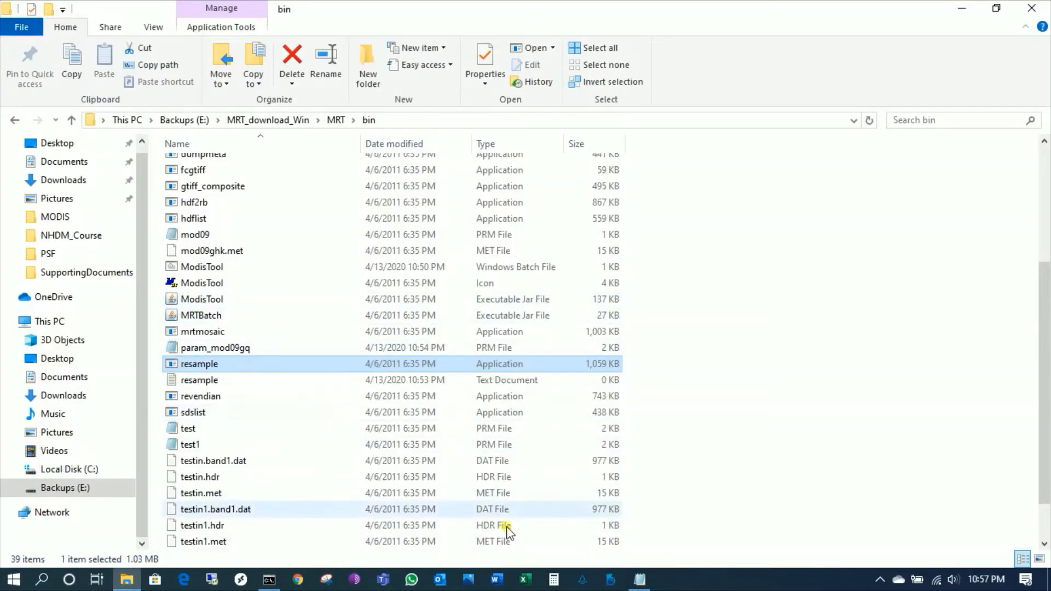
pyautogui.click(641, 580)
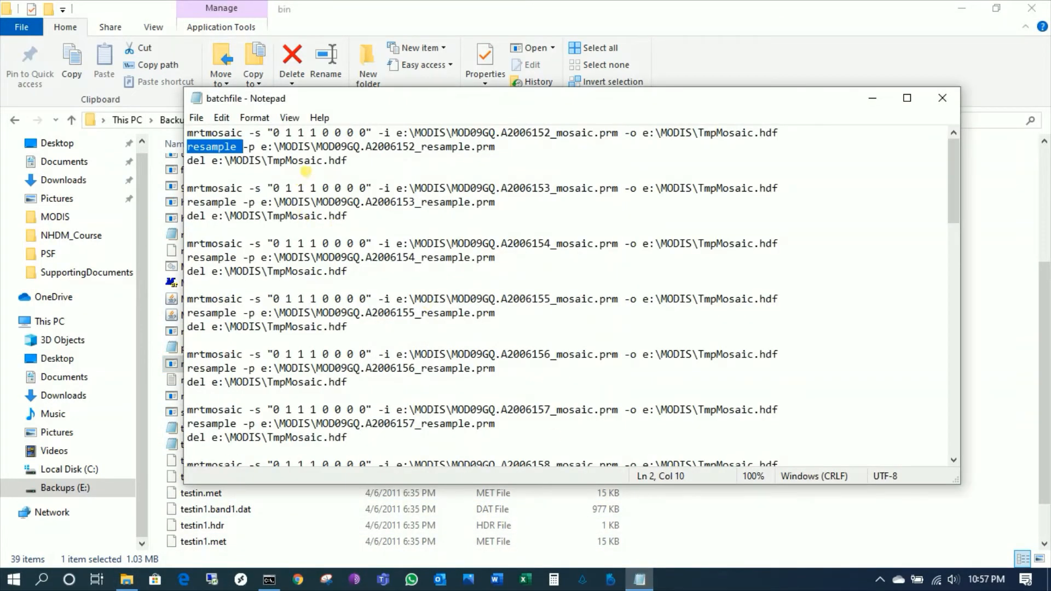
# Examine the first block's resample parameter file path and the del command for e:\MODIS\TmpMosaic.hdf
pyautogui.doubleClick(409, 148)
pyautogui.click(401, 147)
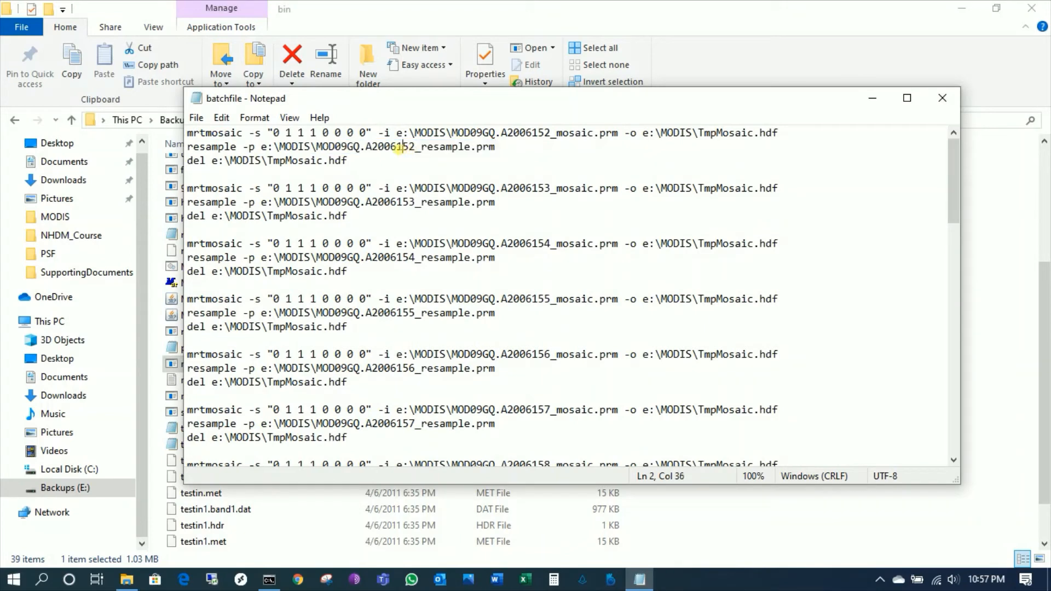
pyautogui.doubleClick(290, 161)
pyautogui.doubleClick(290, 160)
pyautogui.click(291, 161)
pyautogui.doubleClick(291, 161)
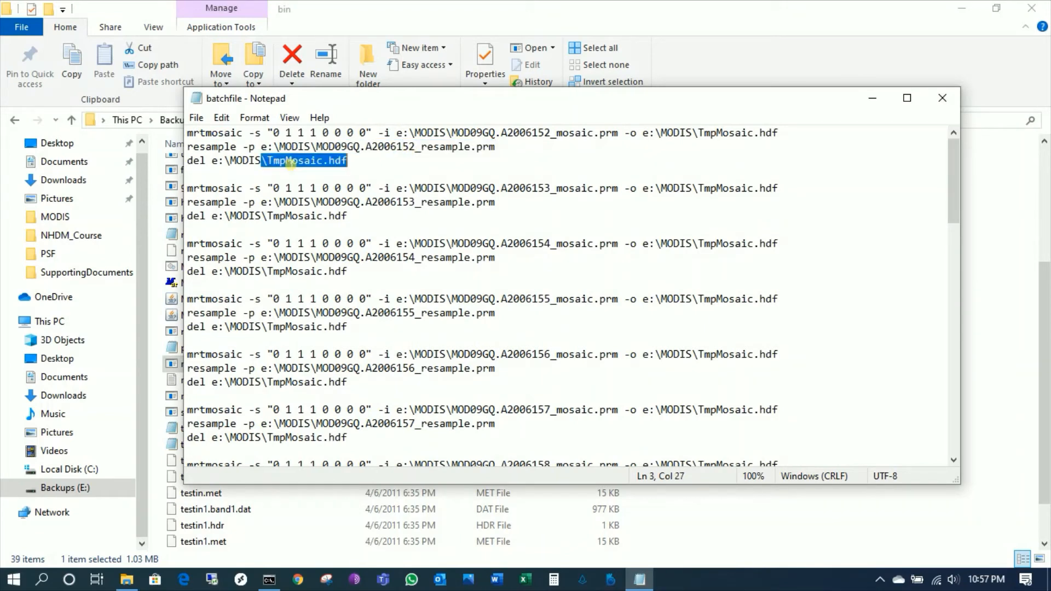
pyautogui.click(291, 160)
# Close the batch file in Notepad and run batchfile.bat at the command prompt
pyautogui.click(269, 580)
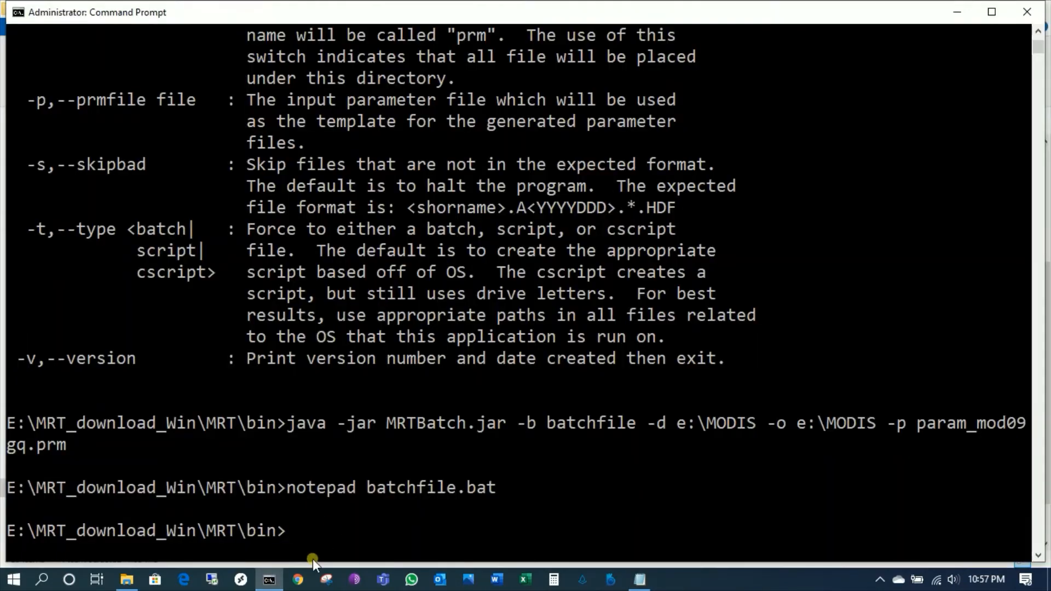
pyautogui.click(640, 580)
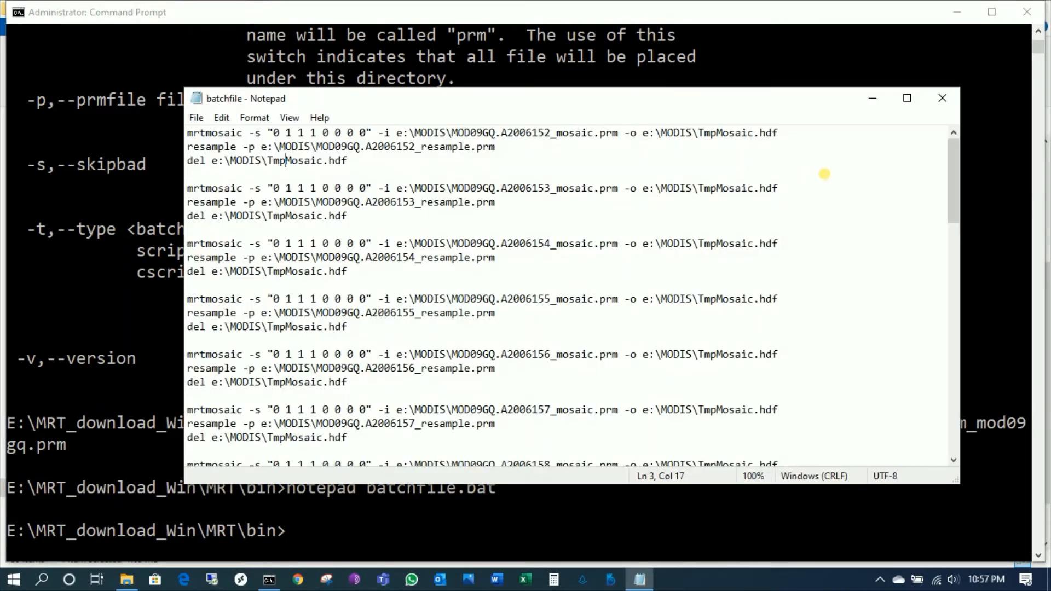
pyautogui.click(930, 98)
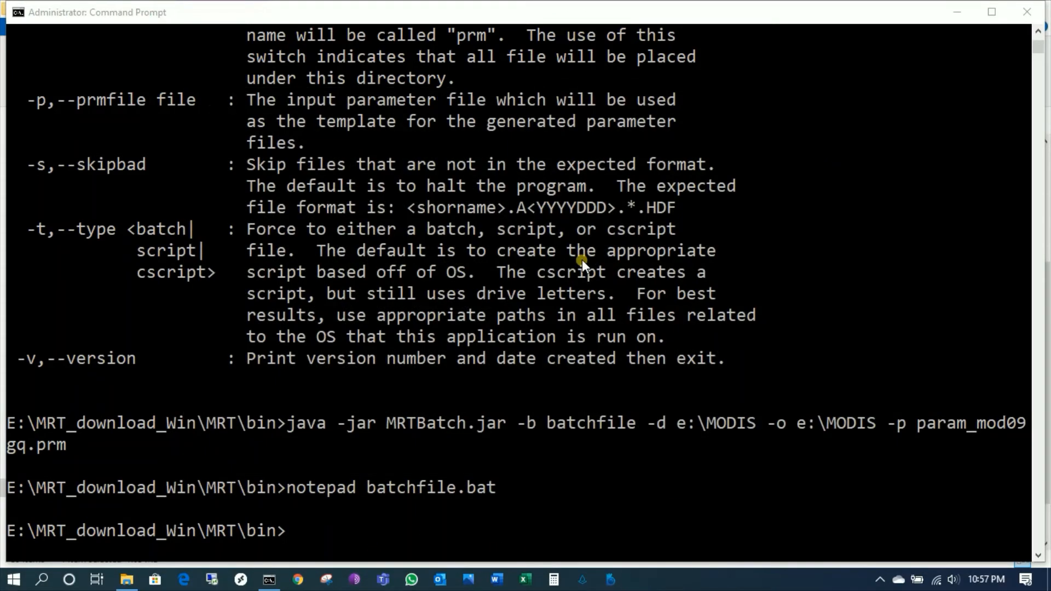
pyautogui.click(498, 475)
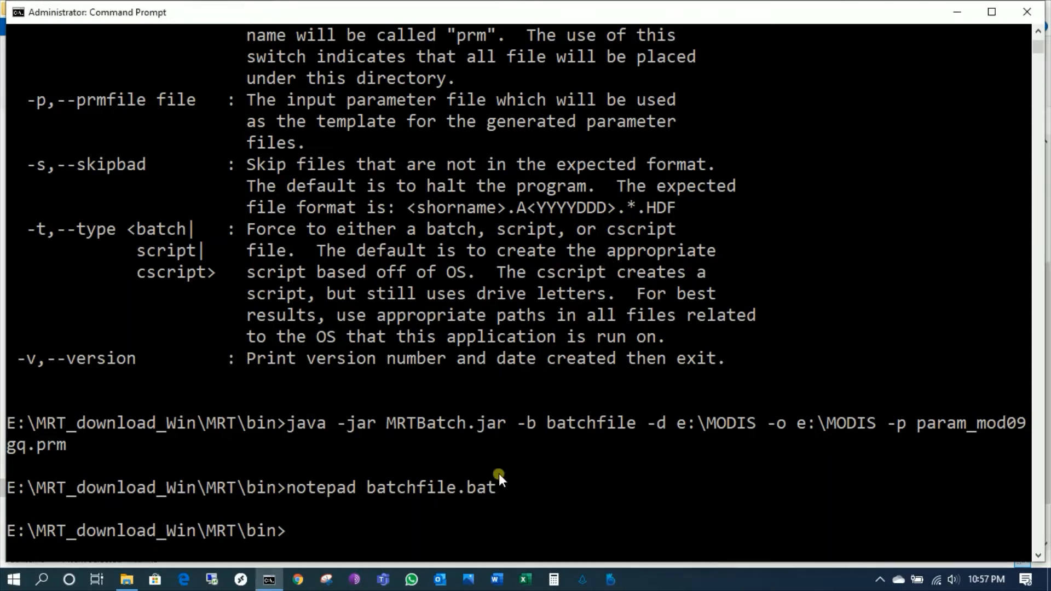
pyautogui.write('bat')
pyautogui.press('Tab')
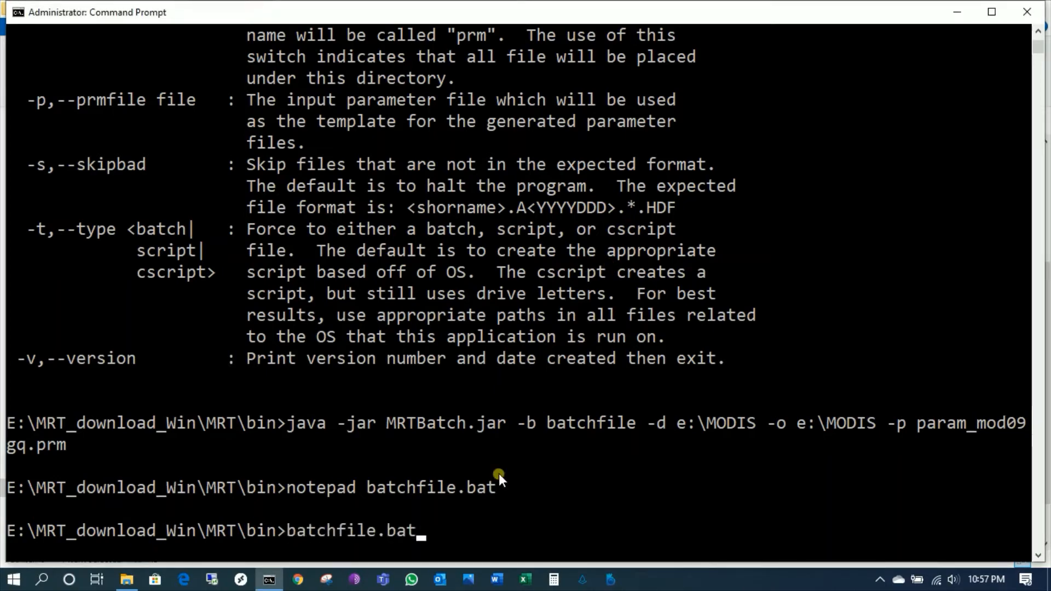
pyautogui.press('Return')
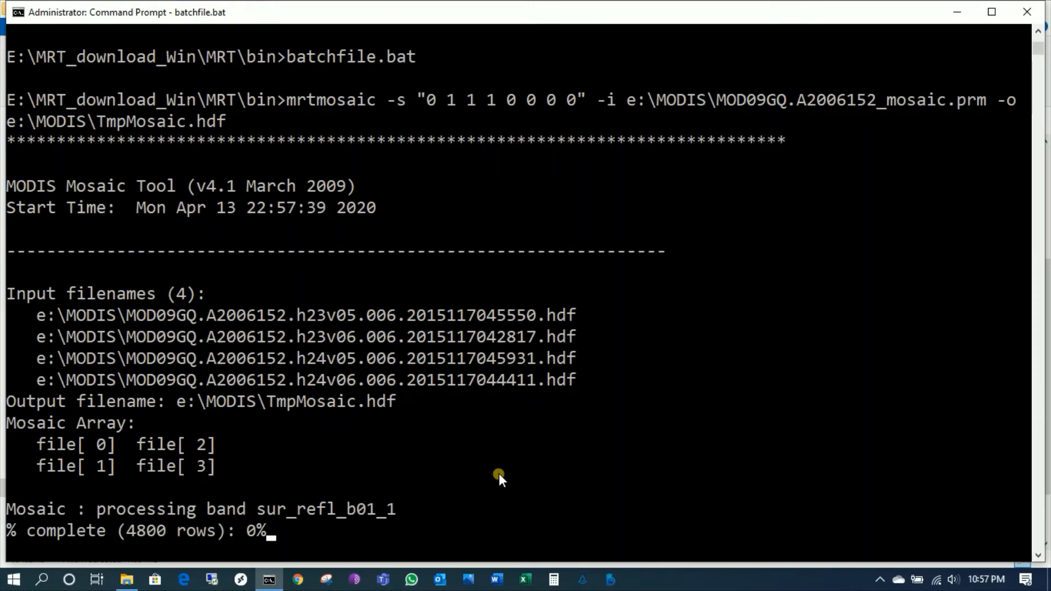
# Search the installed apps for qgis and try to launch QGIS3
pyautogui.click(22, 583)
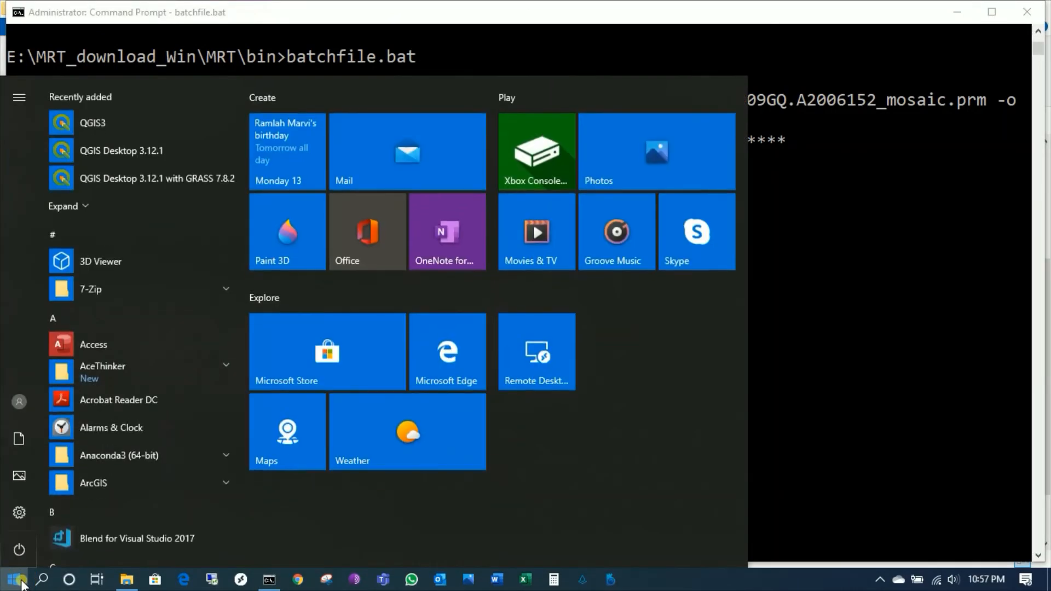
pyautogui.click(22, 584)
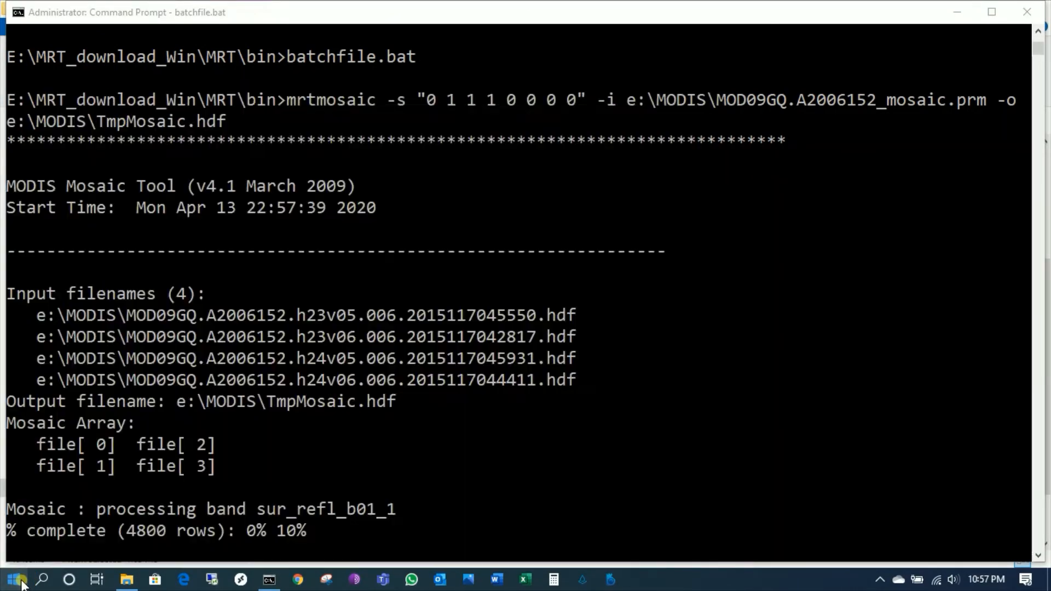
pyautogui.write('qgis')
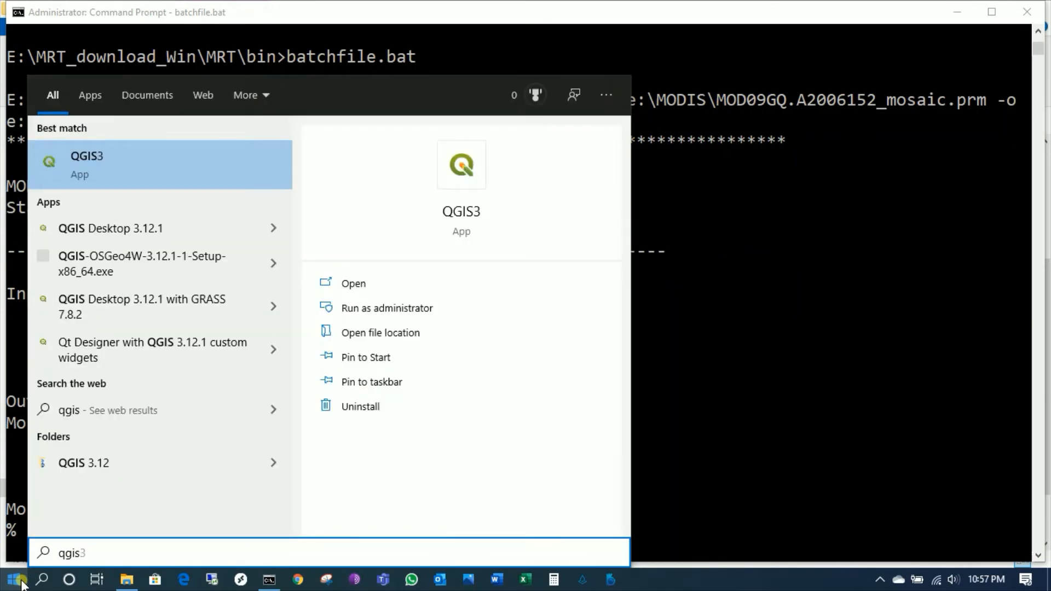
pyautogui.click(103, 168)
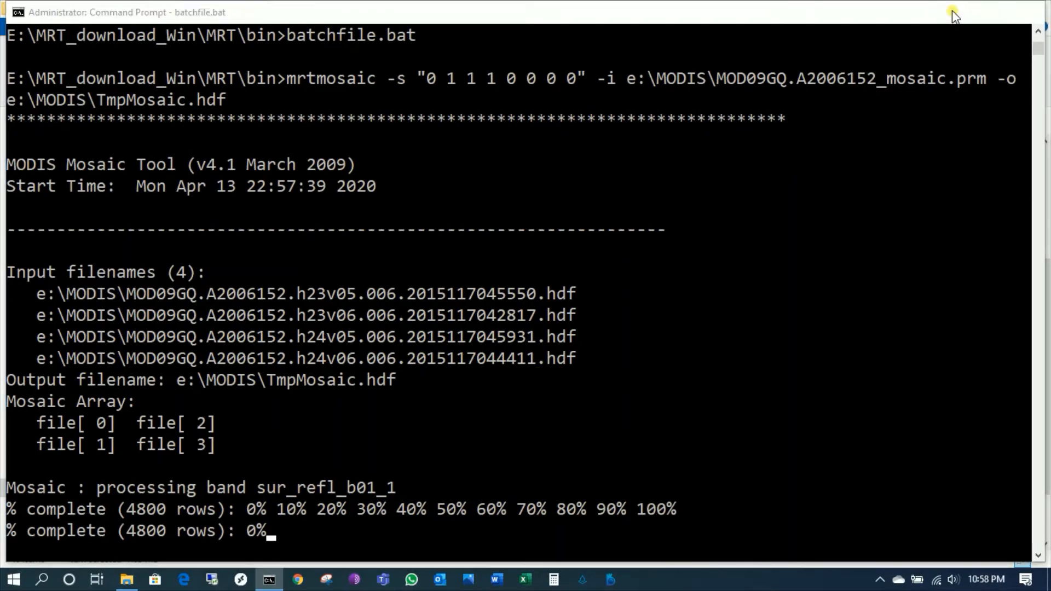
# Switch to File Explorer, open the MODIS folder on drive E, and check the batch run's progress in the command prompt
pyautogui.click(957, 11)
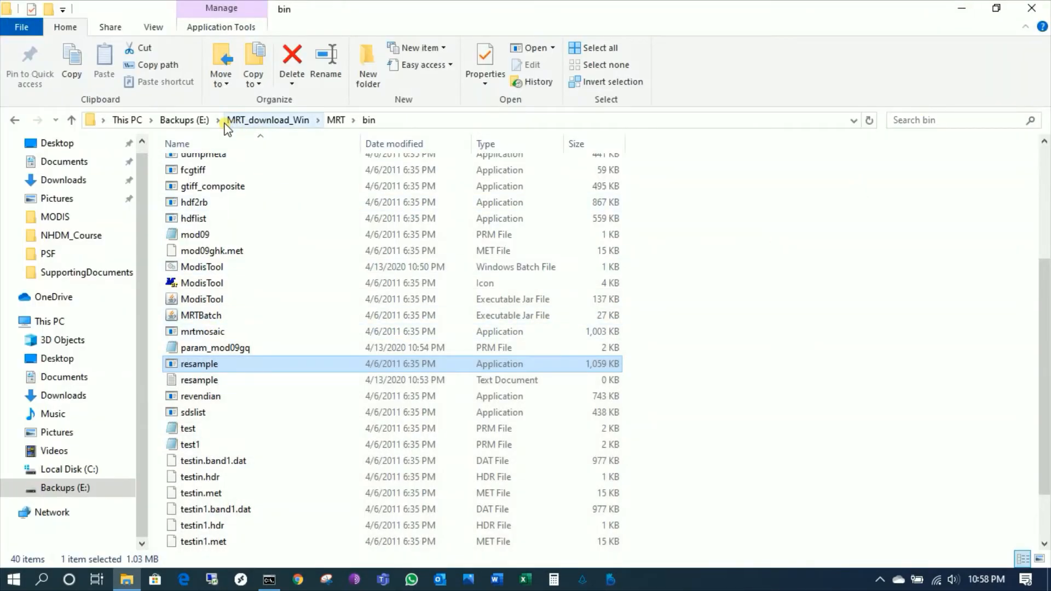
pyautogui.click(195, 122)
pyautogui.doubleClick(224, 214)
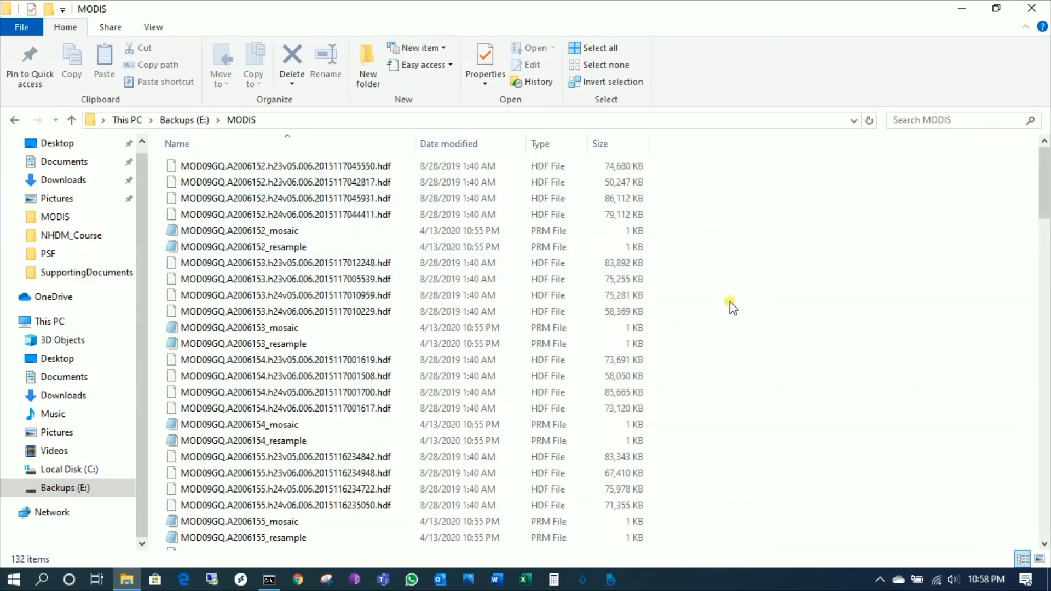
pyautogui.click(279, 585)
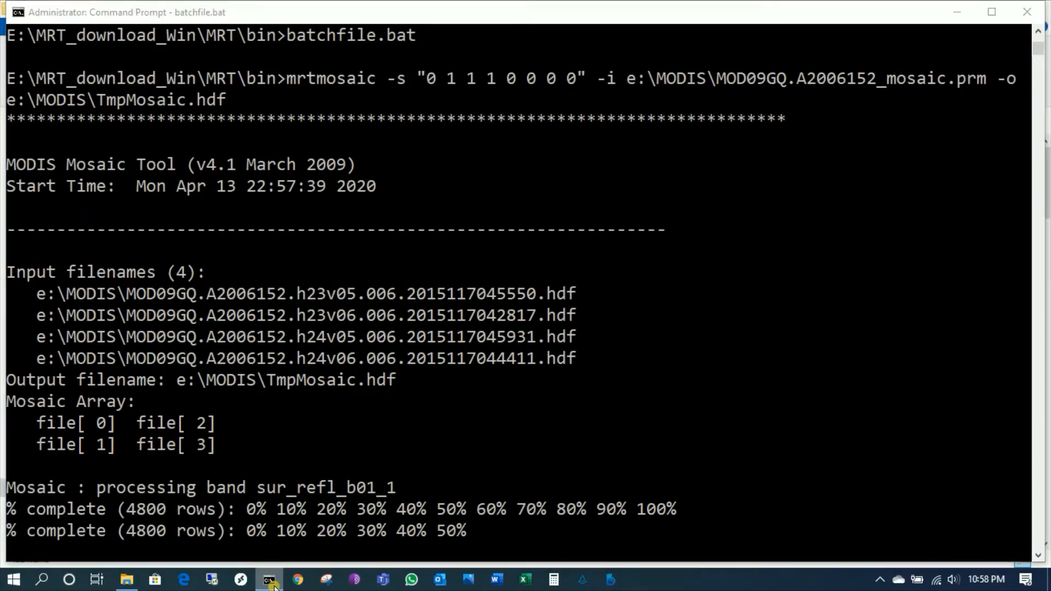
pyautogui.click(272, 582)
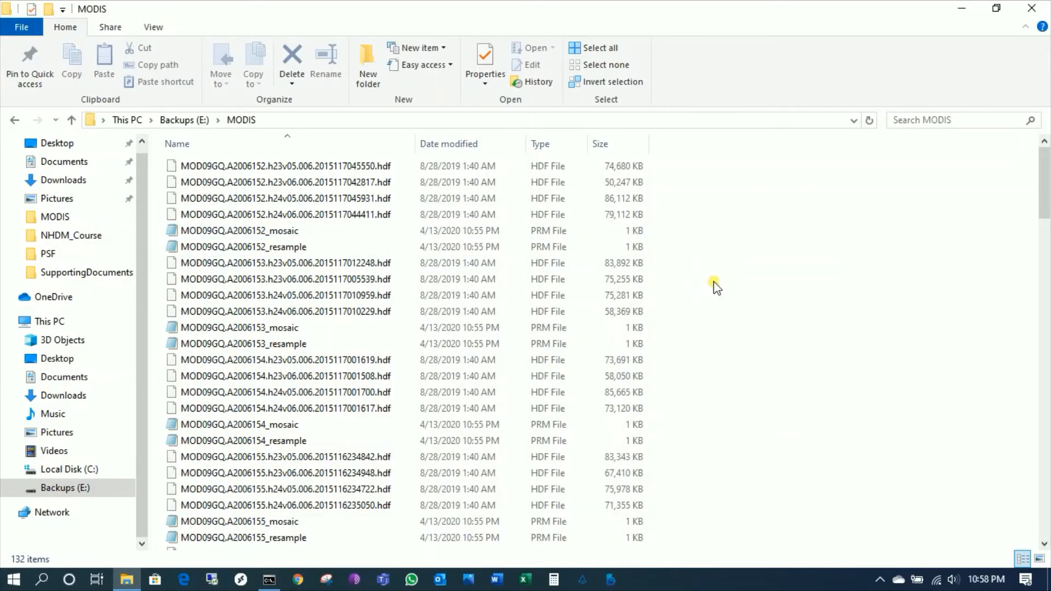
# Open the QGIS 3.12 folder on the desktop, launch QGIS Desktop 3.12.1, and minimize the folder window
pyautogui.click(997, 8)
pyautogui.moveTo(611, 71)
pyautogui.mouseDown()
pyautogui.moveTo(699, 159)
pyautogui.moveTo(585, 40)
pyautogui.moveTo(615, 47)
pyautogui.moveTo(616, 65)
pyautogui.mouseUp()
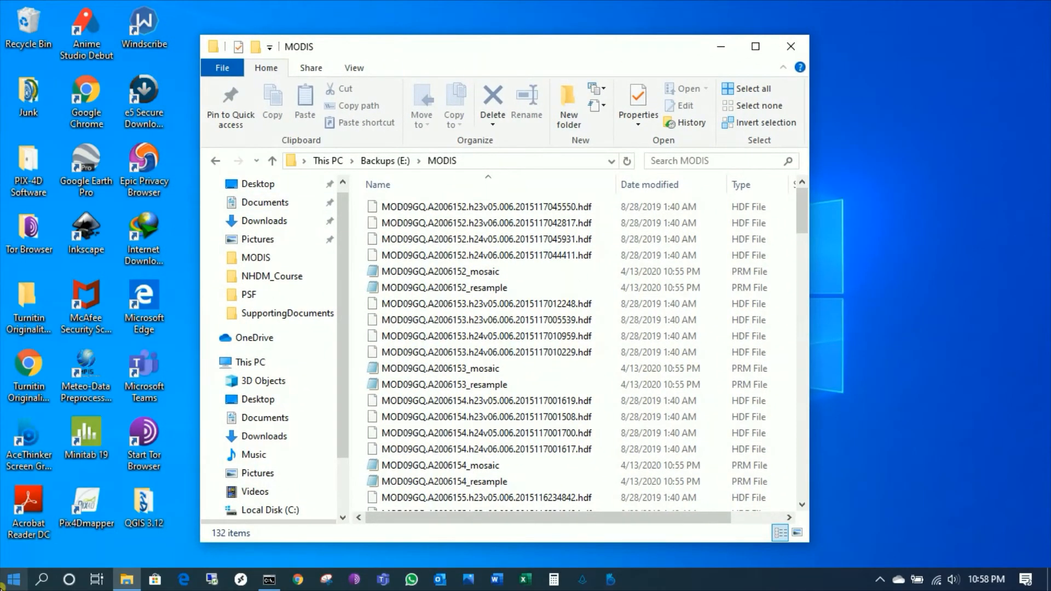
pyautogui.doubleClick(139, 506)
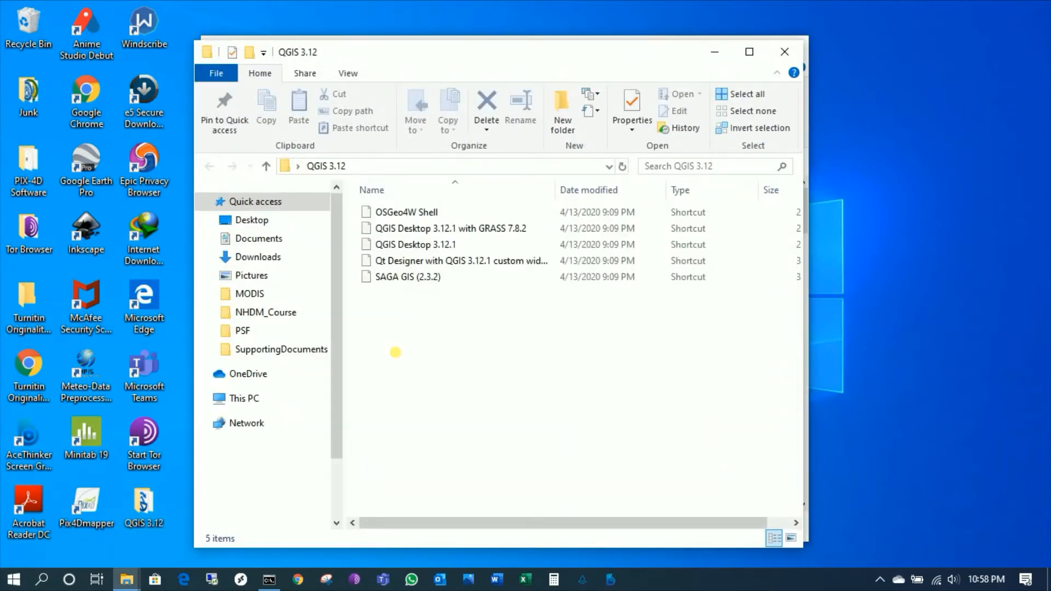
pyautogui.doubleClick(432, 244)
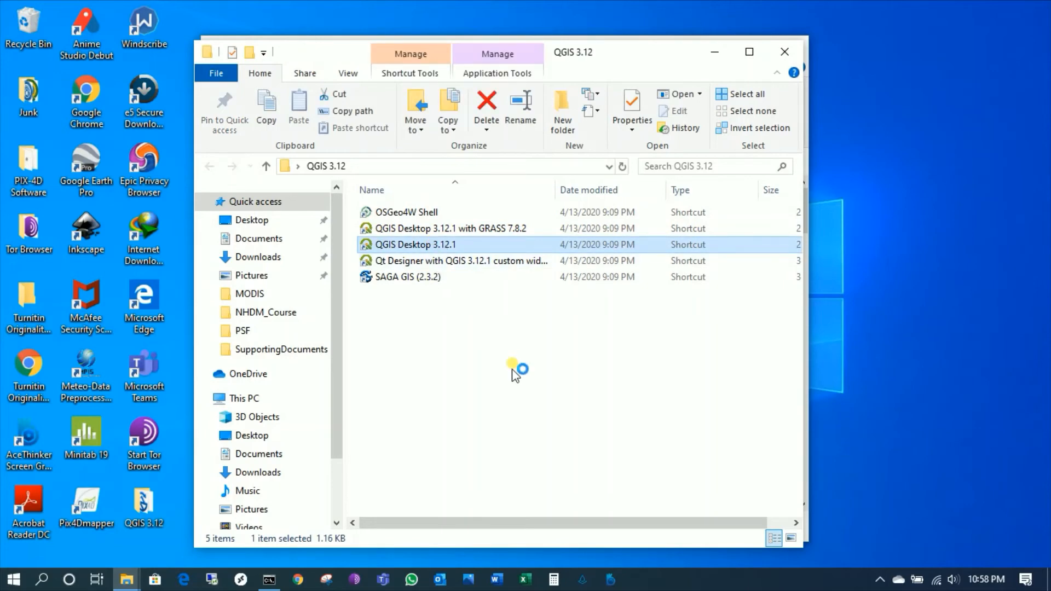
pyautogui.click(719, 55)
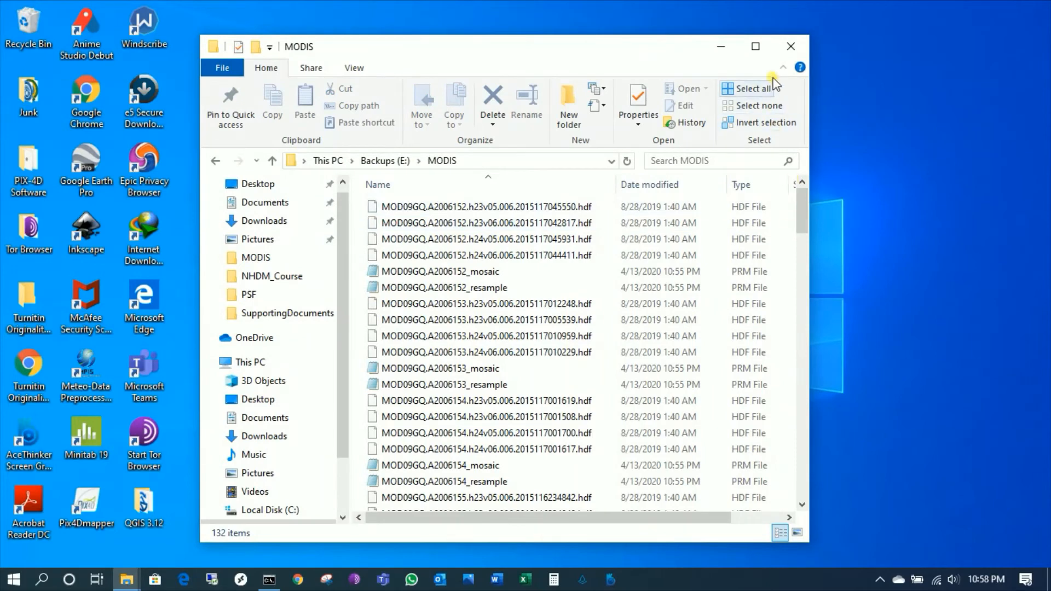
# Maximize and refresh the MODIS folder, then check the mosaic progress in the command prompt
pyautogui.click(755, 46)
pyautogui.rightClick(828, 196)
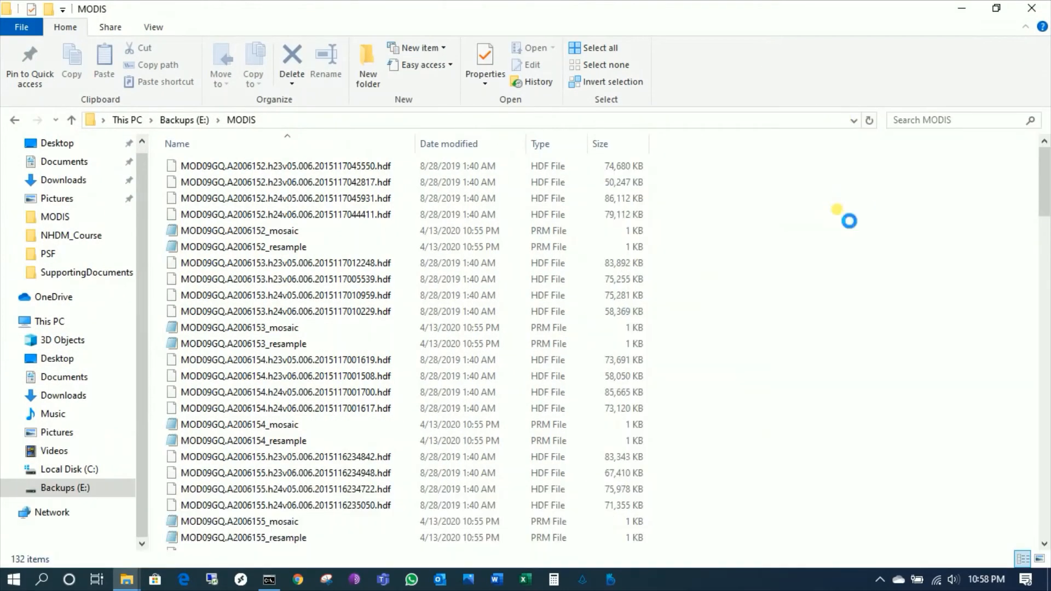
pyautogui.click(864, 260)
pyautogui.click(277, 582)
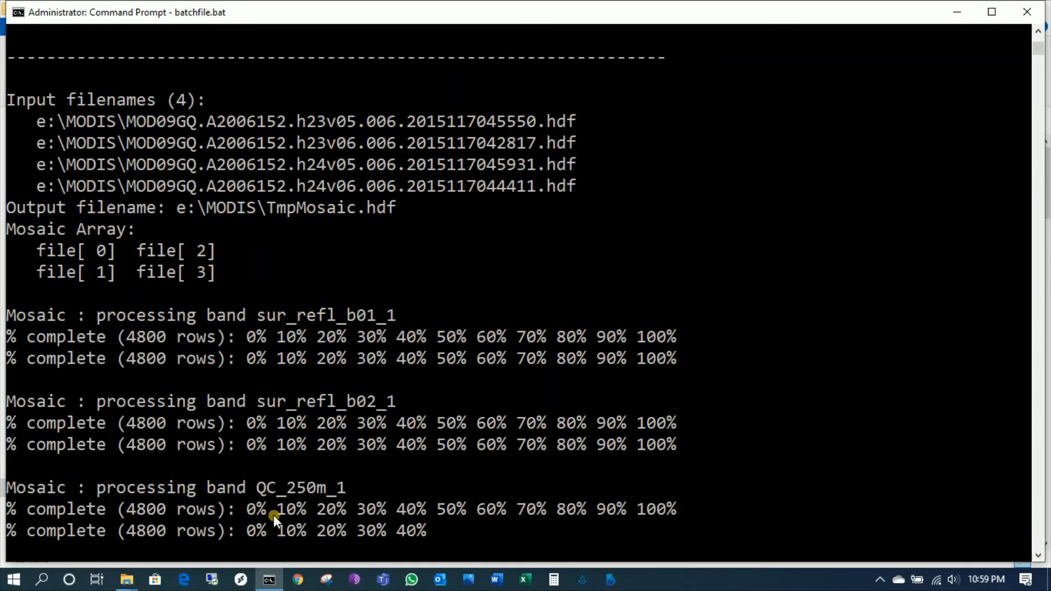
# Return to the MODIS folder in File Explorer, refresh it, and locate TmpMosaic.hdf at the end of the file list
pyautogui.click(130, 585)
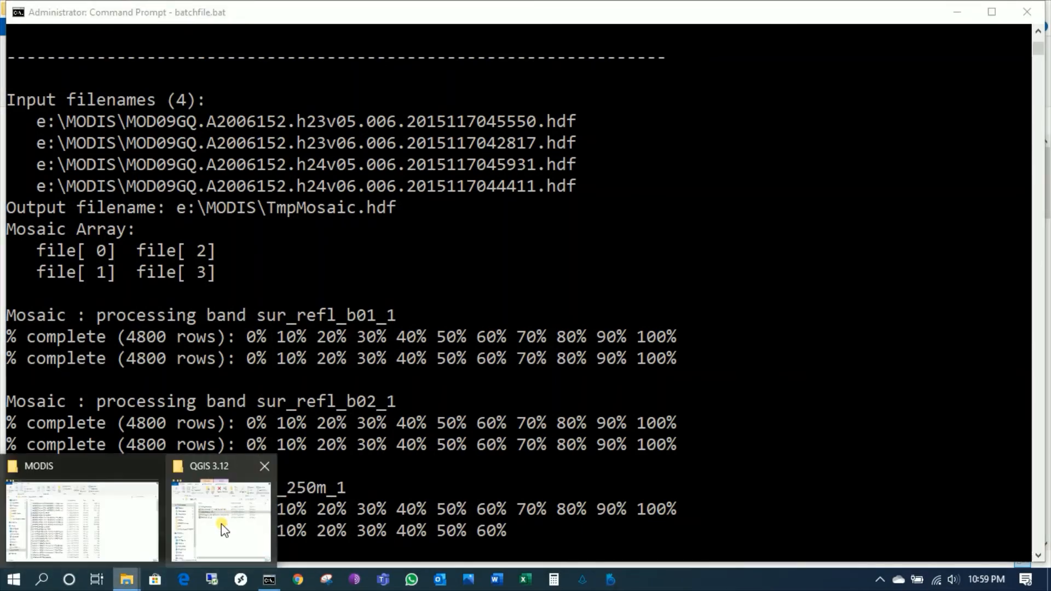
pyautogui.click(140, 526)
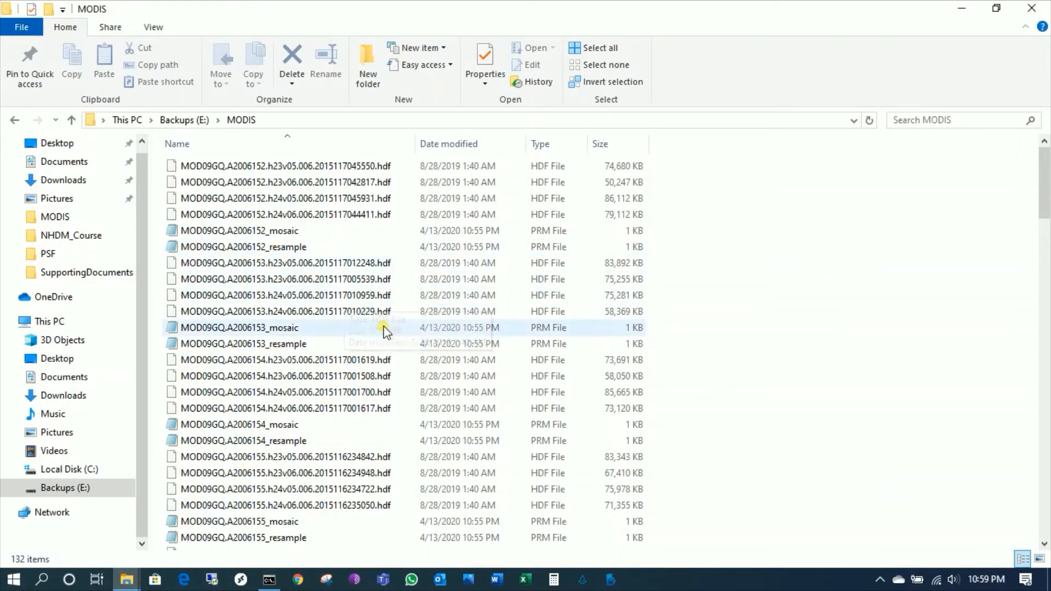
pyautogui.rightClick(804, 245)
pyautogui.click(823, 307)
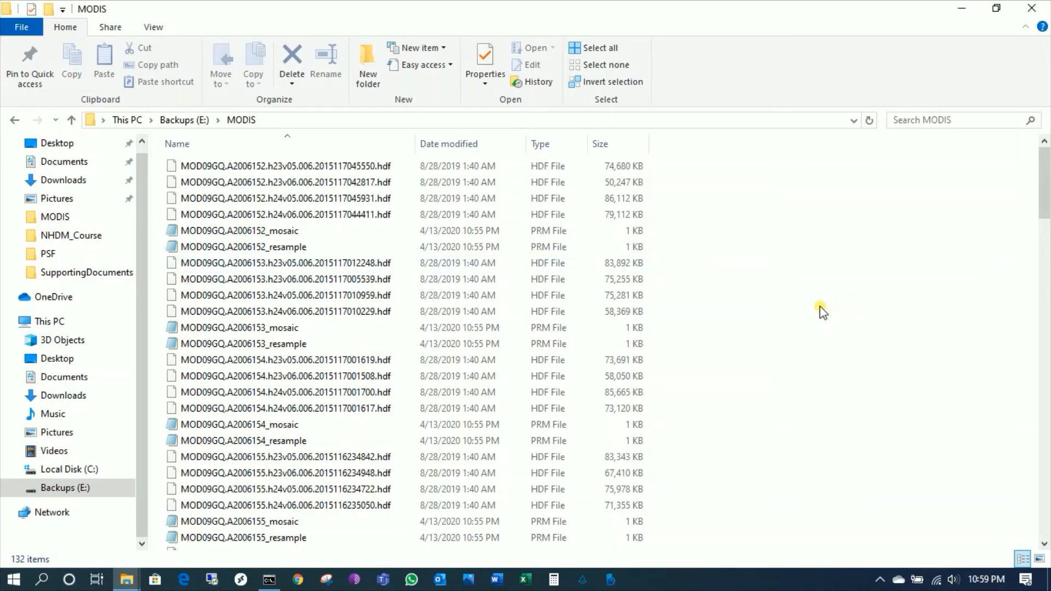
pyautogui.scroll(-7, 826, 293)
pyautogui.moveTo(1046, 216); pyautogui.dragTo(1049, 517)
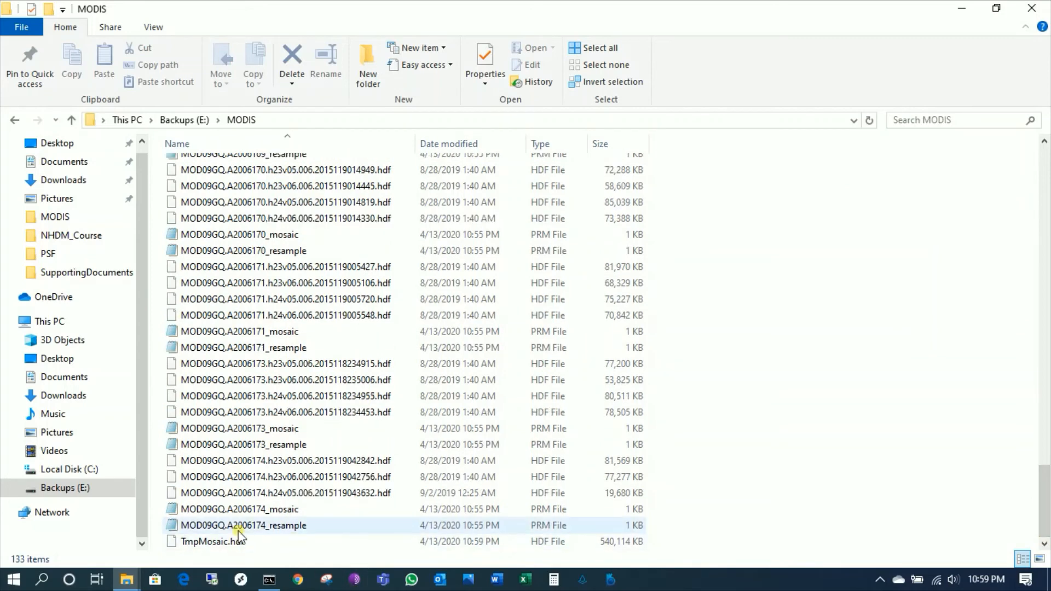
pyautogui.click(226, 542)
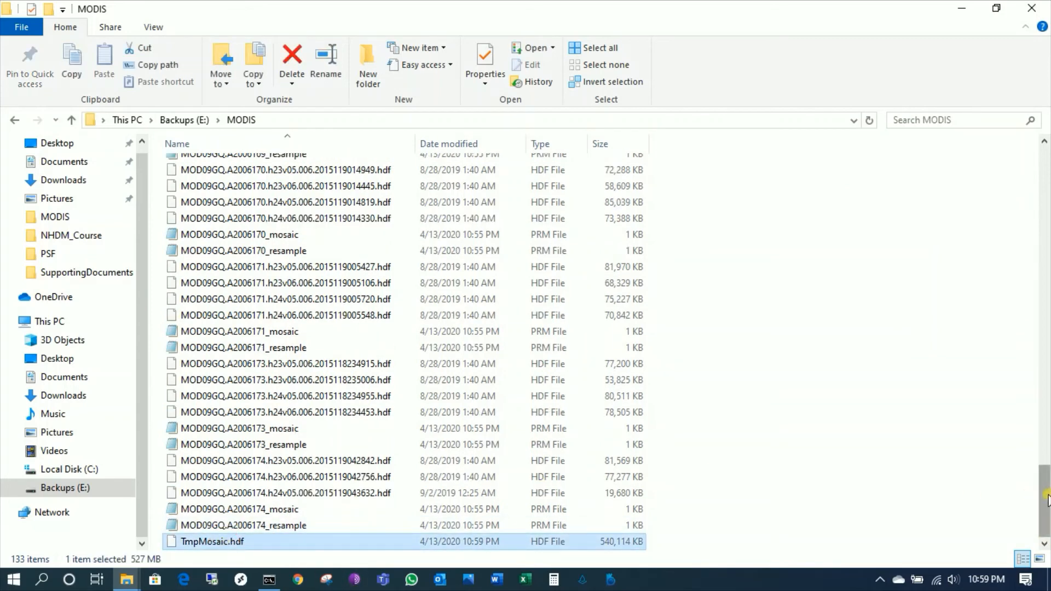
# Locate the output TIF file MOD09GQ.A2006152.sur_refl_b01_1 near the start of the MODIS folder's file list
pyautogui.scroll(2, 1046, 433)
pyautogui.moveTo(1046, 433); pyautogui.dragTo(1047, 132)
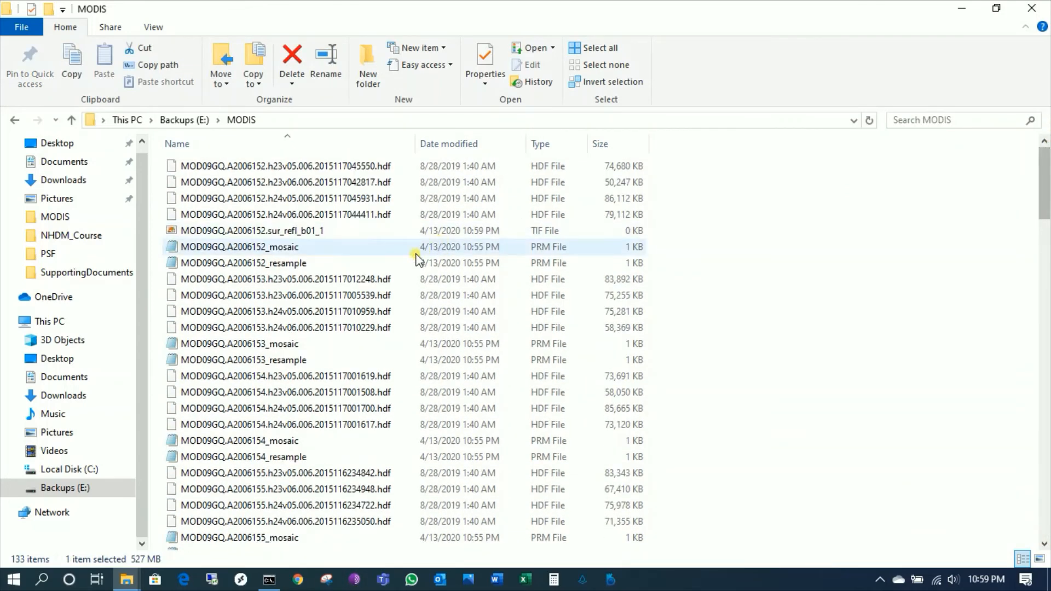
pyautogui.click(382, 236)
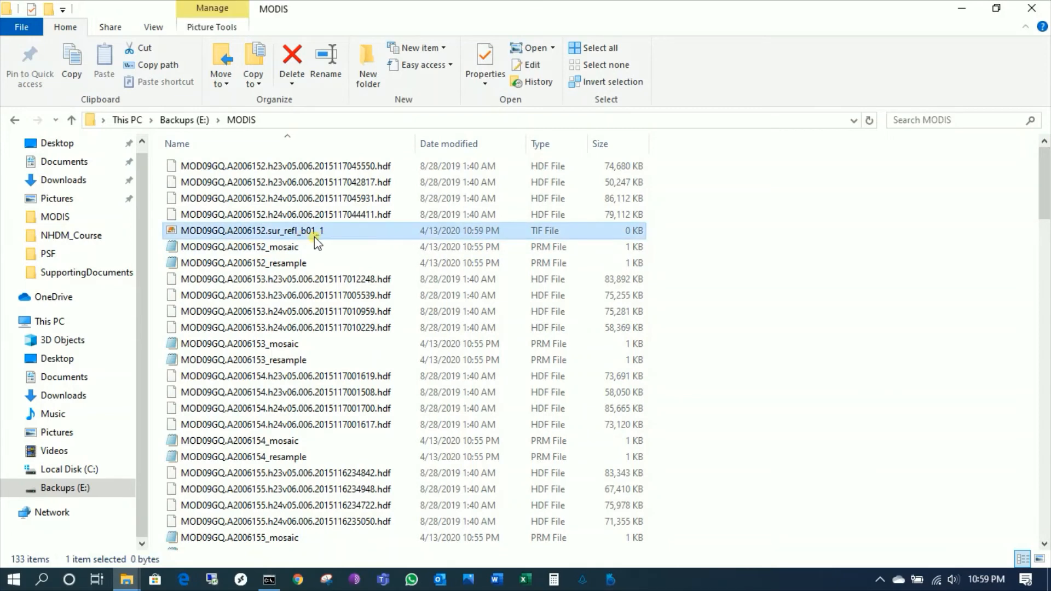
pyautogui.click(672, 250)
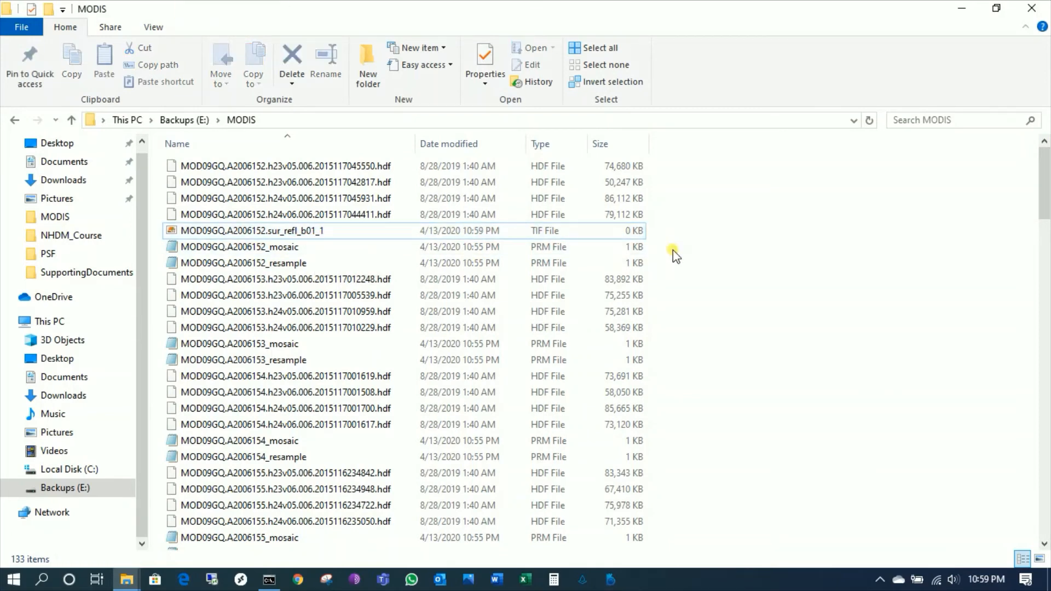
# Check the resampling progress in the command prompt and the size of MOD09GQ.A2006152.sur_refl_b01_1 in the MODIS folder
pyautogui.click(269, 579)
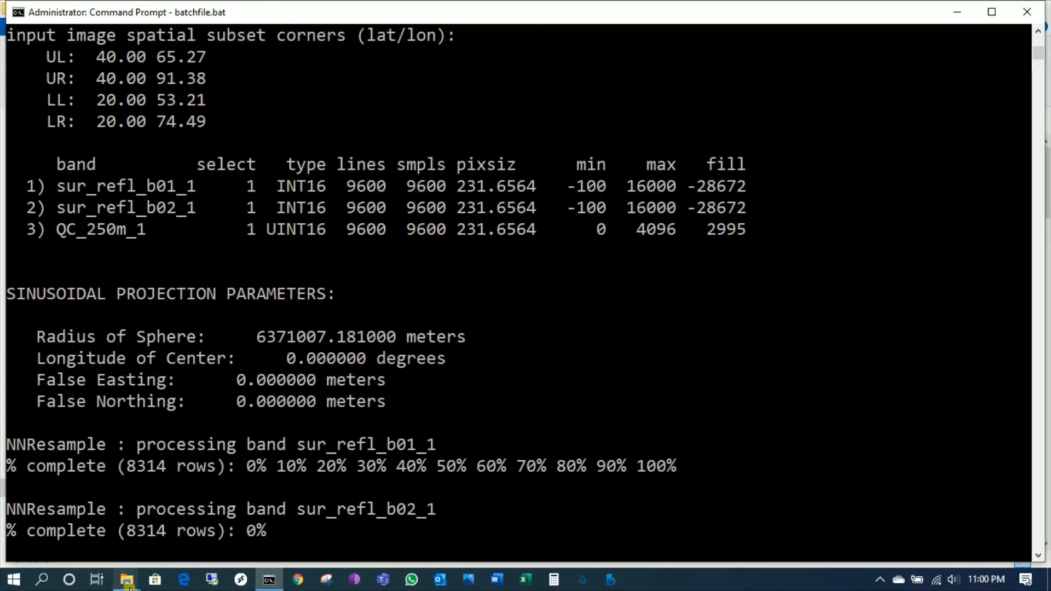
pyautogui.moveTo(127, 583)
pyautogui.click(82, 526)
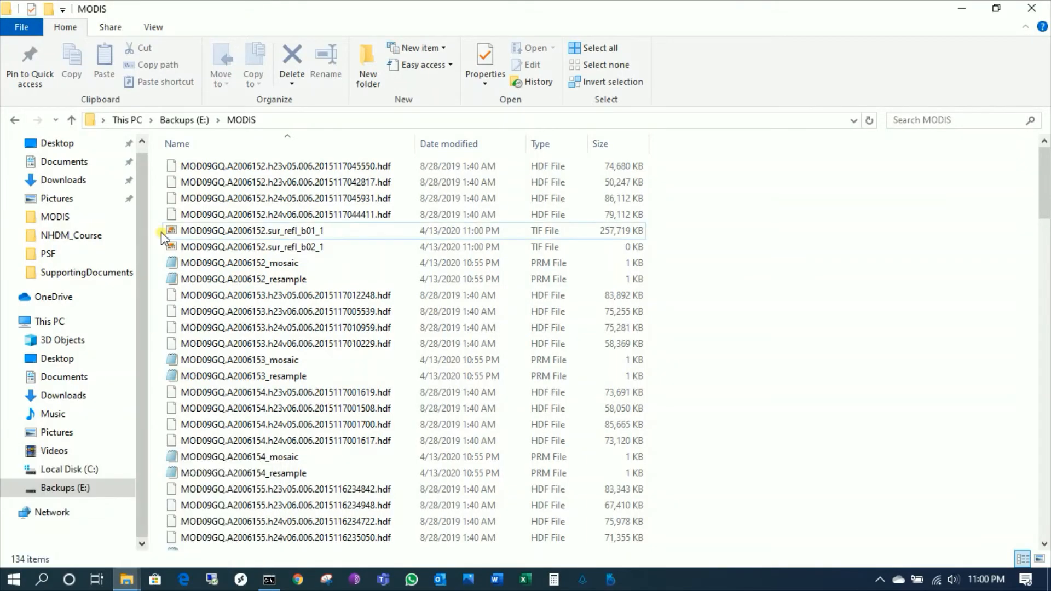
pyautogui.click(255, 232)
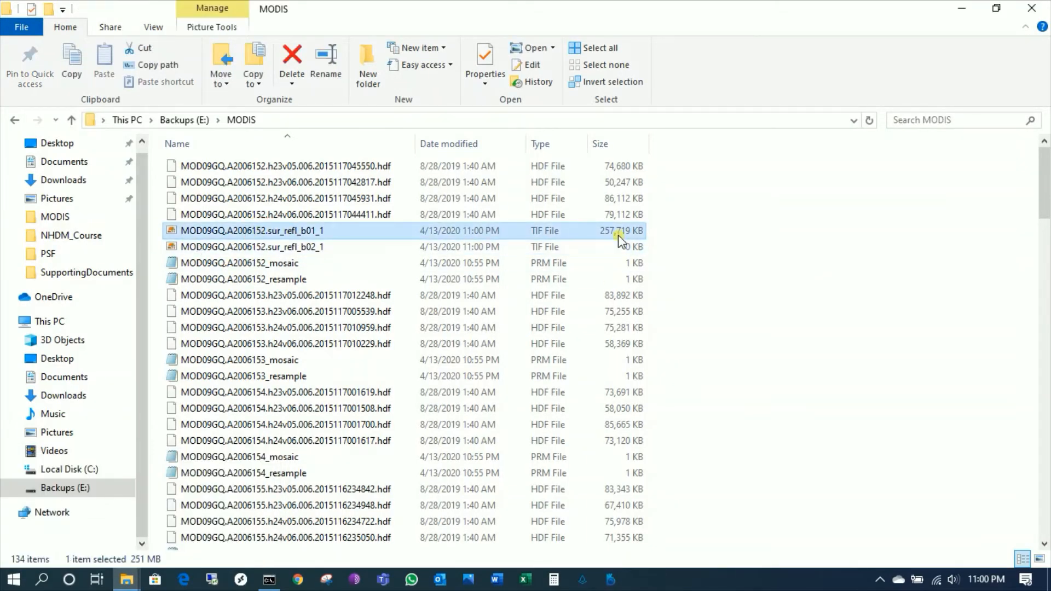
pyautogui.click(663, 249)
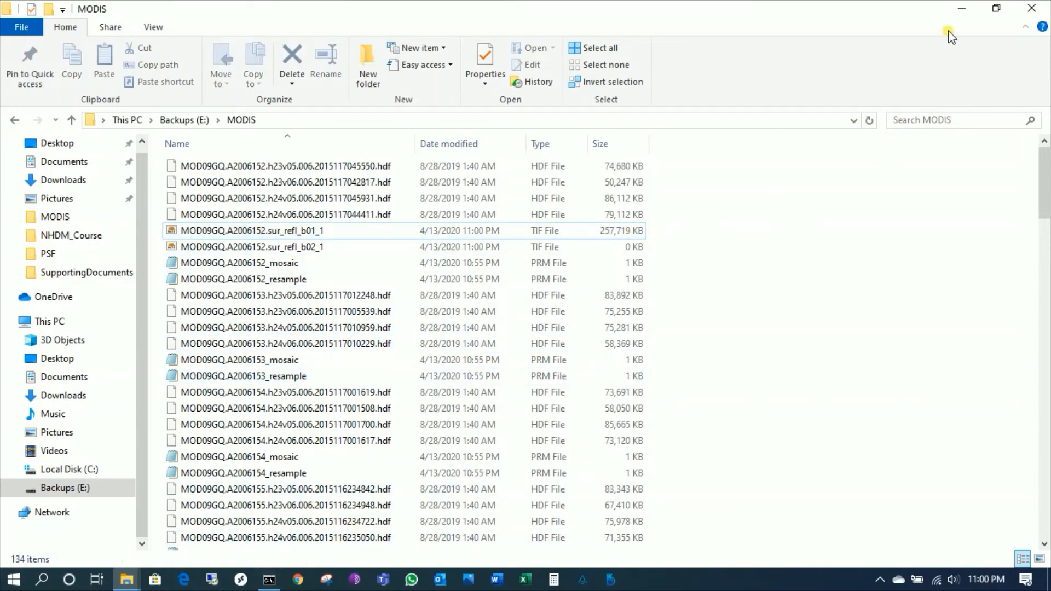
# Minimize the MODIS folder window and dismiss the private qgis.db error so QGIS continues loading
pyautogui.click(958, 13)
pyautogui.click(957, 11)
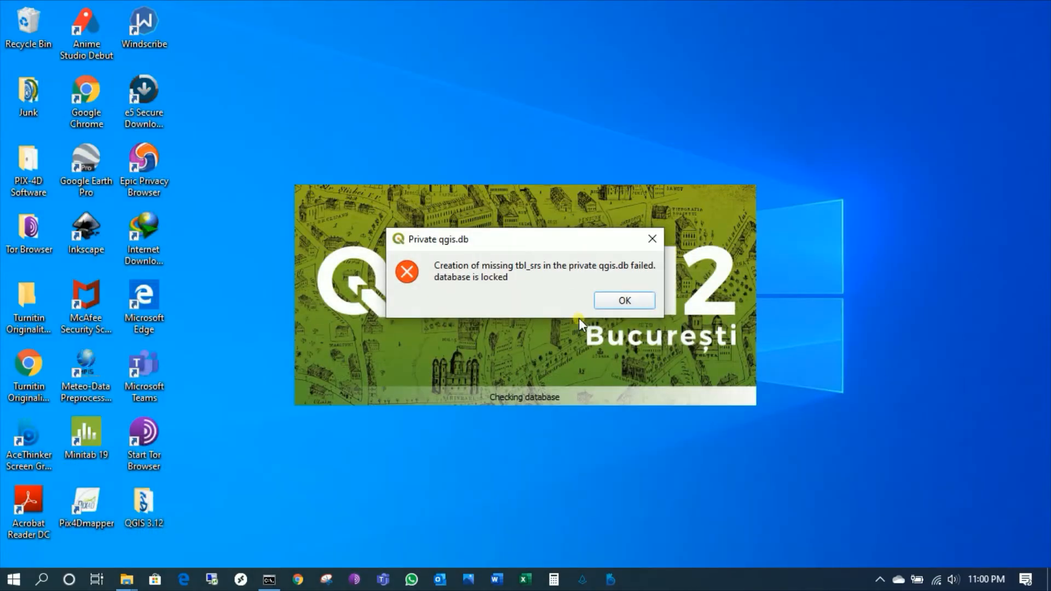
pyautogui.click(625, 301)
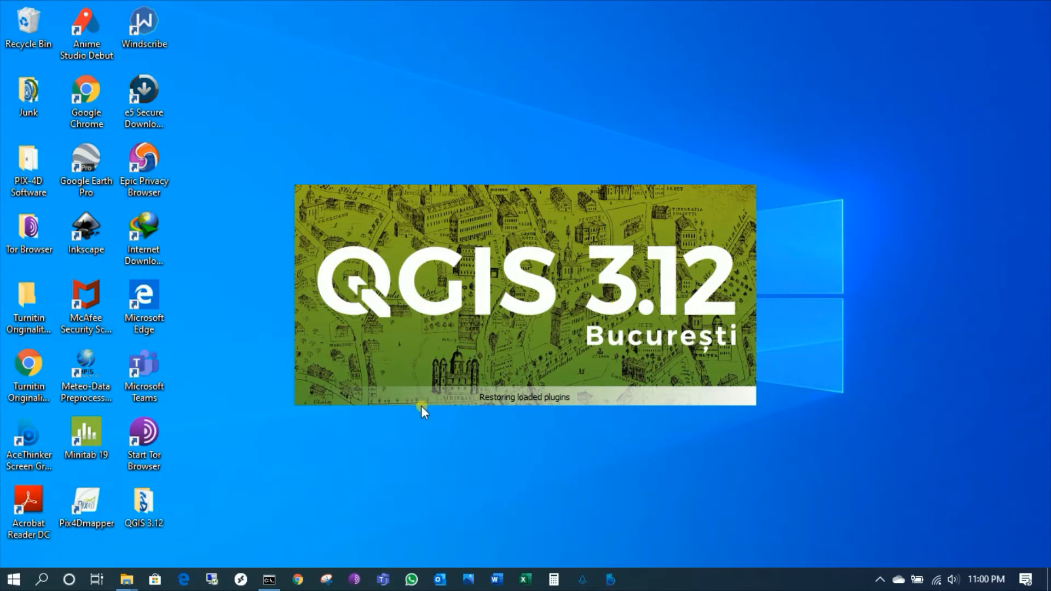
# Return to the MODIS folder, check the QC_250m_1, sur_refl_b01_1 and sur_refl_b02_1 TIF files, and refresh the file list
pyautogui.moveTo(126, 579)
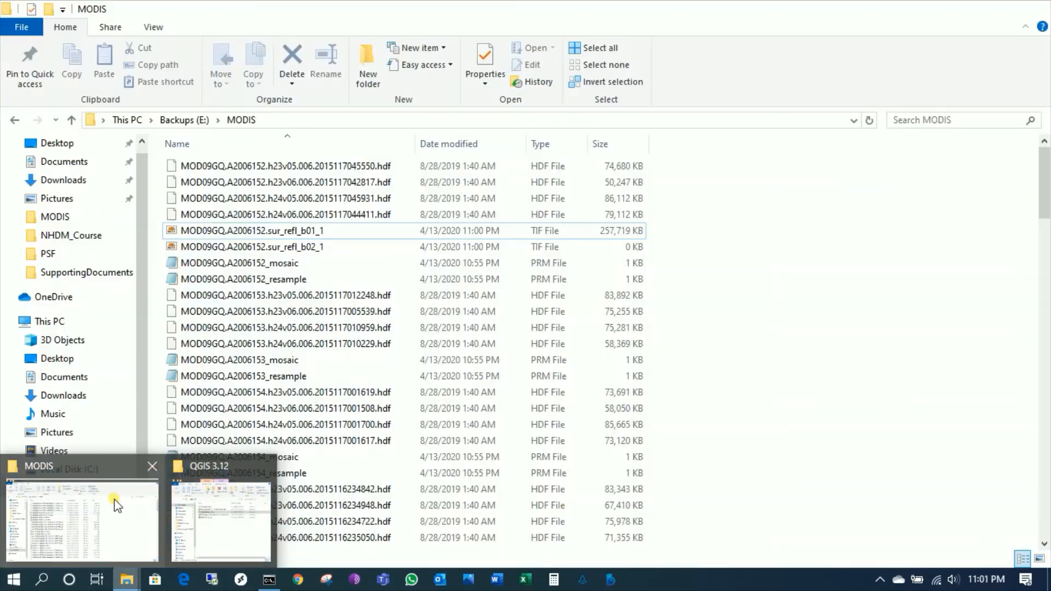
pyautogui.click(113, 499)
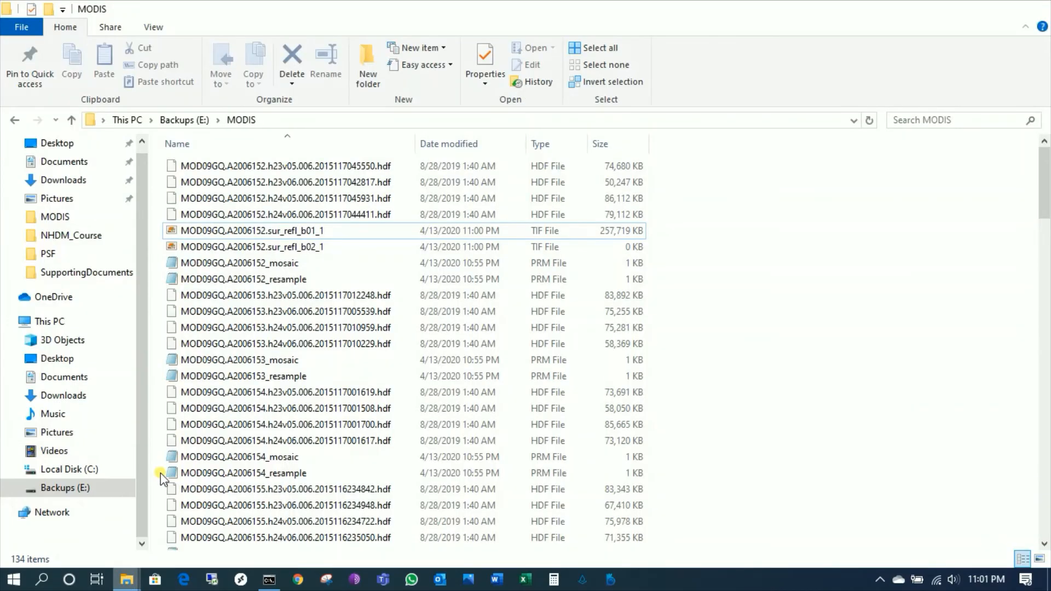
pyautogui.click(356, 235)
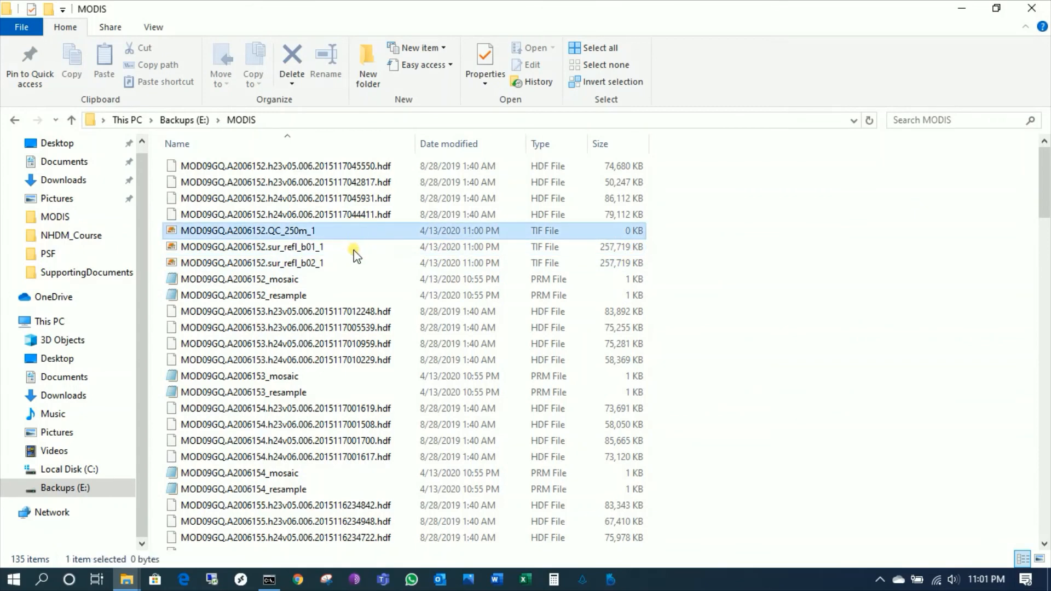
pyautogui.click(354, 251)
pyautogui.click(356, 264)
pyautogui.click(792, 286)
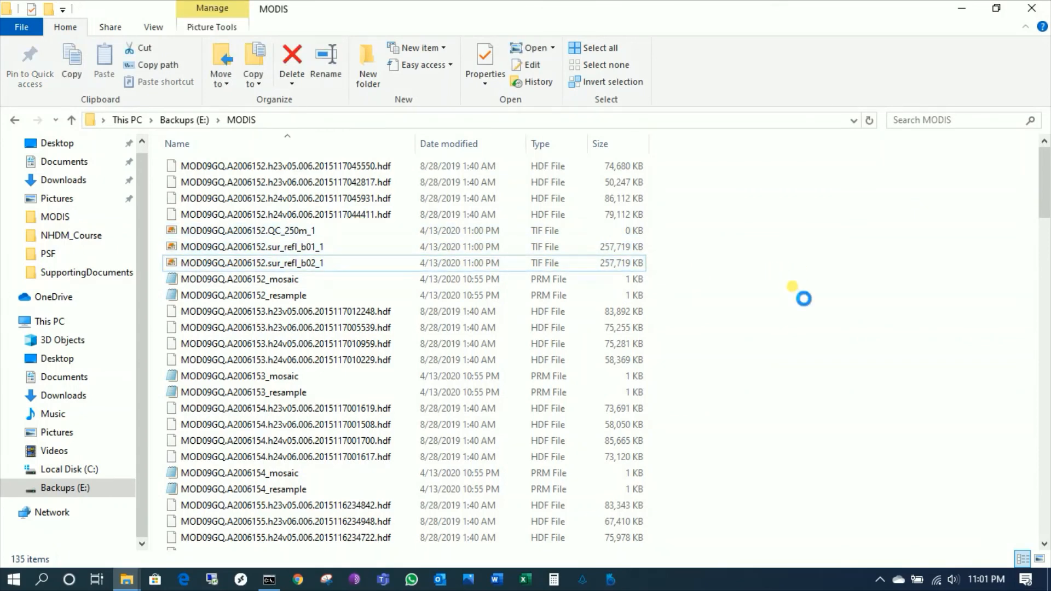
pyautogui.rightClick(799, 294)
pyautogui.click(803, 329)
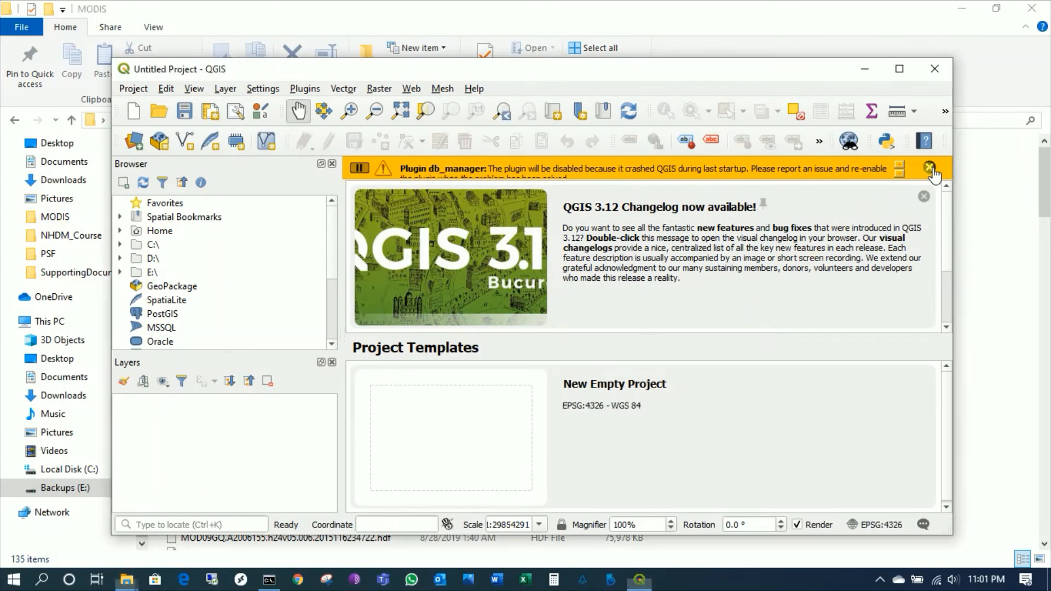
# Dismiss the db_manager plugin warning in QGIS, maximize its window, and expand the D:\ drive in the file browser tree
pyautogui.click(930, 168)
pyautogui.click(900, 68)
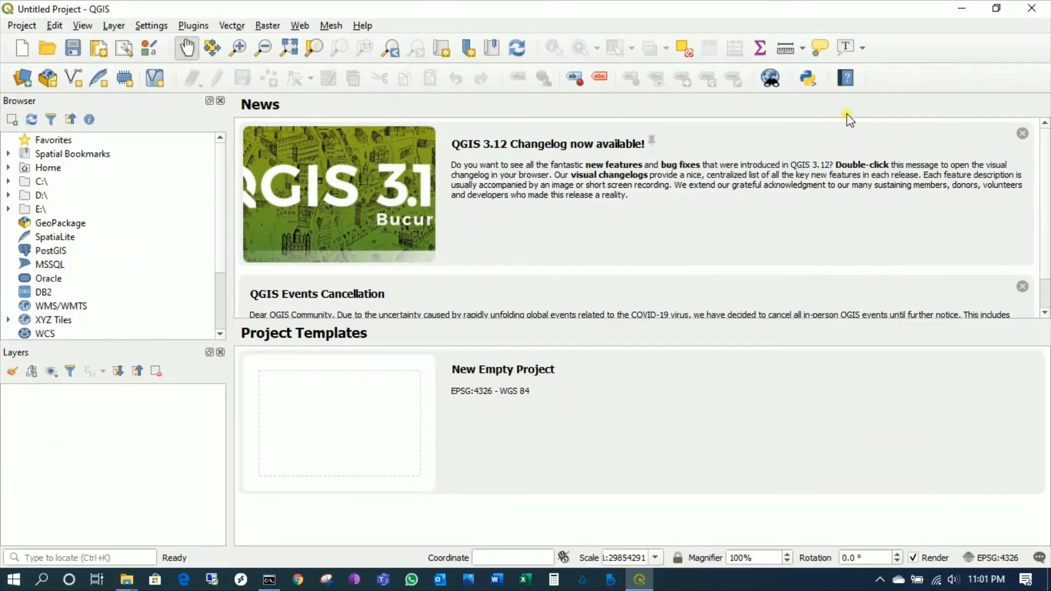
pyautogui.click(34, 196)
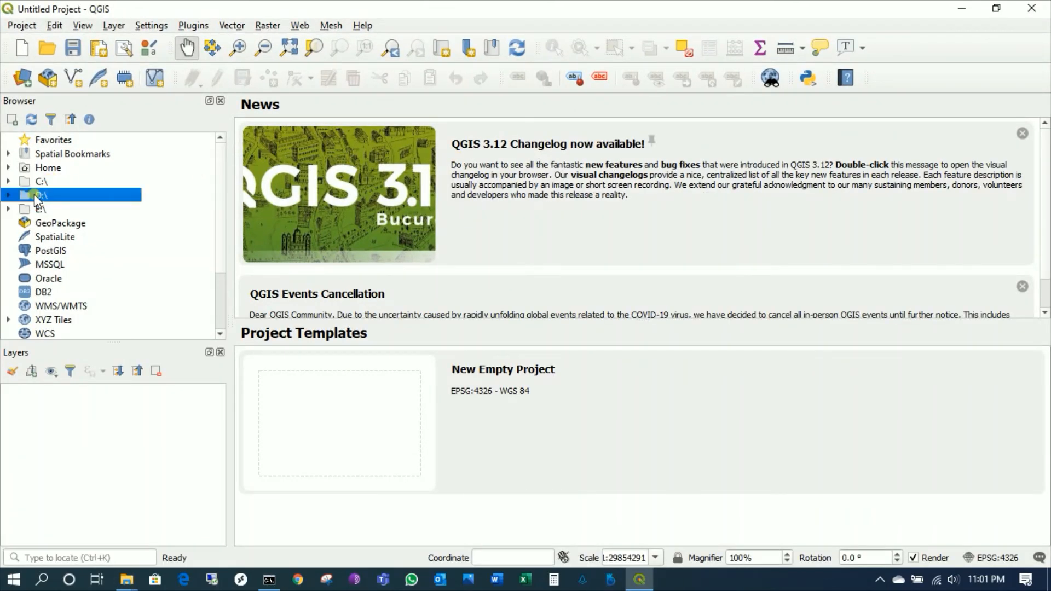
pyautogui.click(10, 196)
# Add the raster file MOD09GQ.A2006152.sur_refl_b01_1.tif from E:\MODIS as a layer and close the Data Source Manager
pyautogui.click(22, 78)
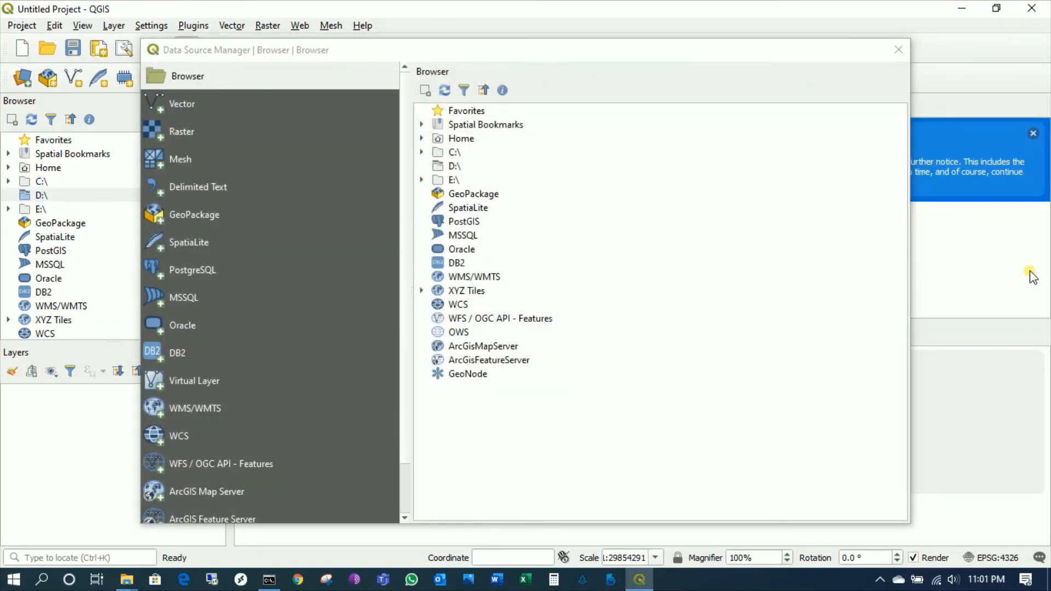
pyautogui.click(175, 137)
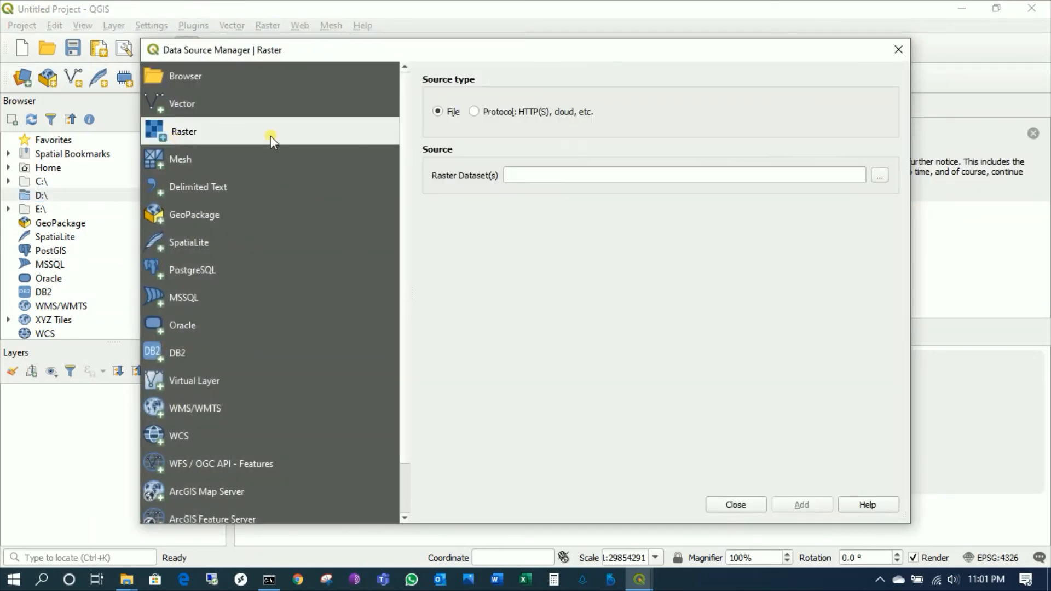
pyautogui.click(880, 176)
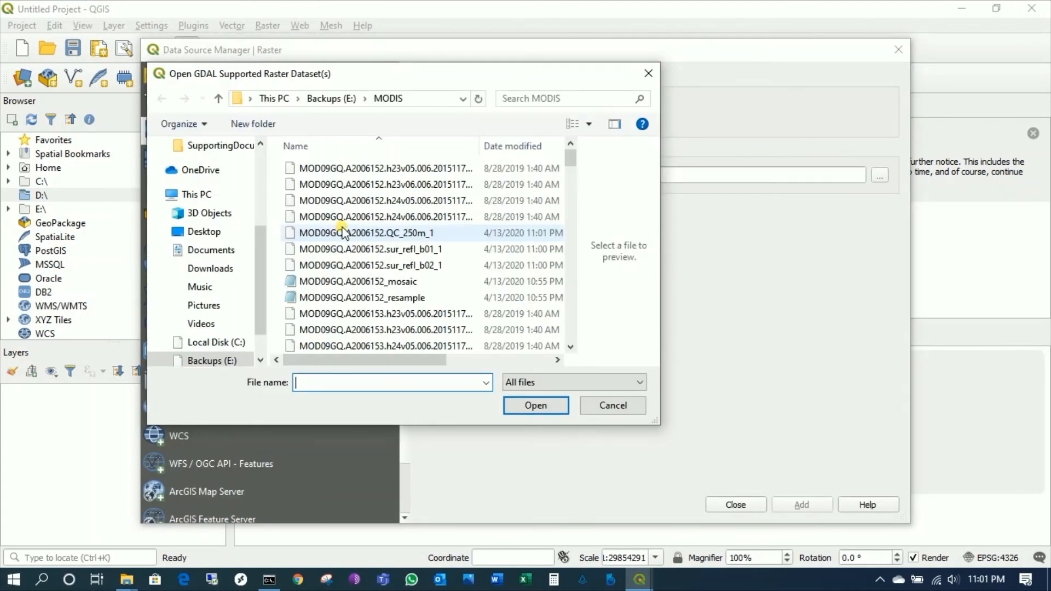
pyautogui.click(419, 266)
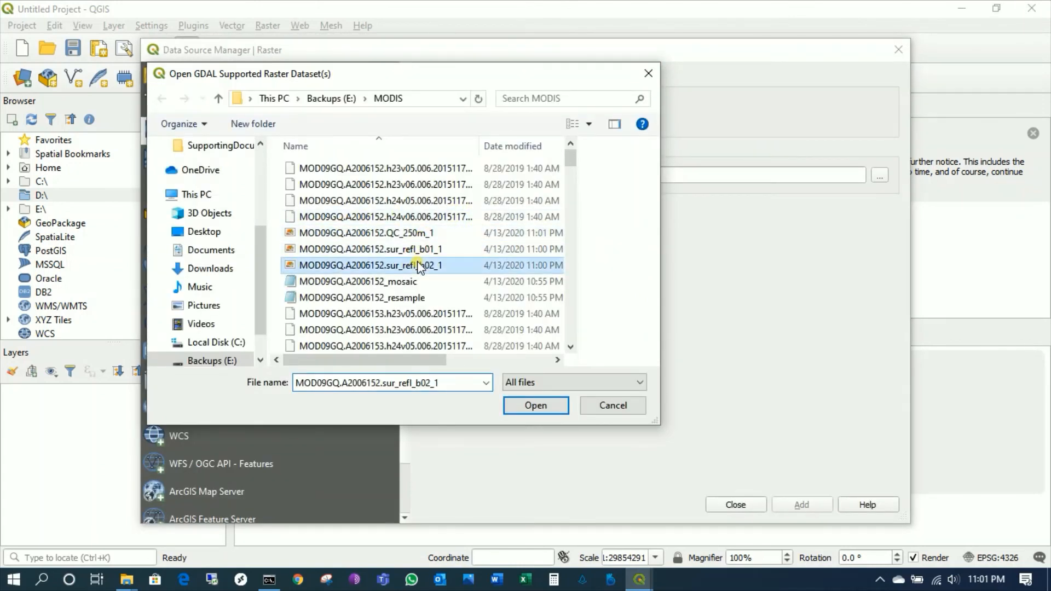
pyautogui.click(443, 249)
pyautogui.click(516, 406)
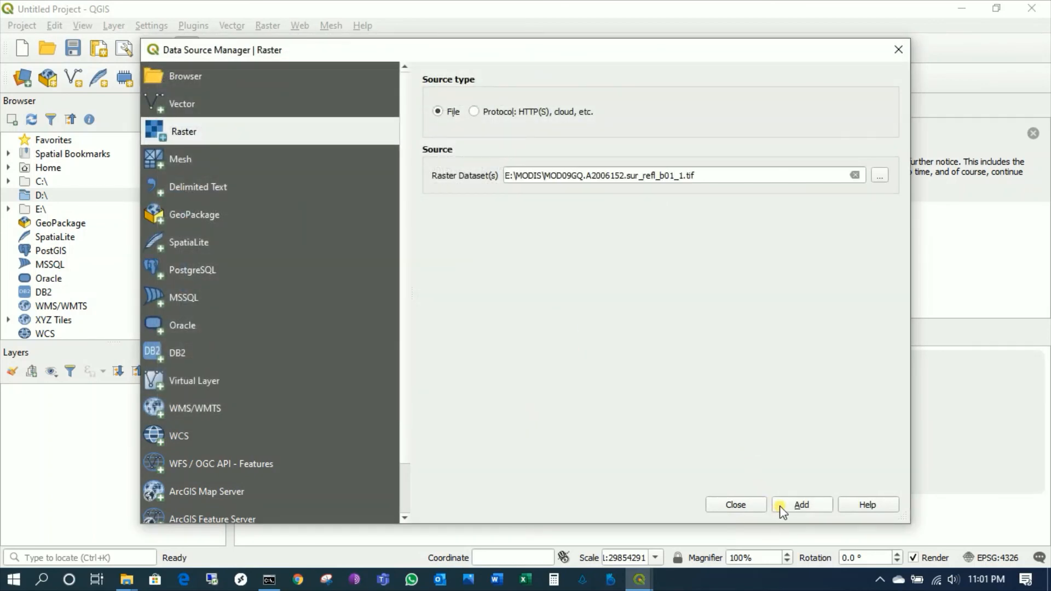
pyautogui.click(788, 505)
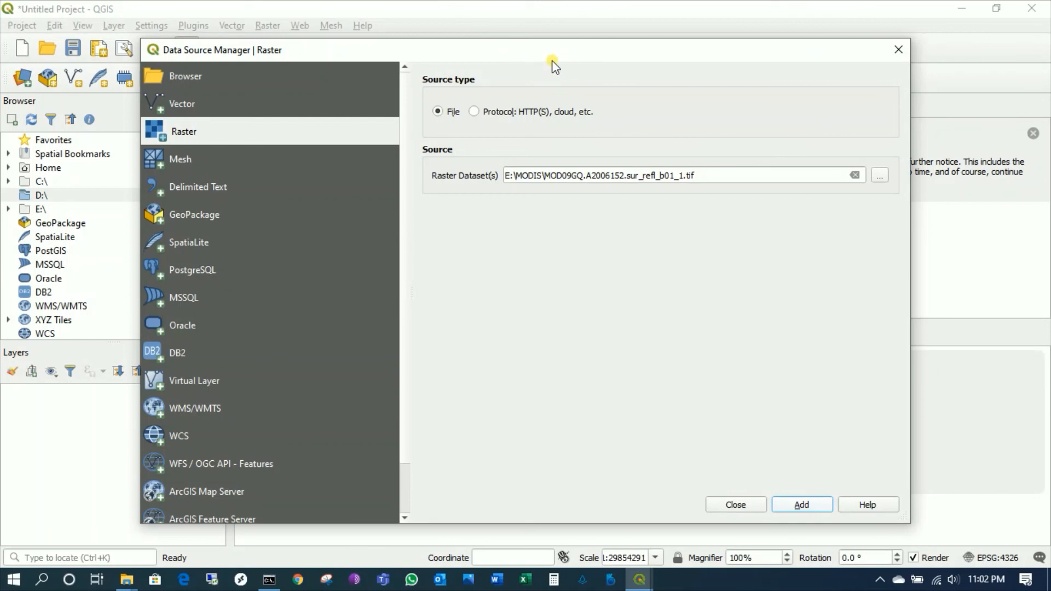
pyautogui.click(789, 520)
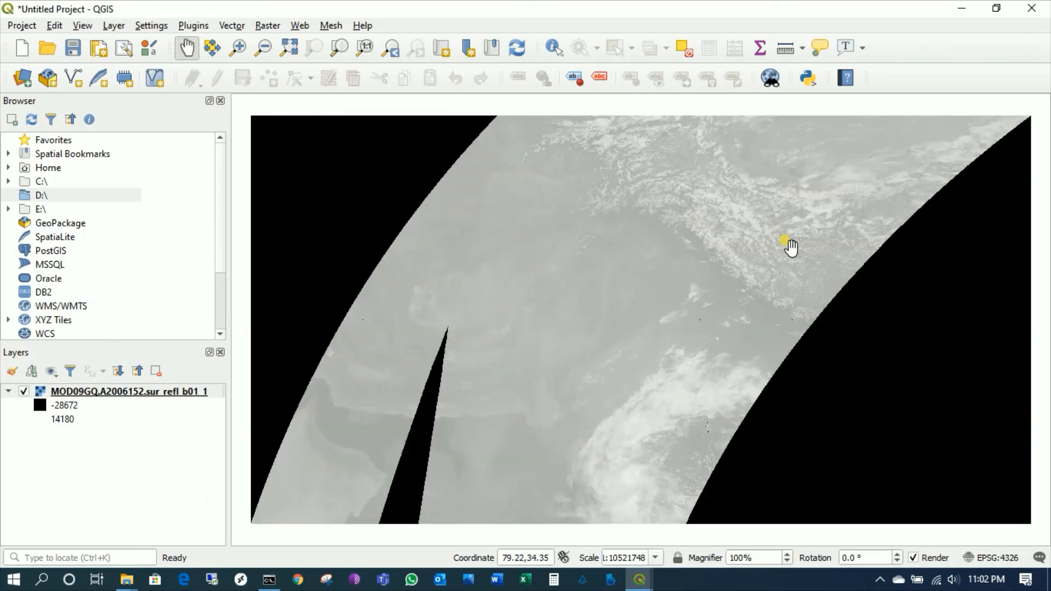
# Zoom in on the central part of the mosaicked raster to inspect it, return to the previous extent, and activate panning
pyautogui.click(248, 51)
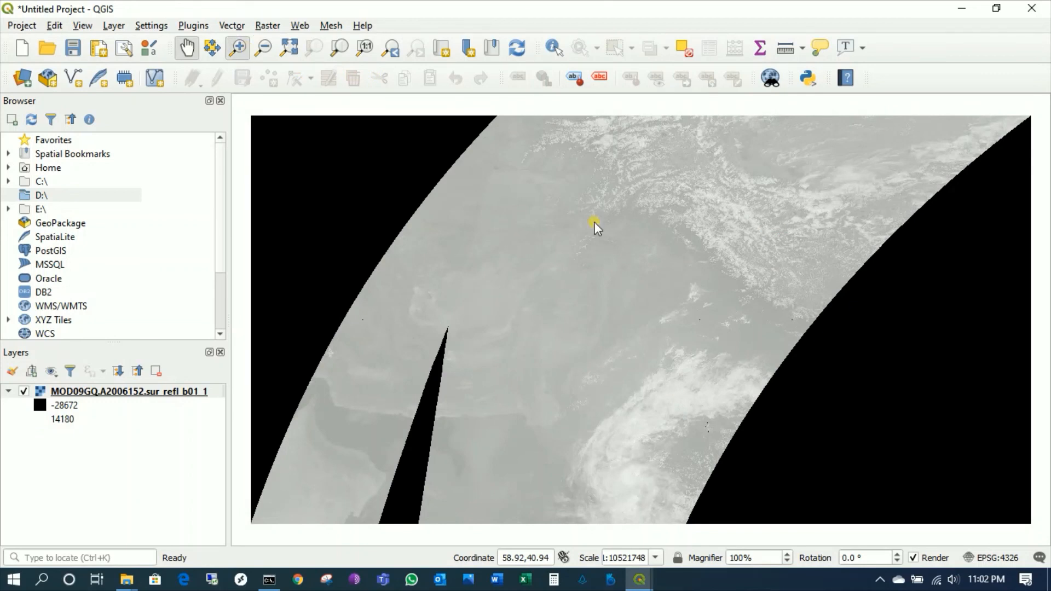
pyautogui.moveTo(738, 232); pyautogui.dragTo(575, 352)
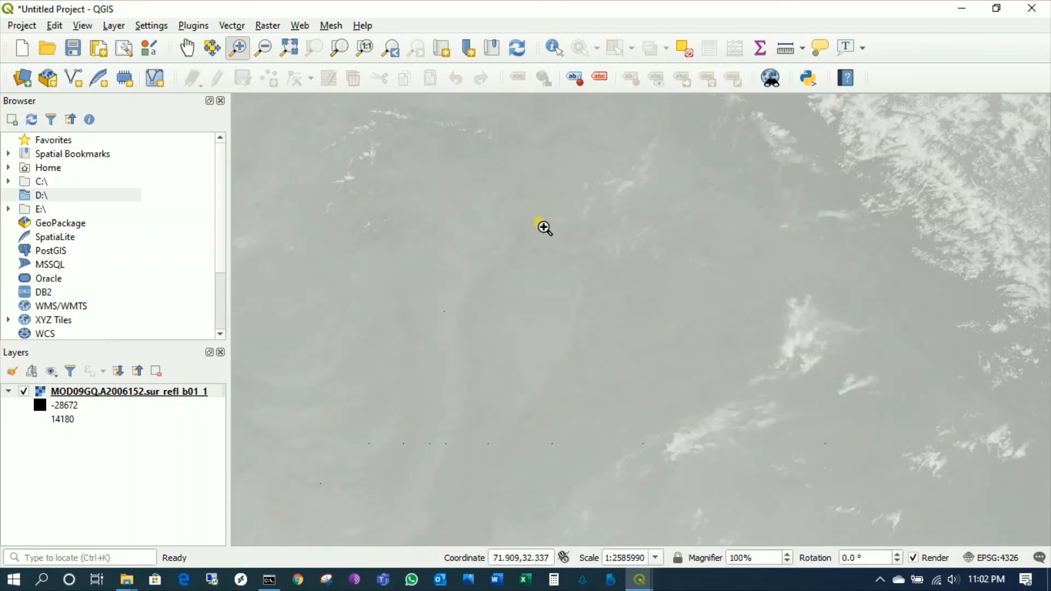
pyautogui.click(388, 54)
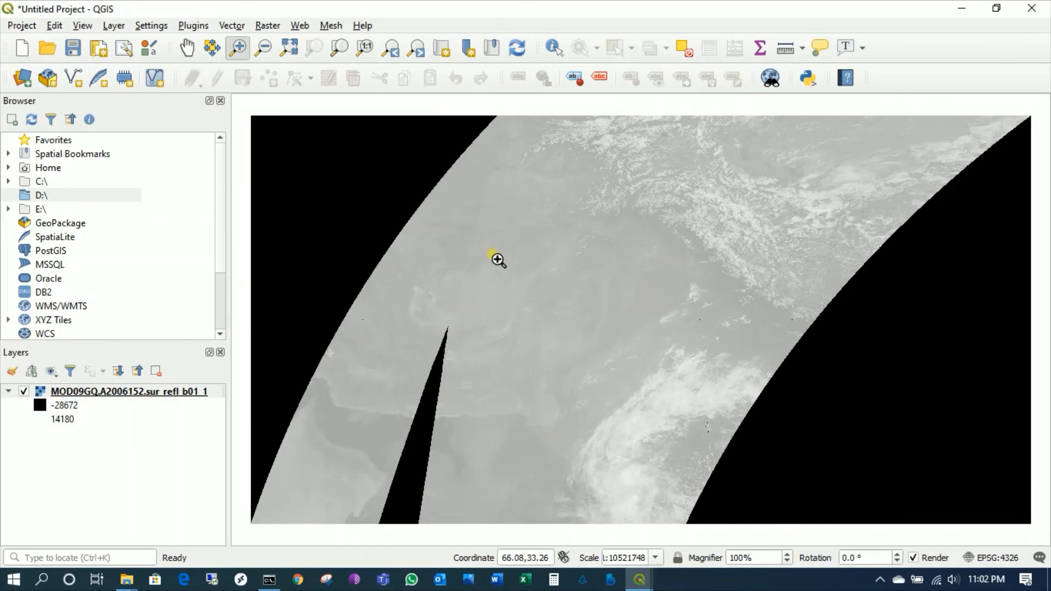
pyautogui.click(187, 48)
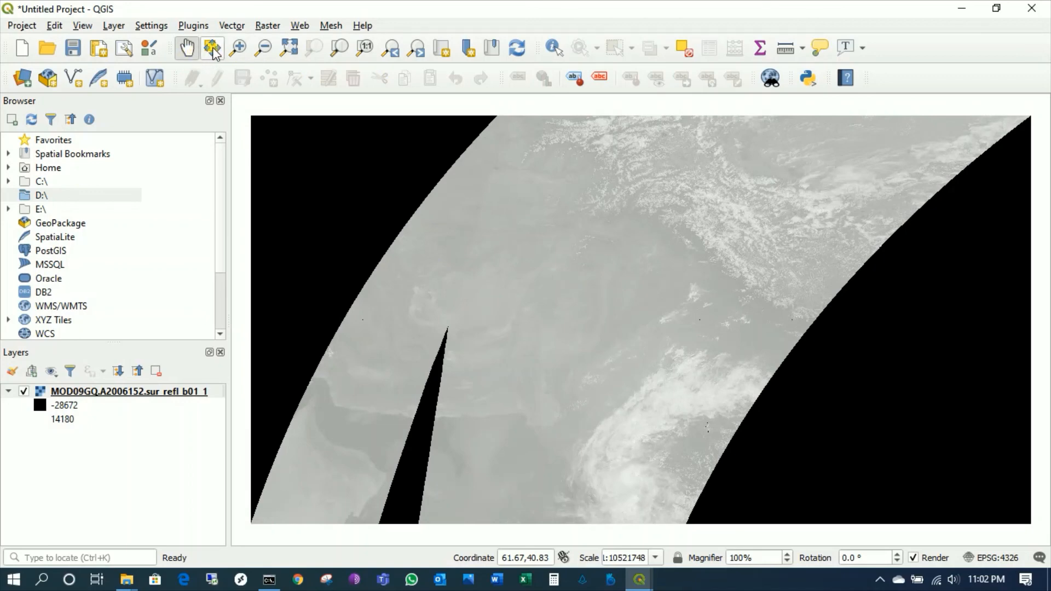